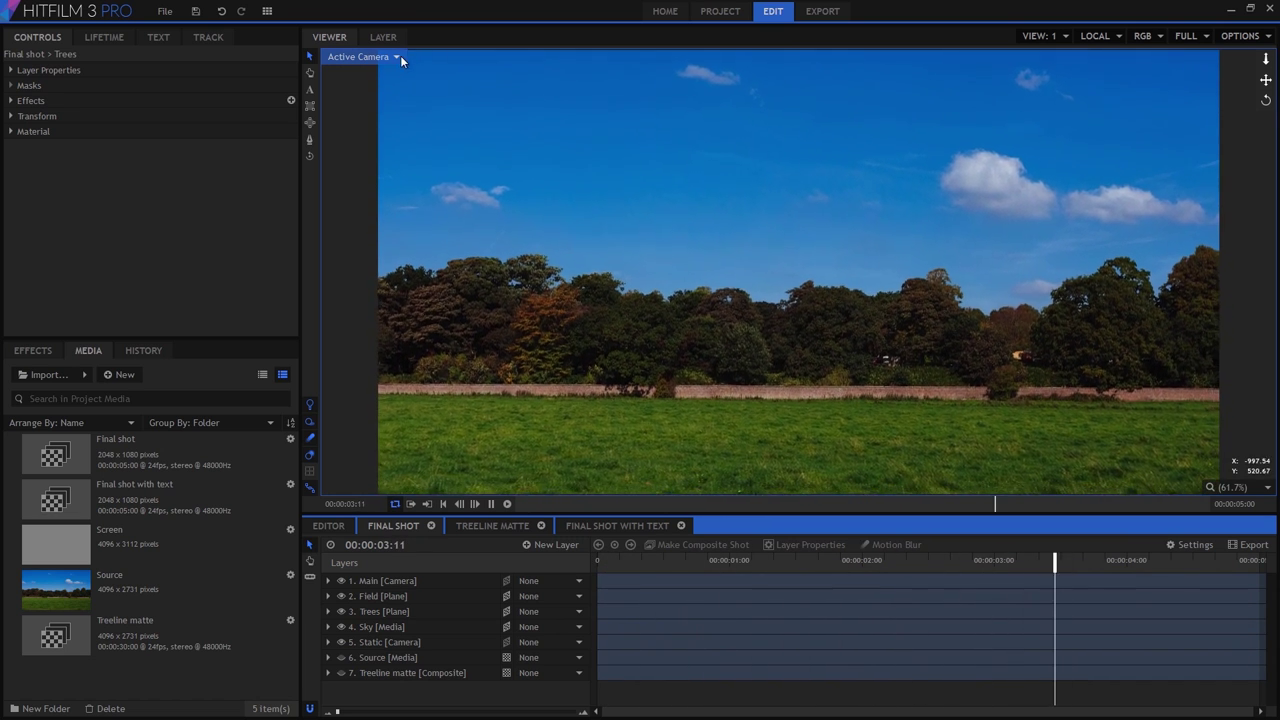
Switch the viewer to Perspective, orbit, and select the Field and Trees planes
click(396, 56)
click(358, 91)
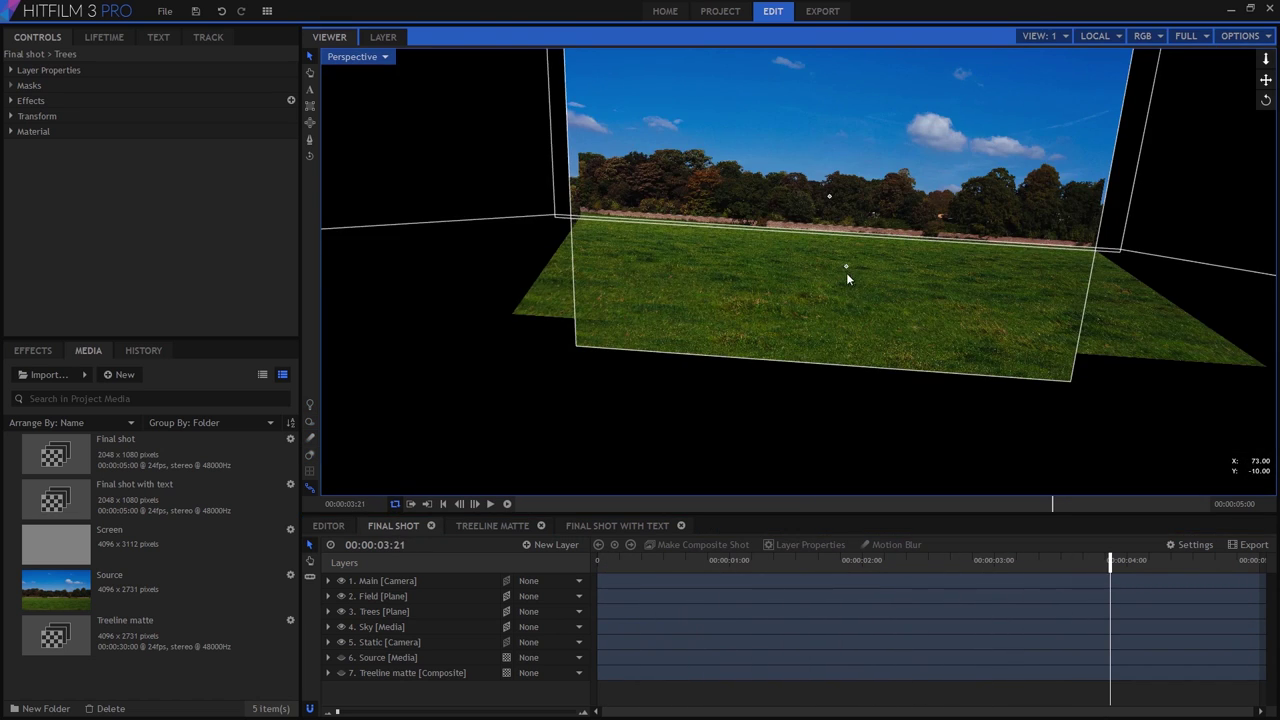
drag(846, 270, 745, 246)
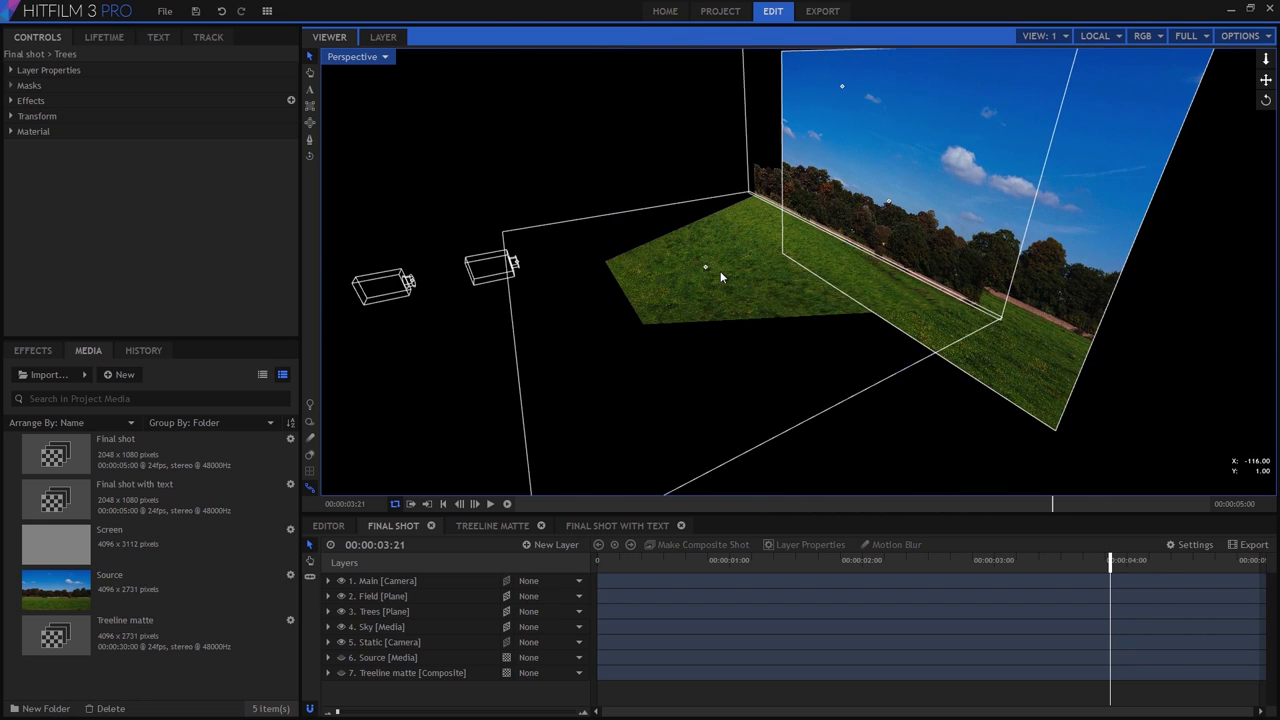
click(720, 277)
click(842, 87)
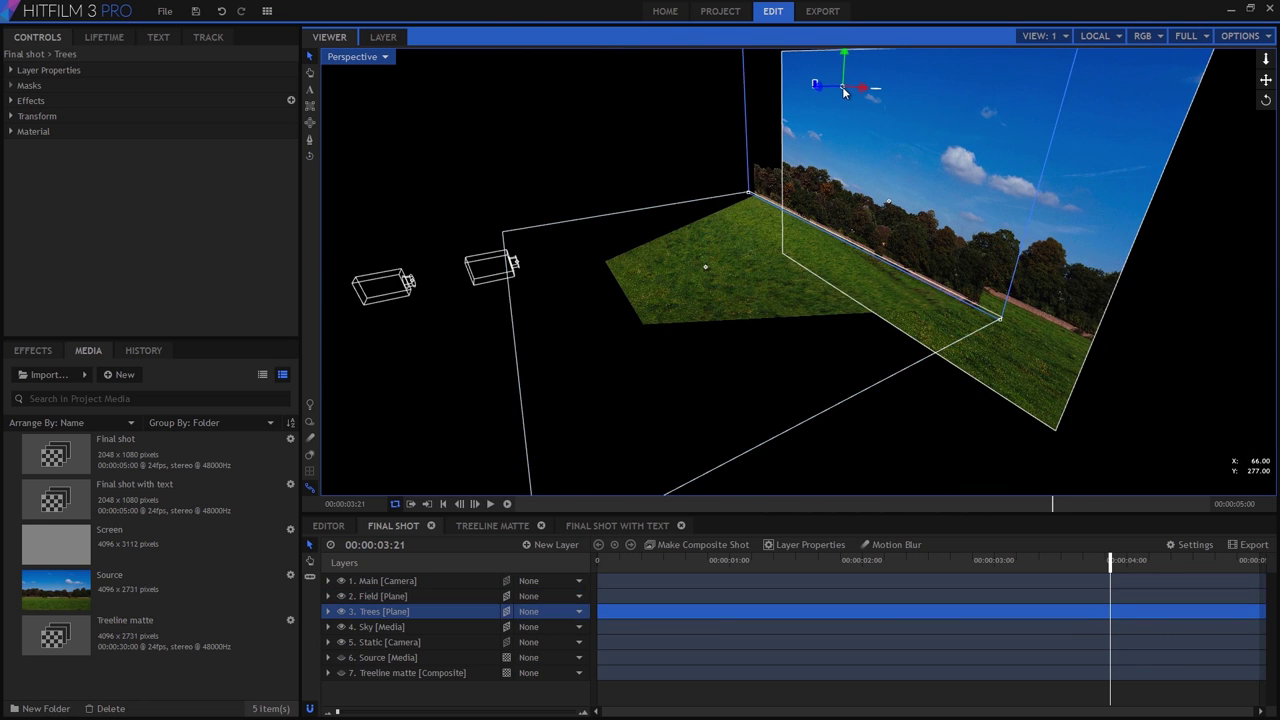
Turn off the Sky layer, inspect the planes from above, and return to Active Camera
click(341, 626)
drag(763, 278, 782, 342)
drag(825, 248, 807, 398)
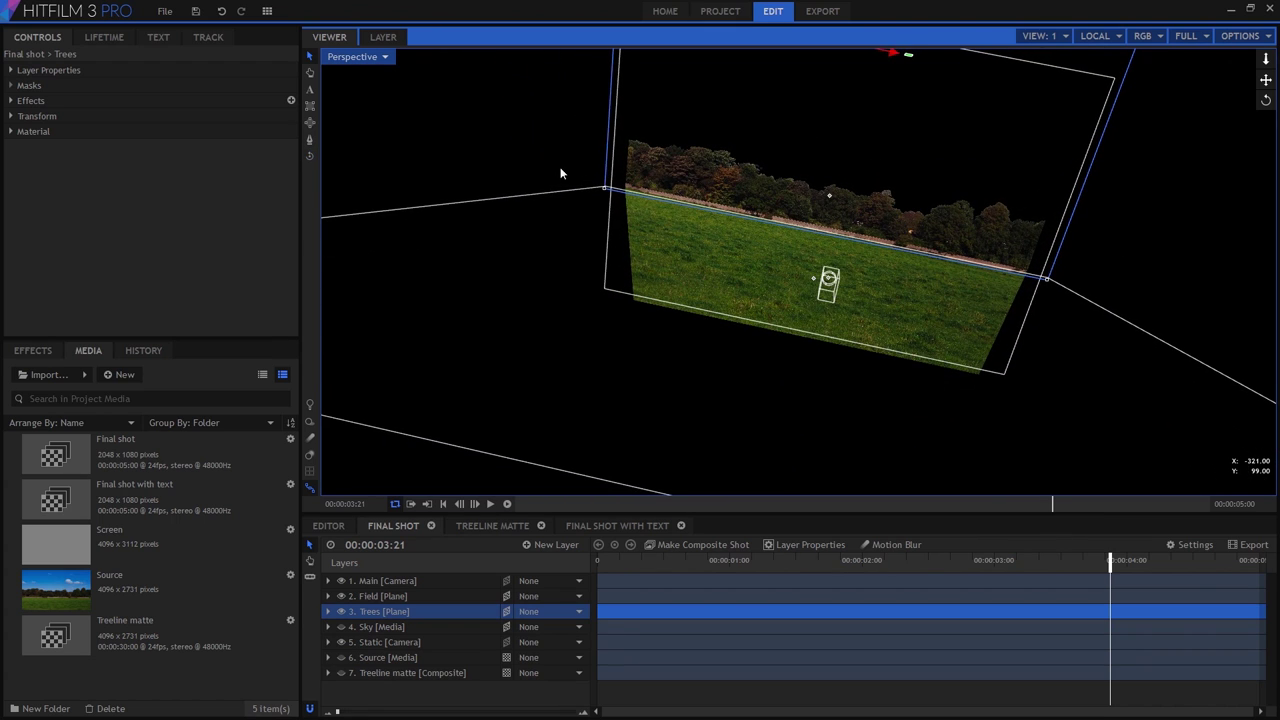
click(378, 57)
click(382, 75)
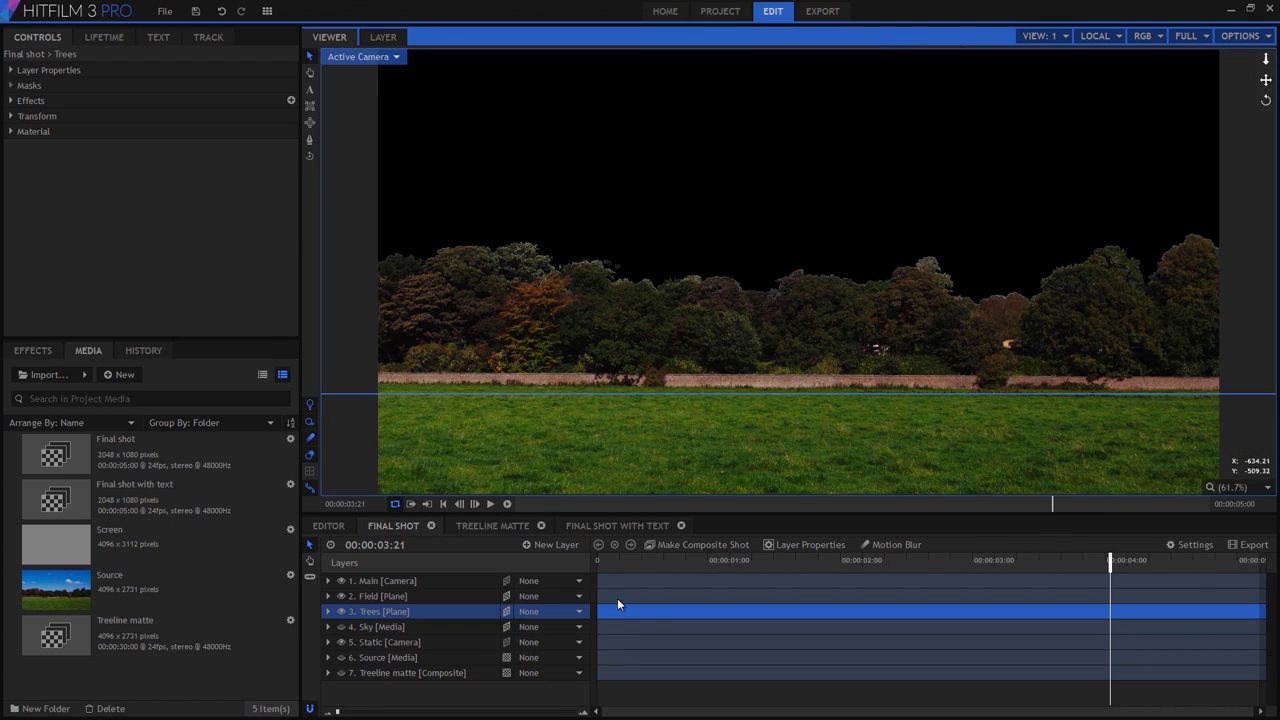
Rewind the playhead to the start and switch the Sky layer back on
drag(1110, 559, 1198, 641)
click(343, 627)
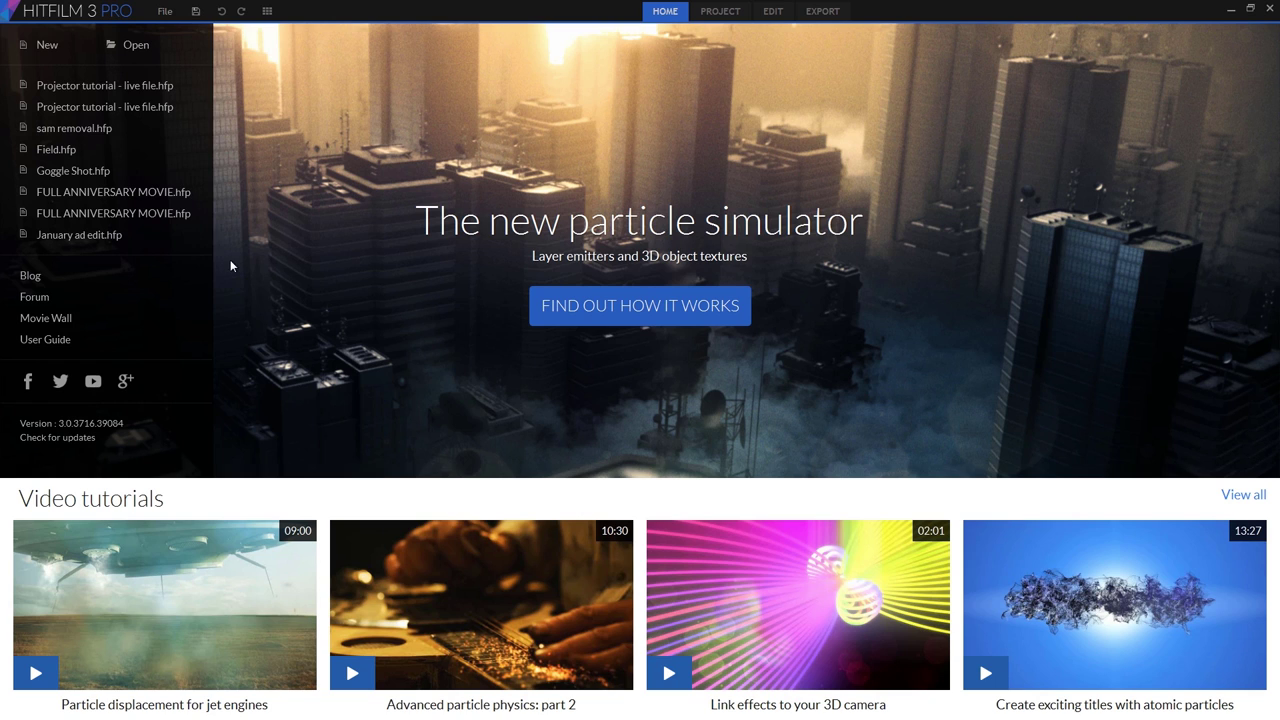
Start a new project, discarding changes, import Source.png and drag it toward the timeline
click(47, 47)
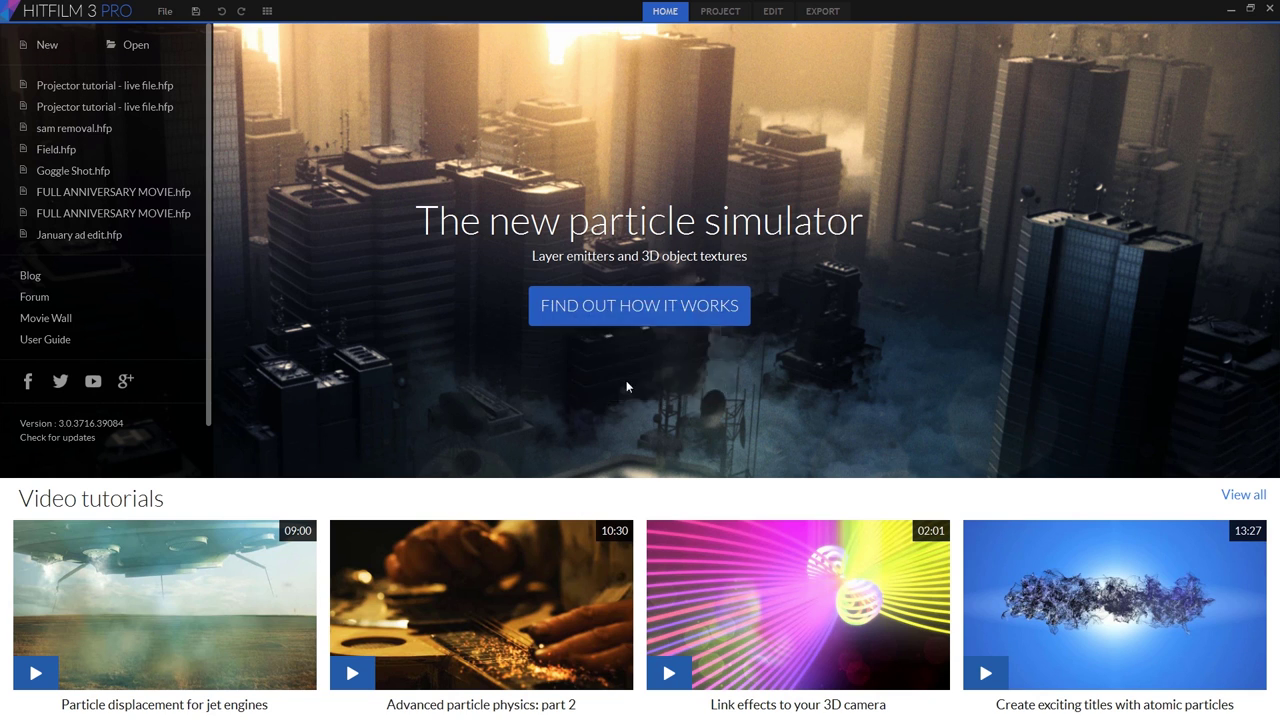
click(639, 383)
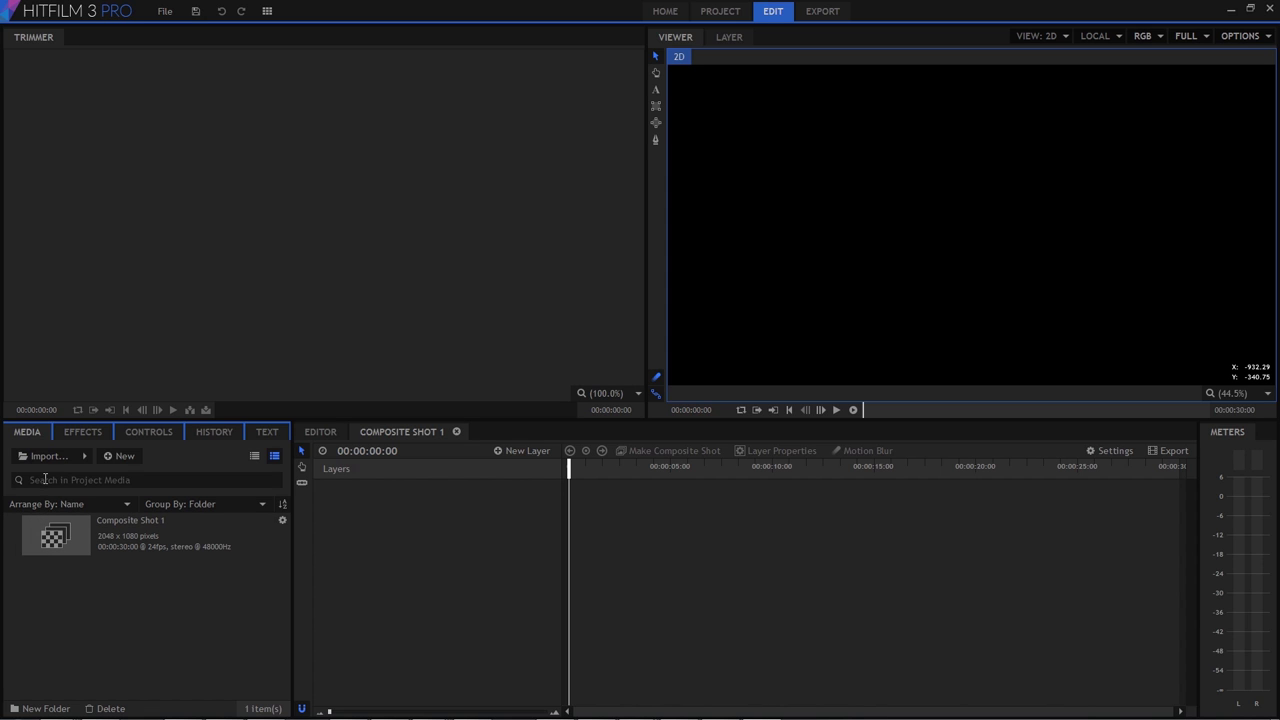
click(46, 456)
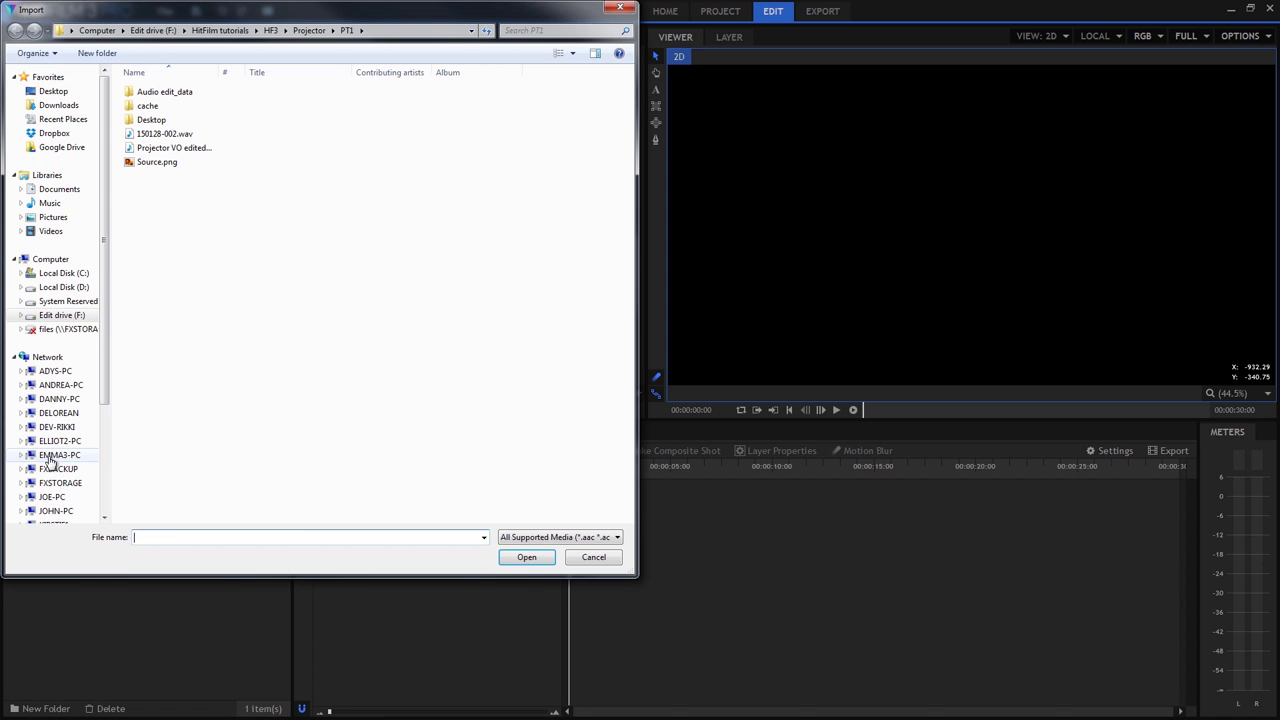
click(157, 166)
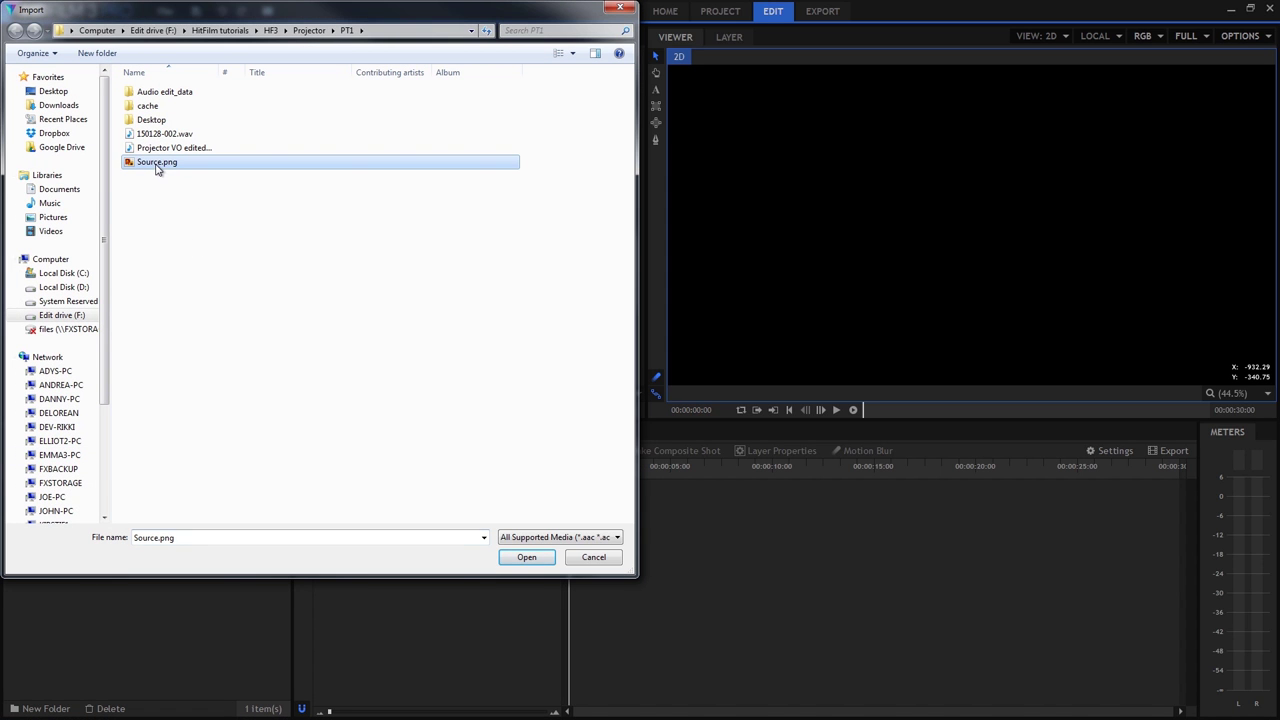
click(537, 562)
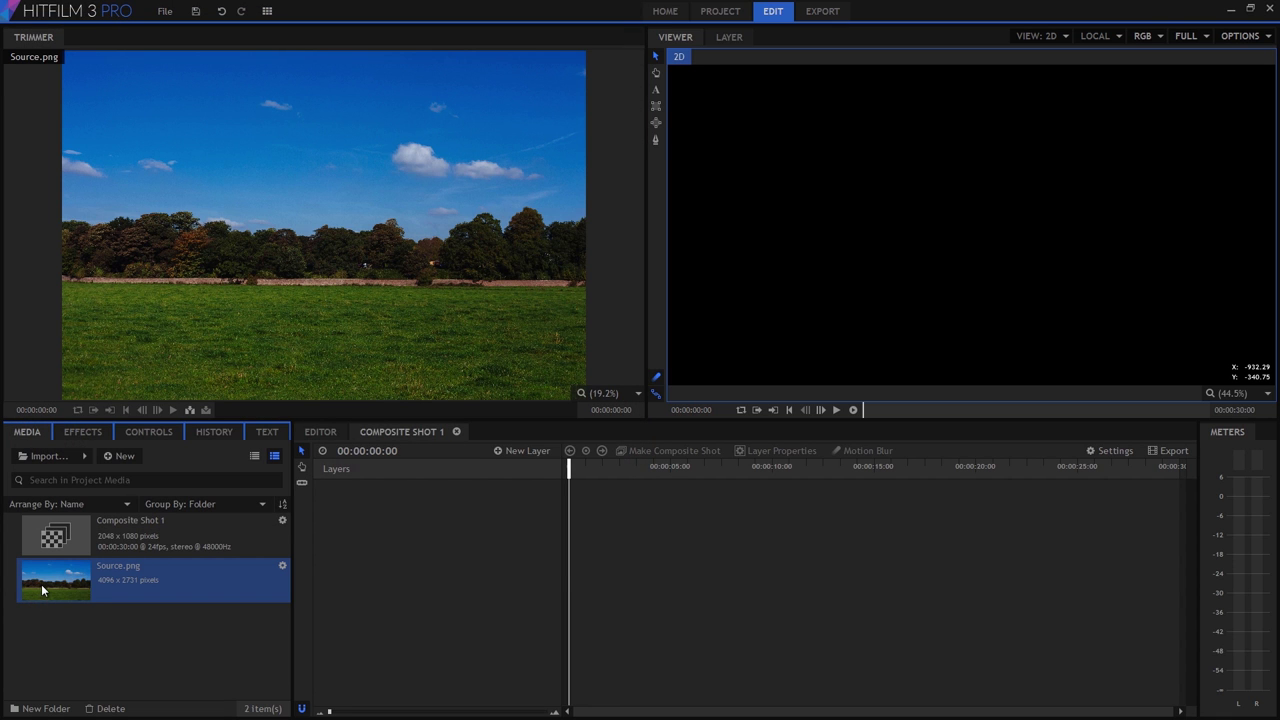
drag(52, 581, 440, 554)
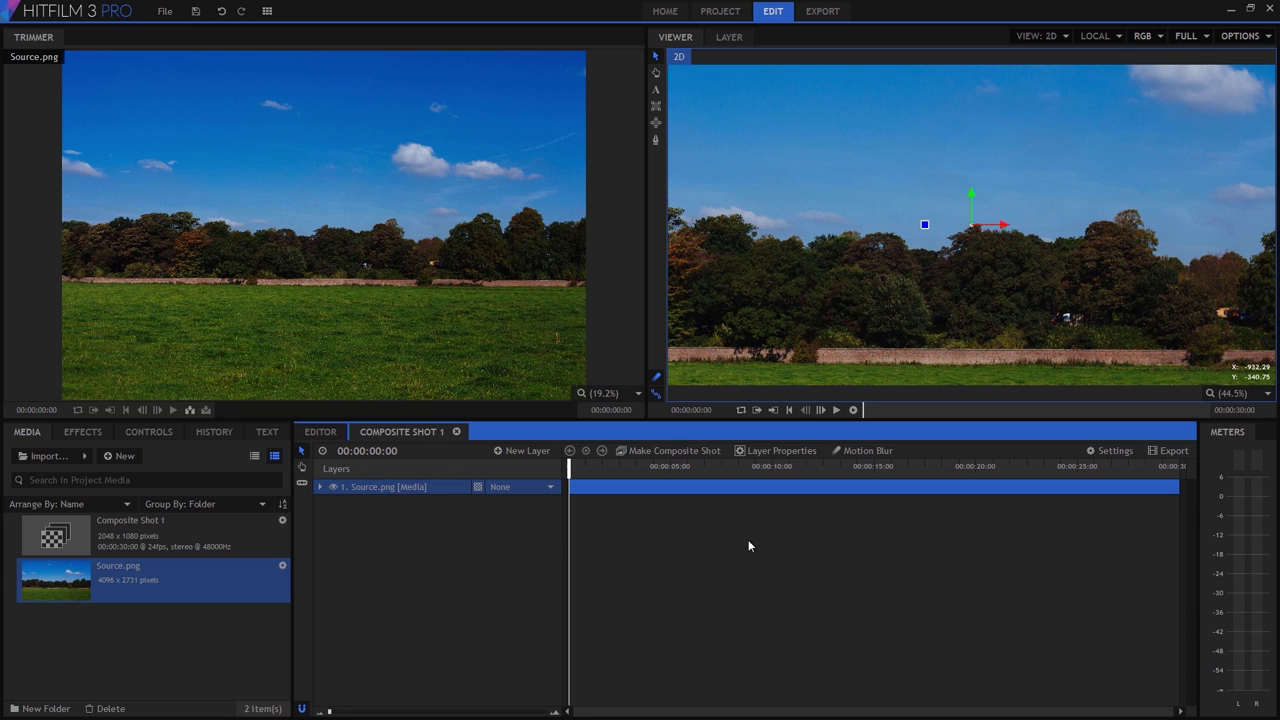
Rename the composite to Final shot with a 00:00:05:00 duration, then use the Compositing workspace
click(1110, 451)
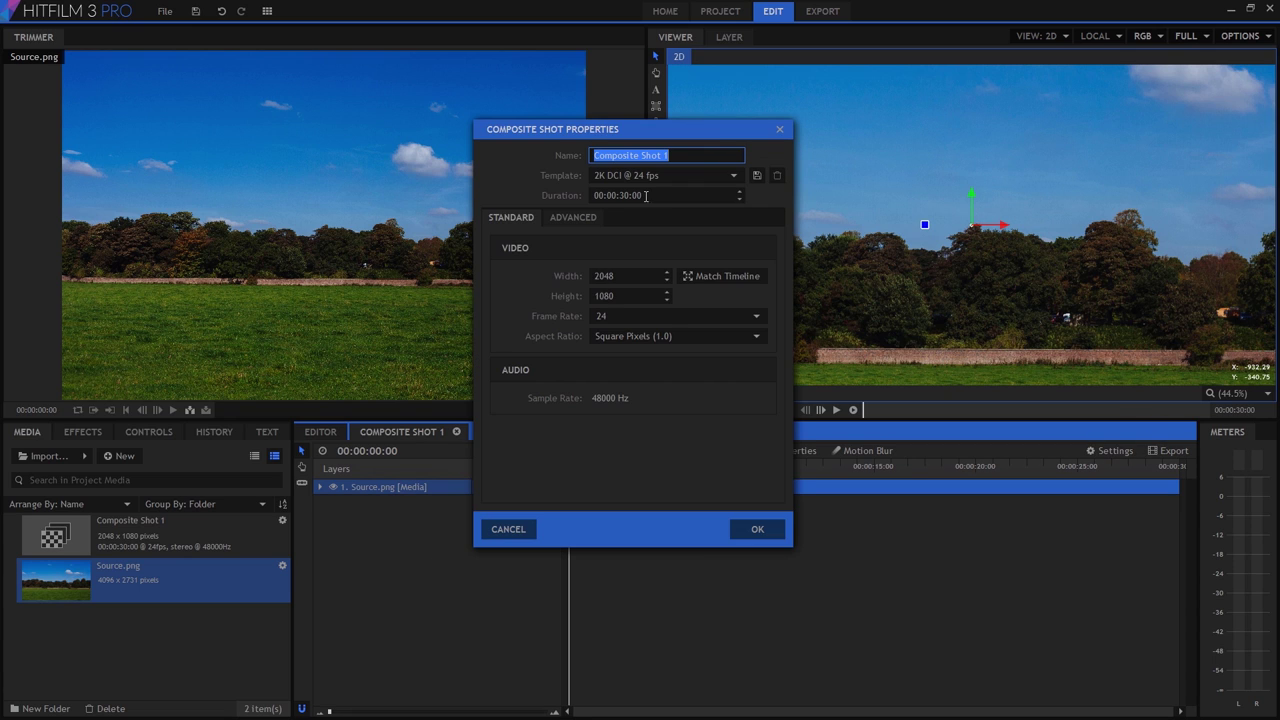
text(Final shot)
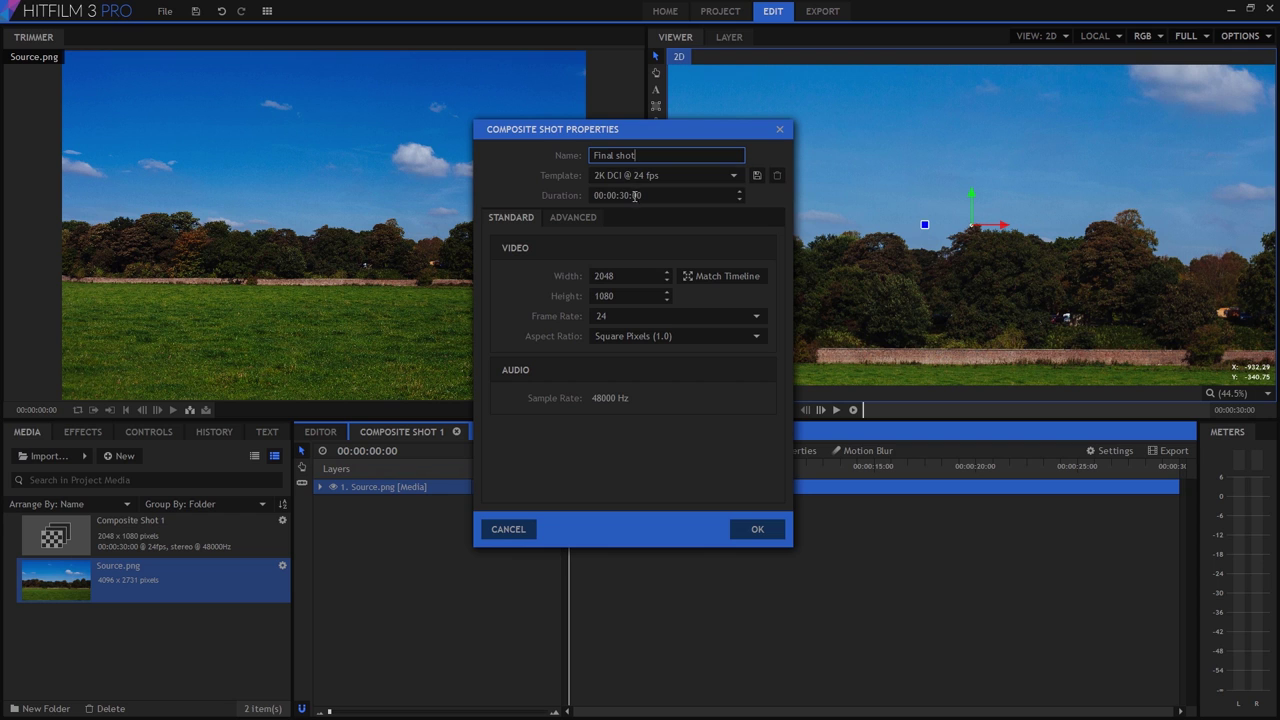
click(614, 195)
text(05)
key(Return)
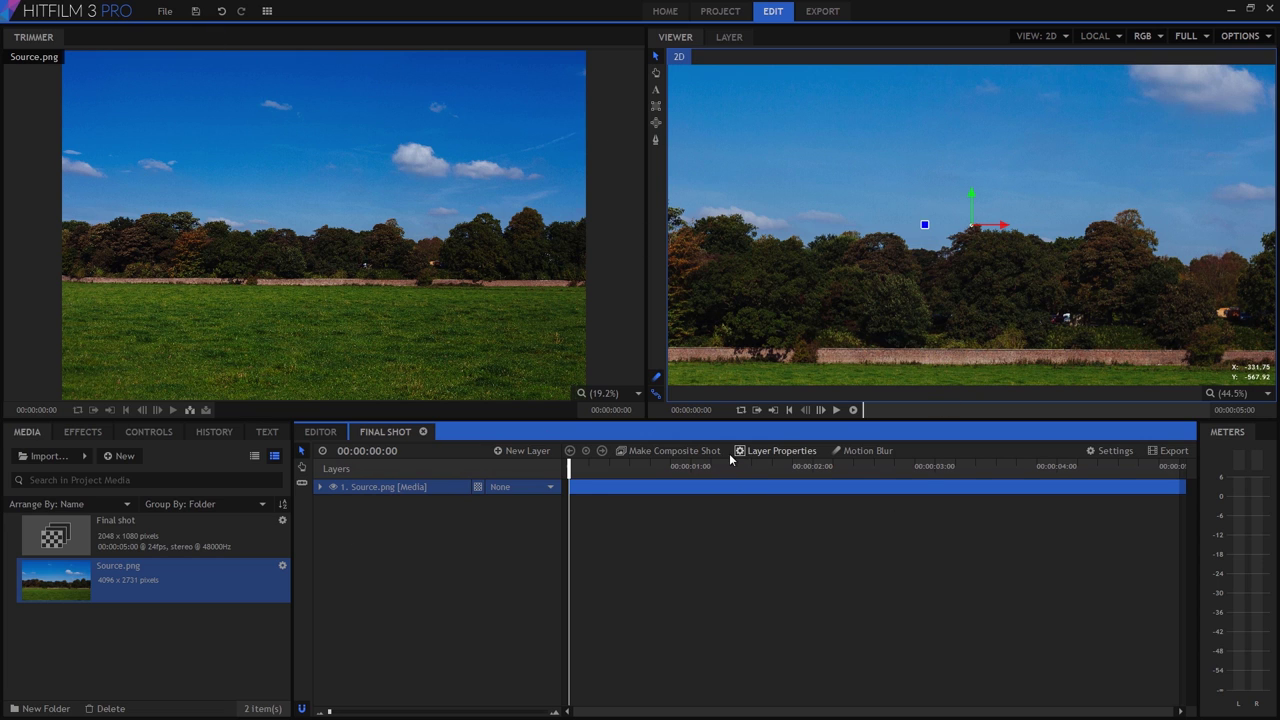
click(268, 12)
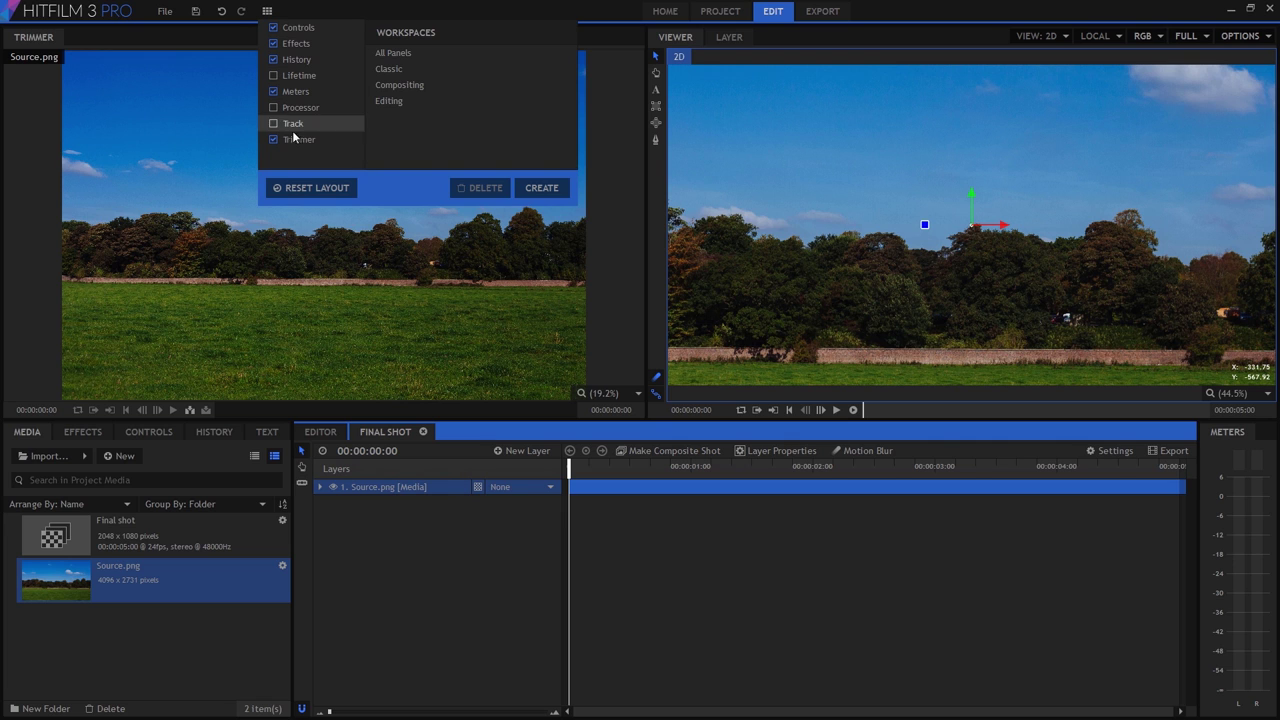
click(395, 86)
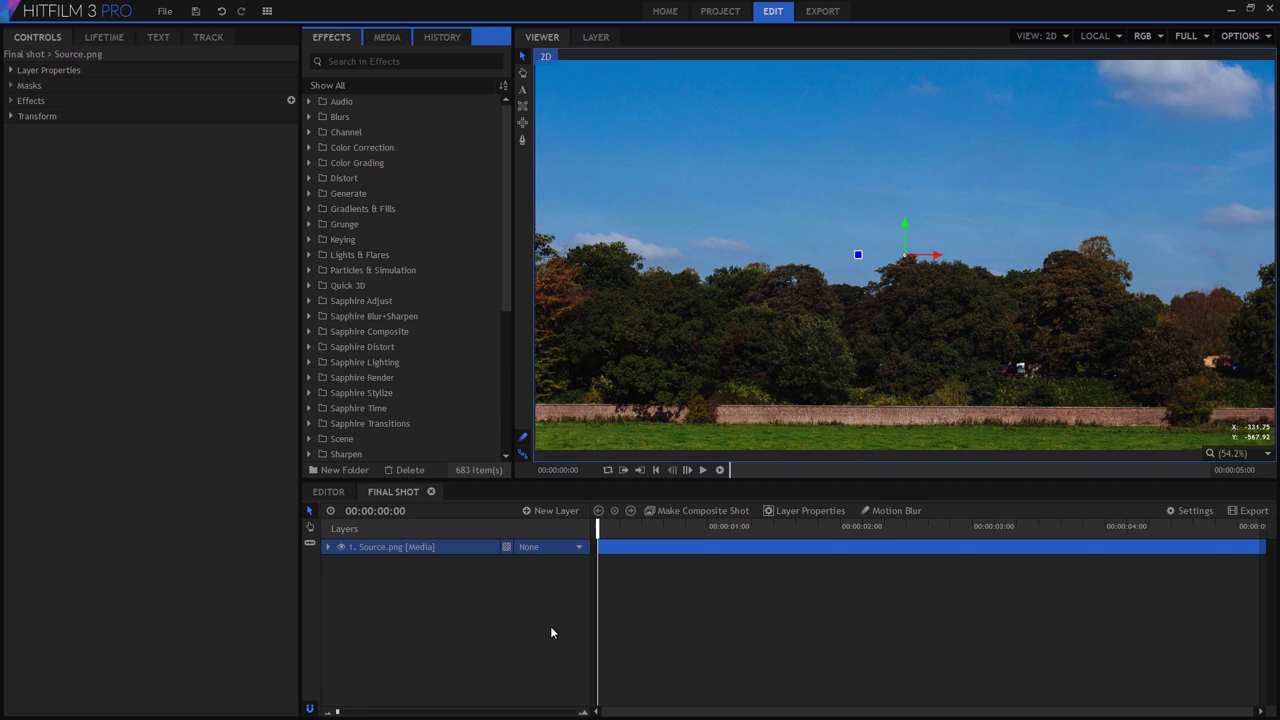
Drag Source.png's corner handles inward until the photo fits, then set the viewer to Scale to Fit
scroll(869, 270, down, 5)
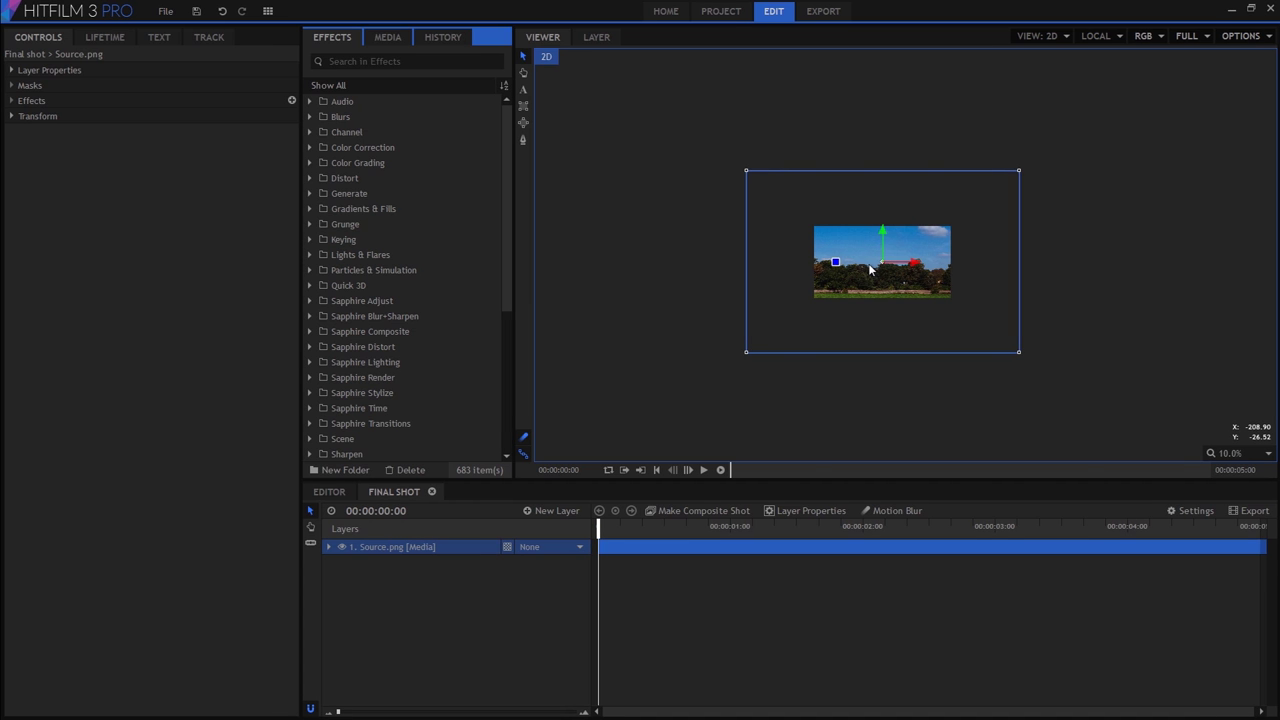
drag(745, 352, 814, 316)
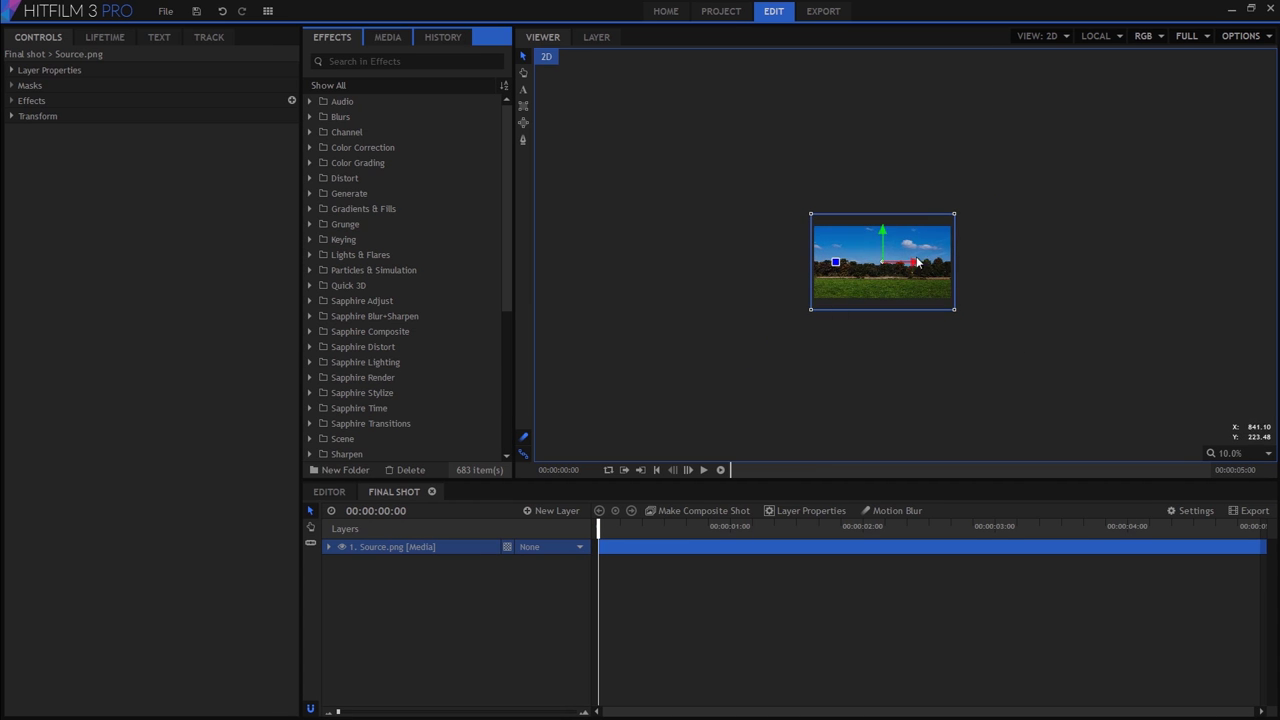
scroll(893, 266, up, 4)
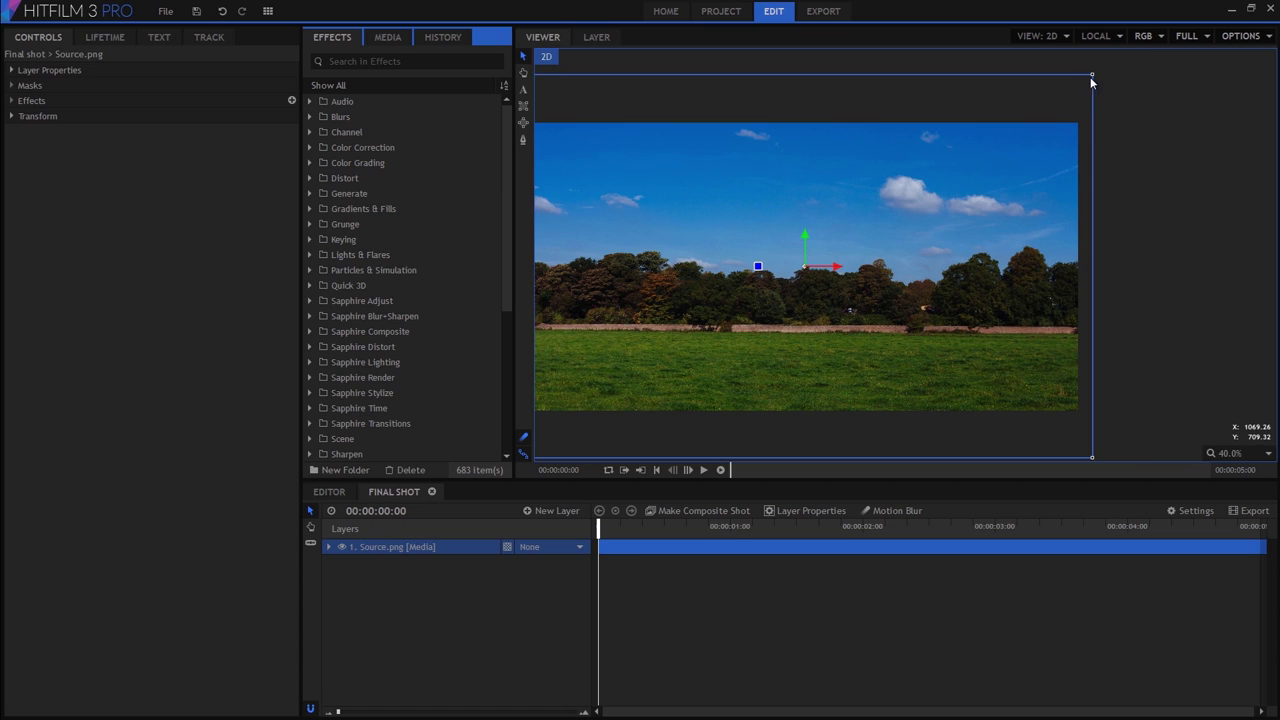
drag(1092, 77, 1081, 80)
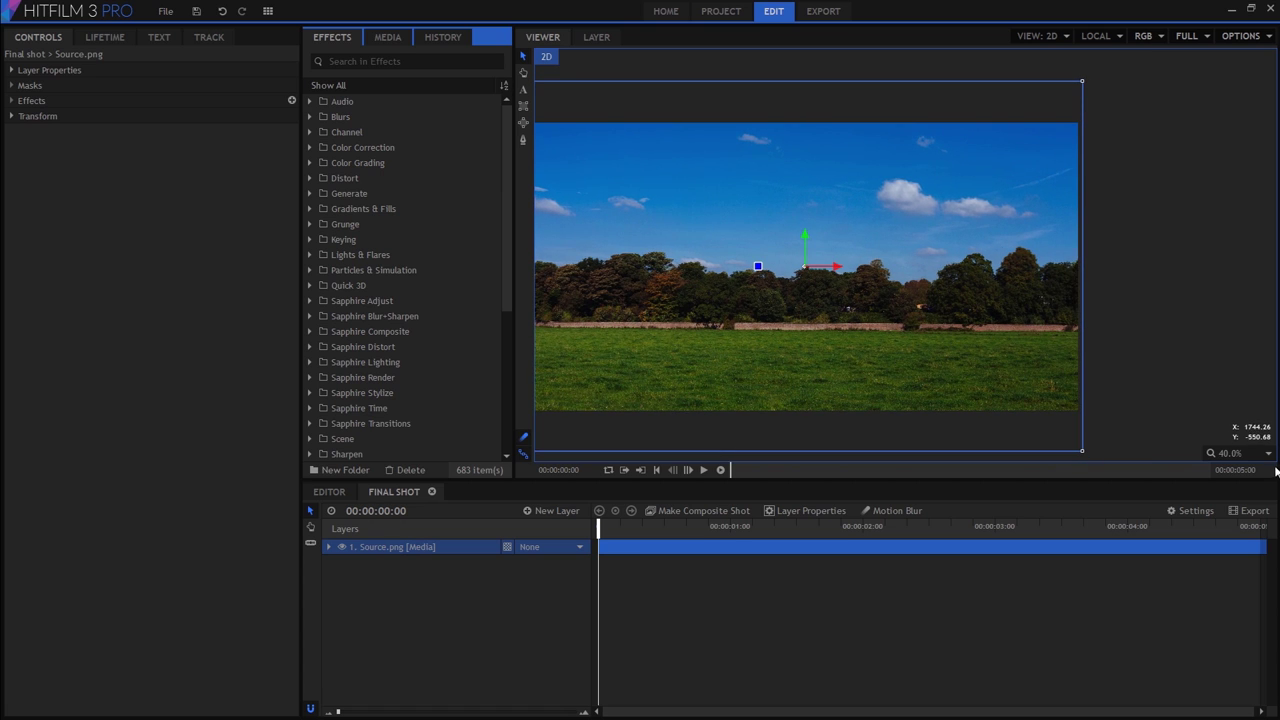
click(1248, 459)
click(1237, 606)
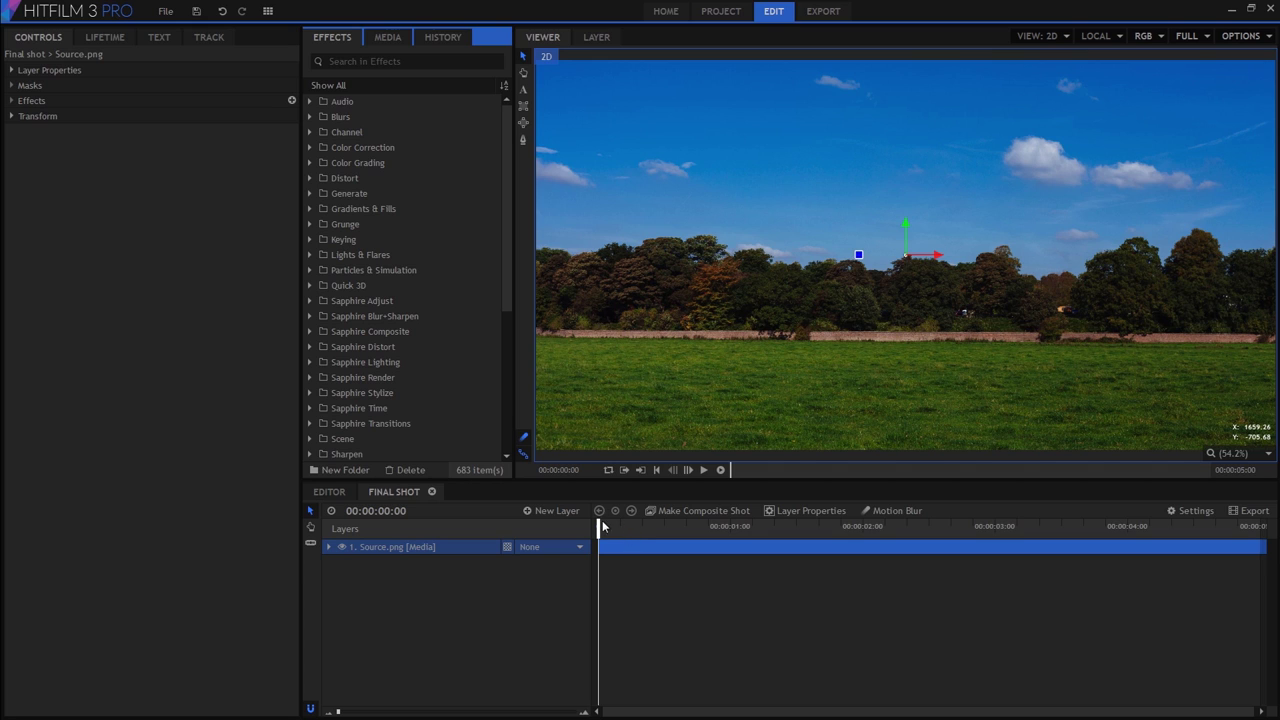
Create a new plane layer named Screen, sized 4096 × 3112
click(558, 511)
click(541, 527)
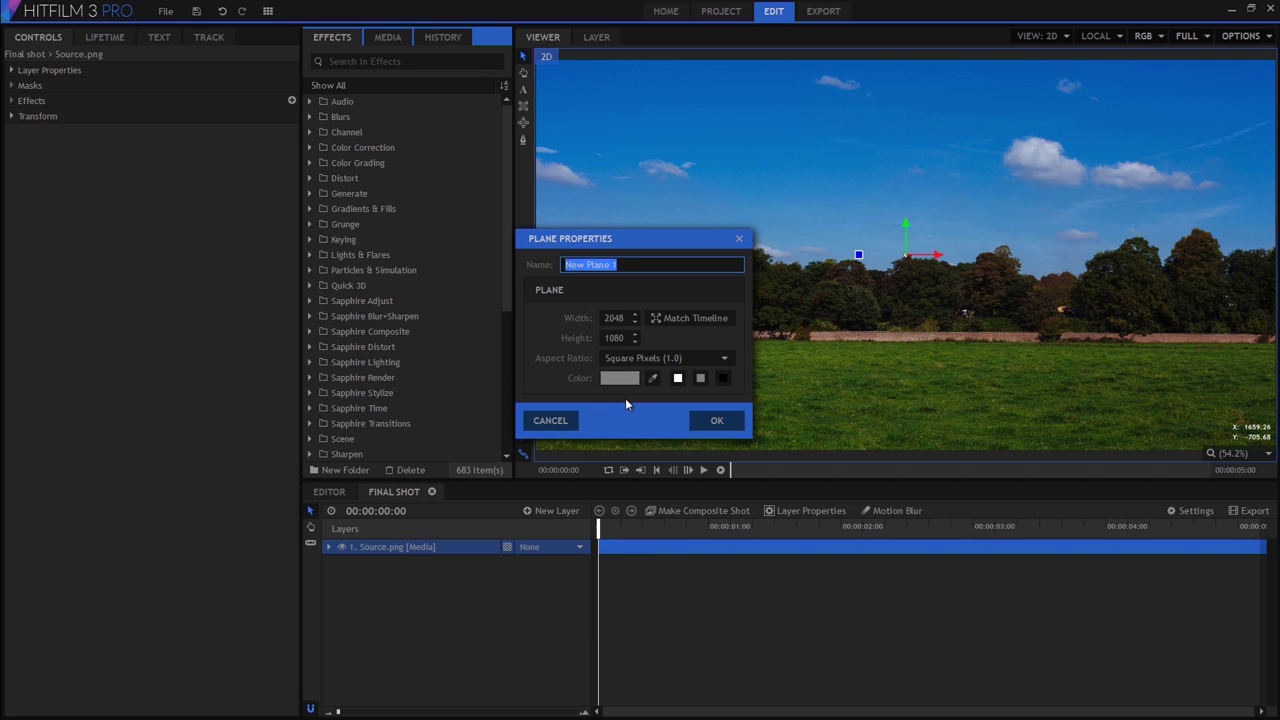
text(Screen)
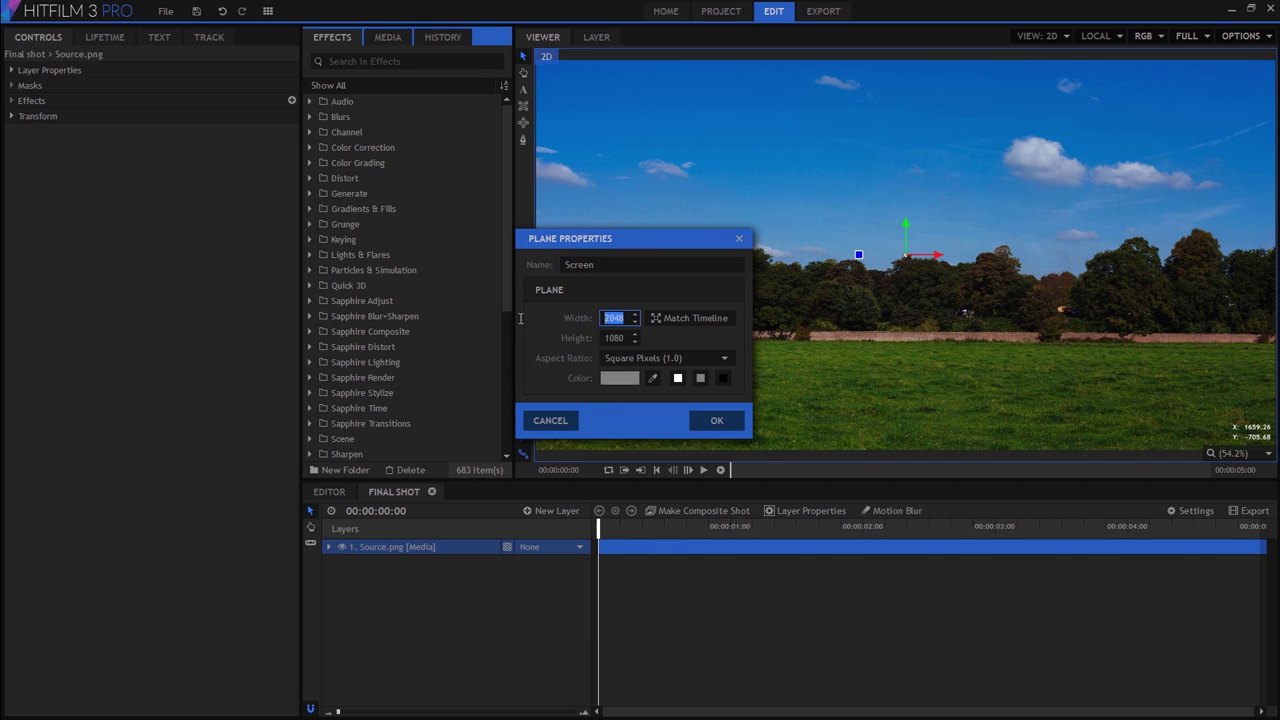
text(4096)
key(Tab)
text(3112)
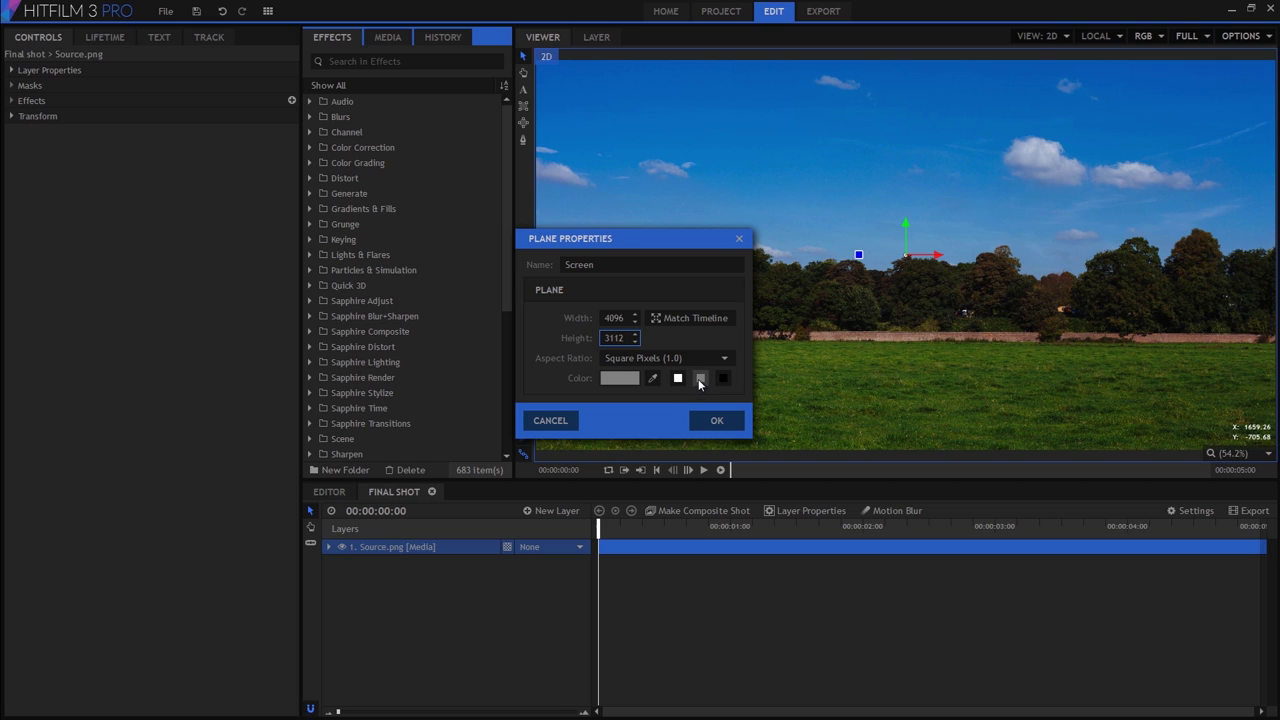
Add the Screen plane to Final shot and rename its layer to Field
click(716, 420)
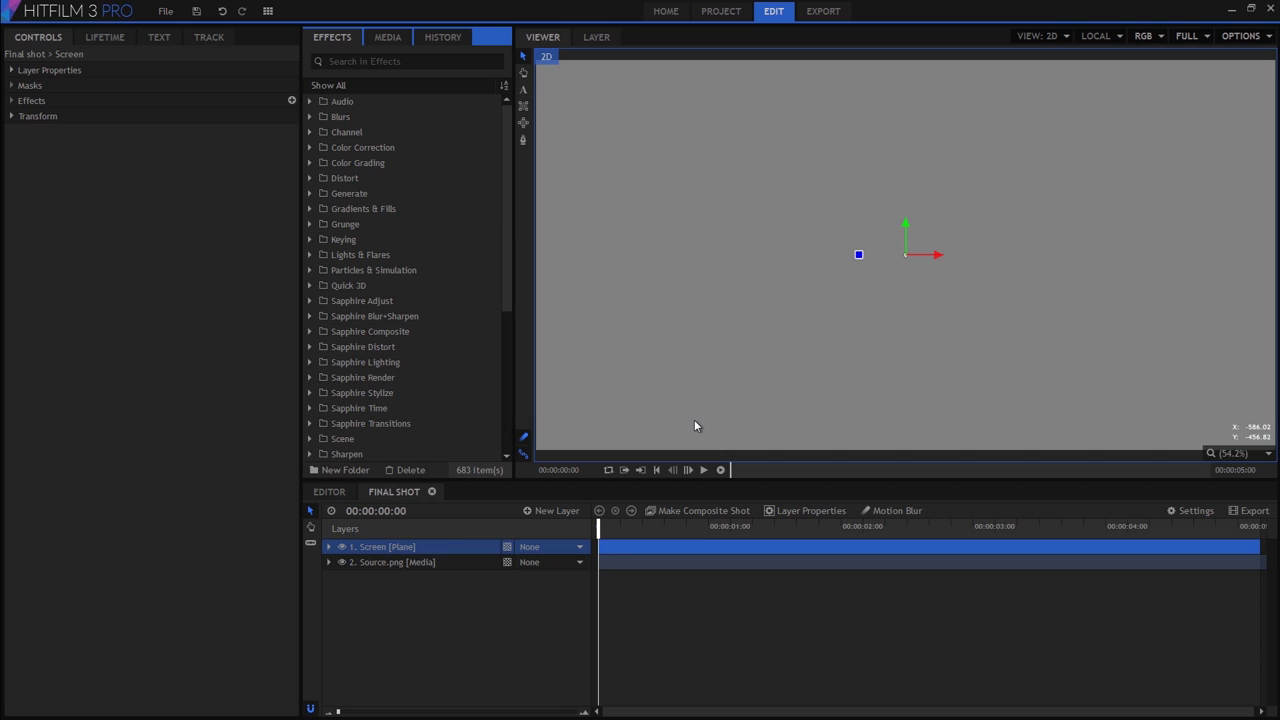
click(387, 37)
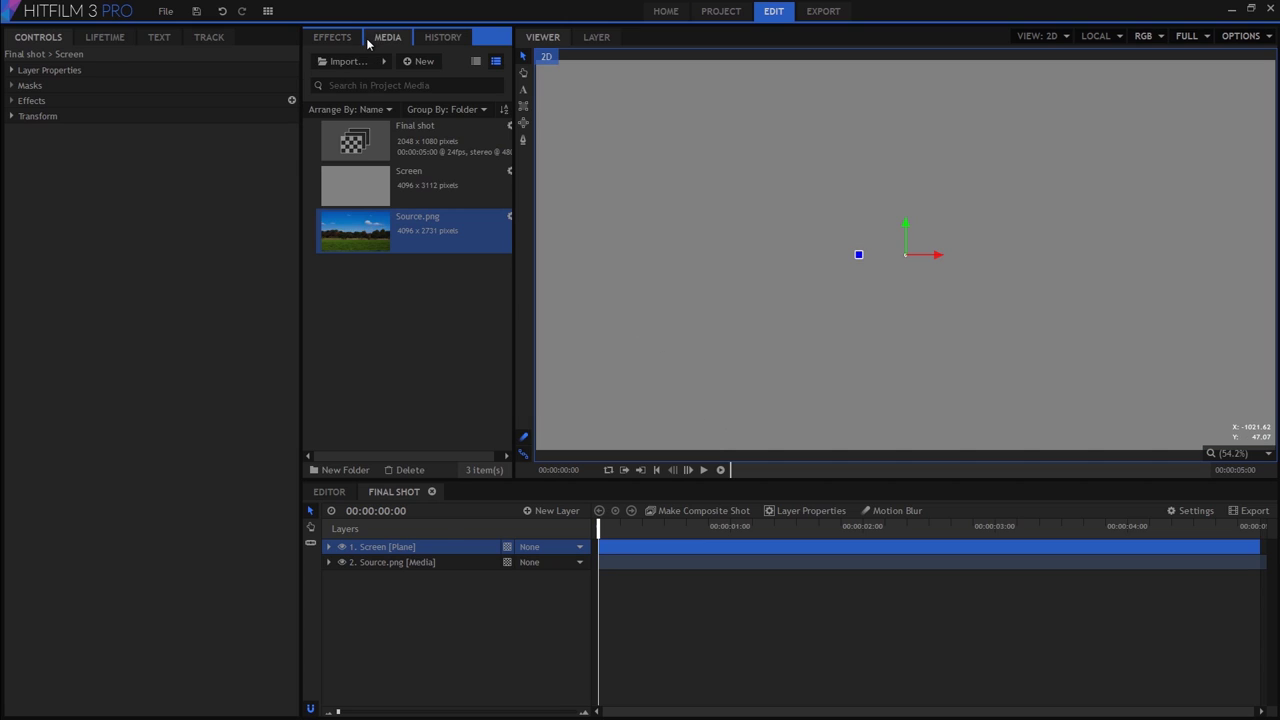
click(353, 181)
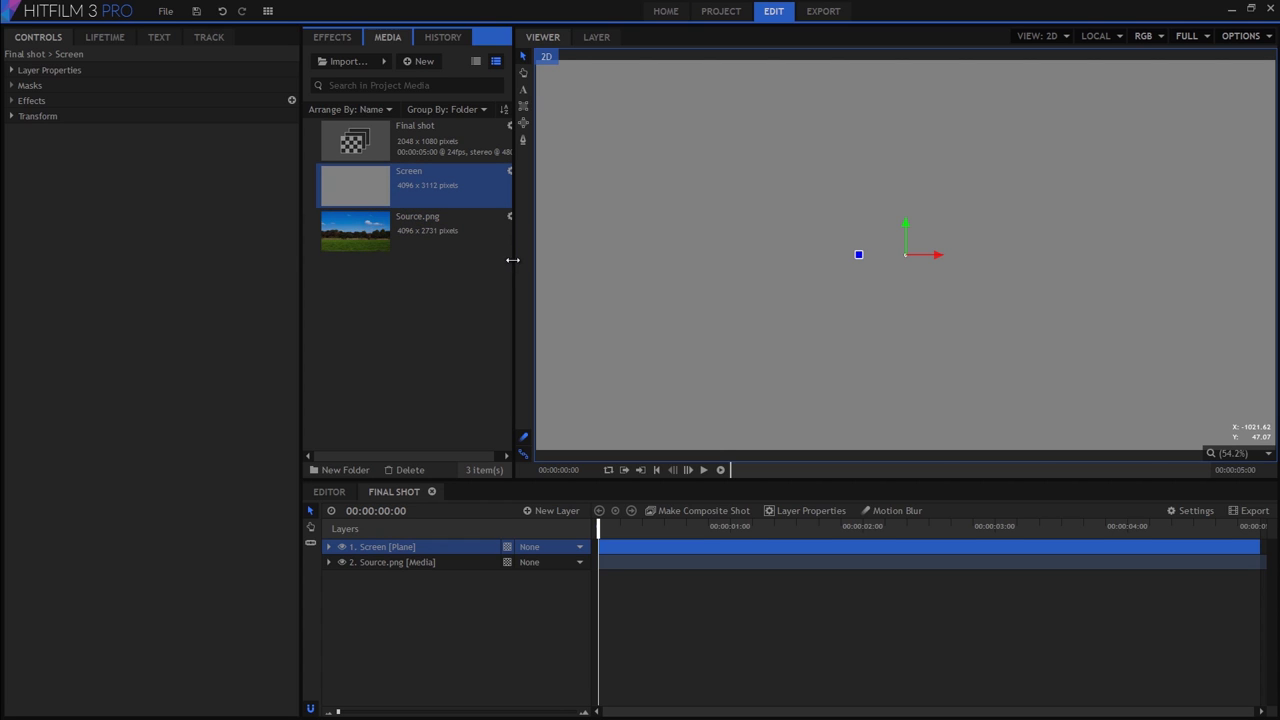
click(382, 547)
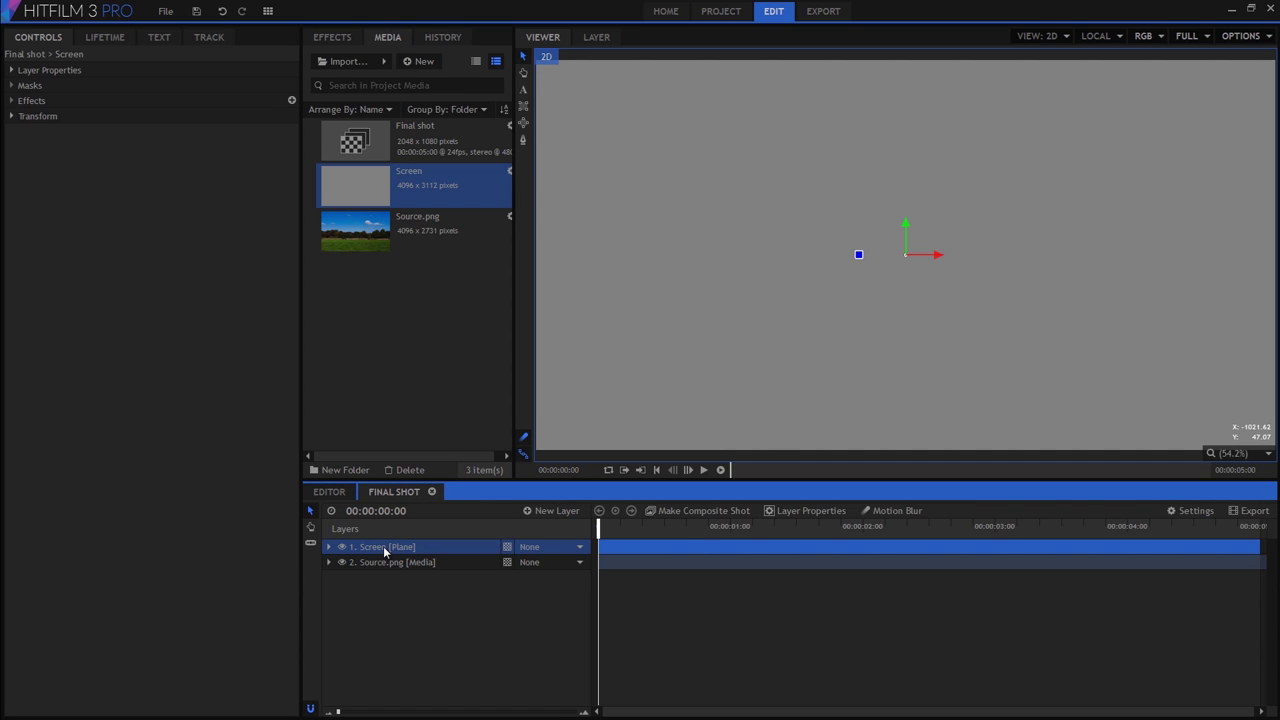
double_click(383, 546)
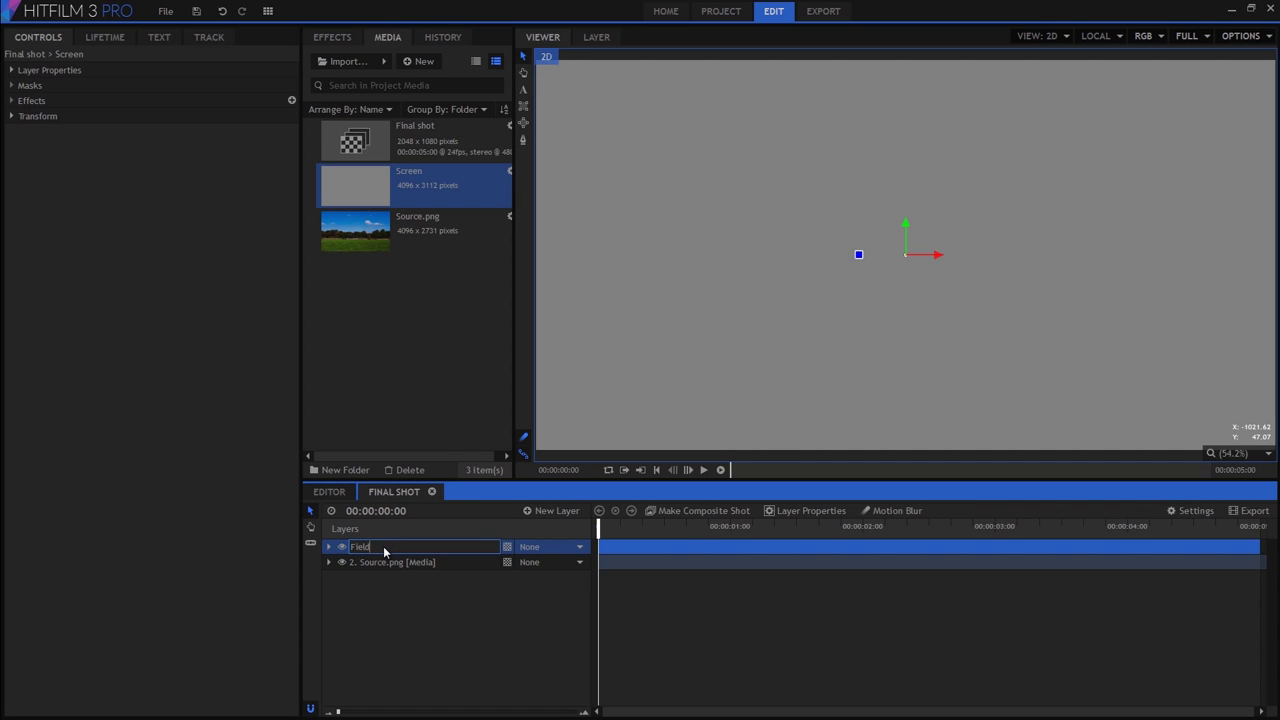
key(Return)
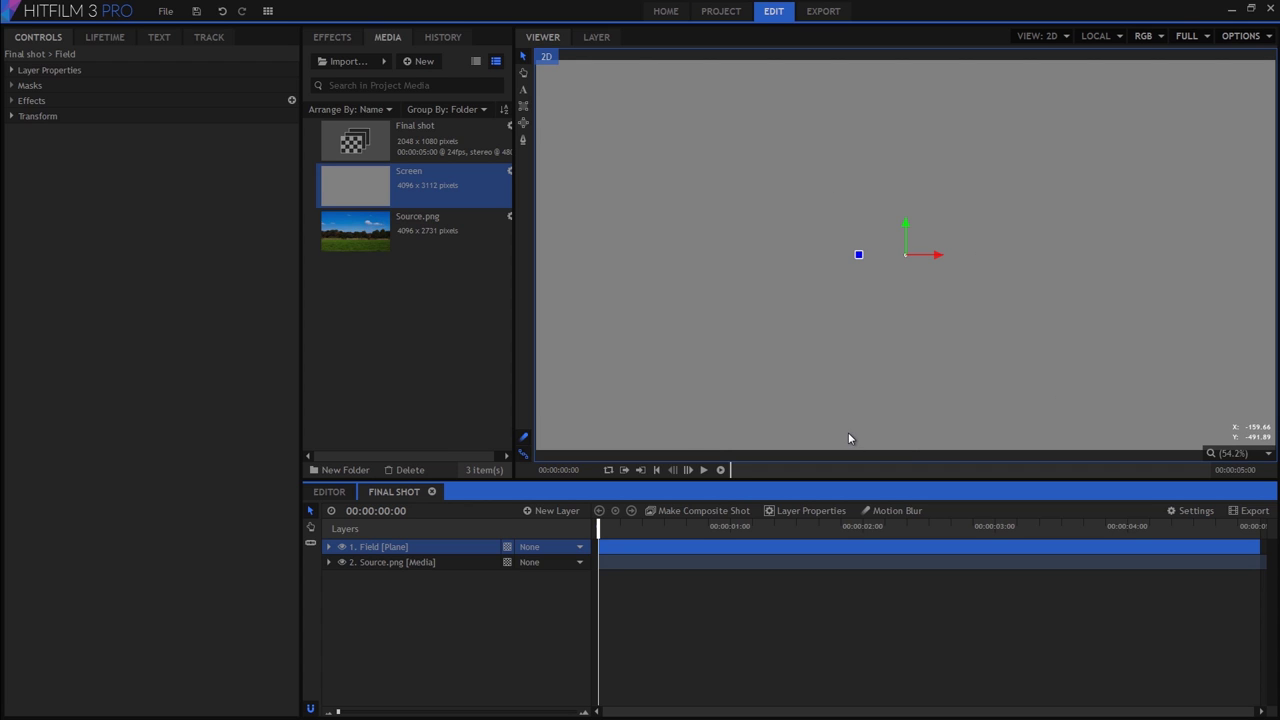
Make Field a 3D plane, which adds a New Camera layer
click(535, 547)
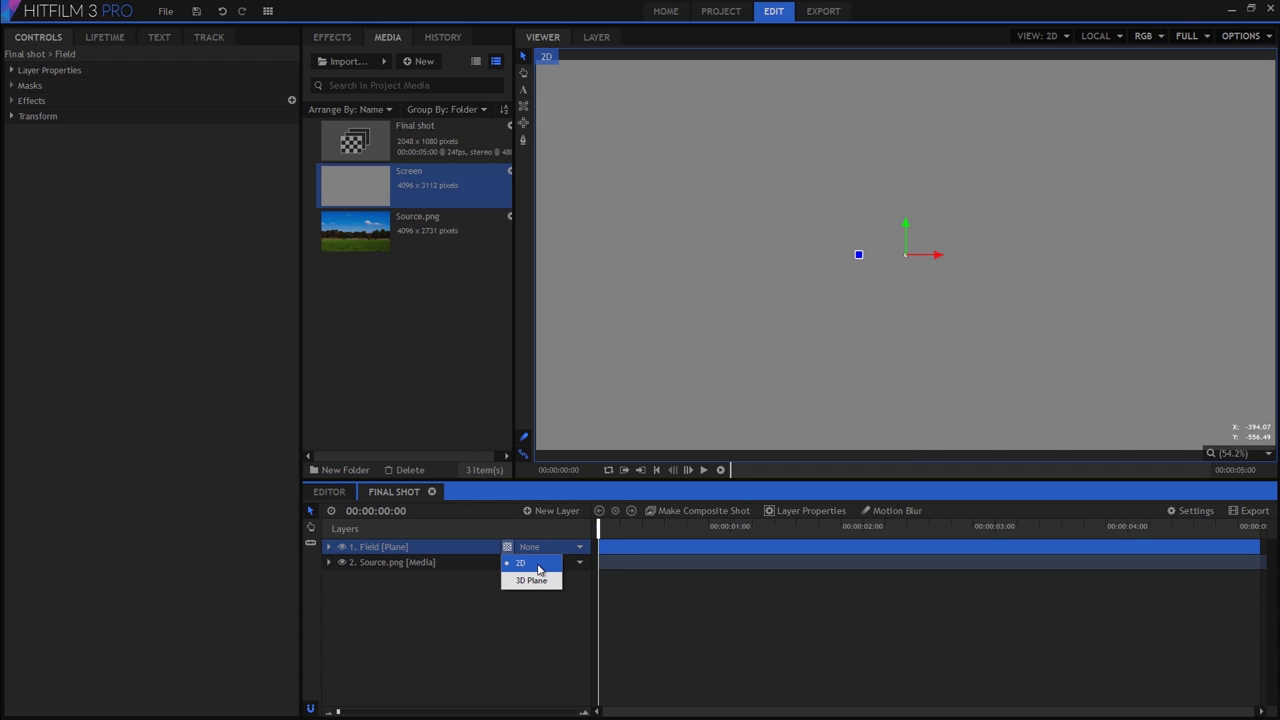
click(531, 580)
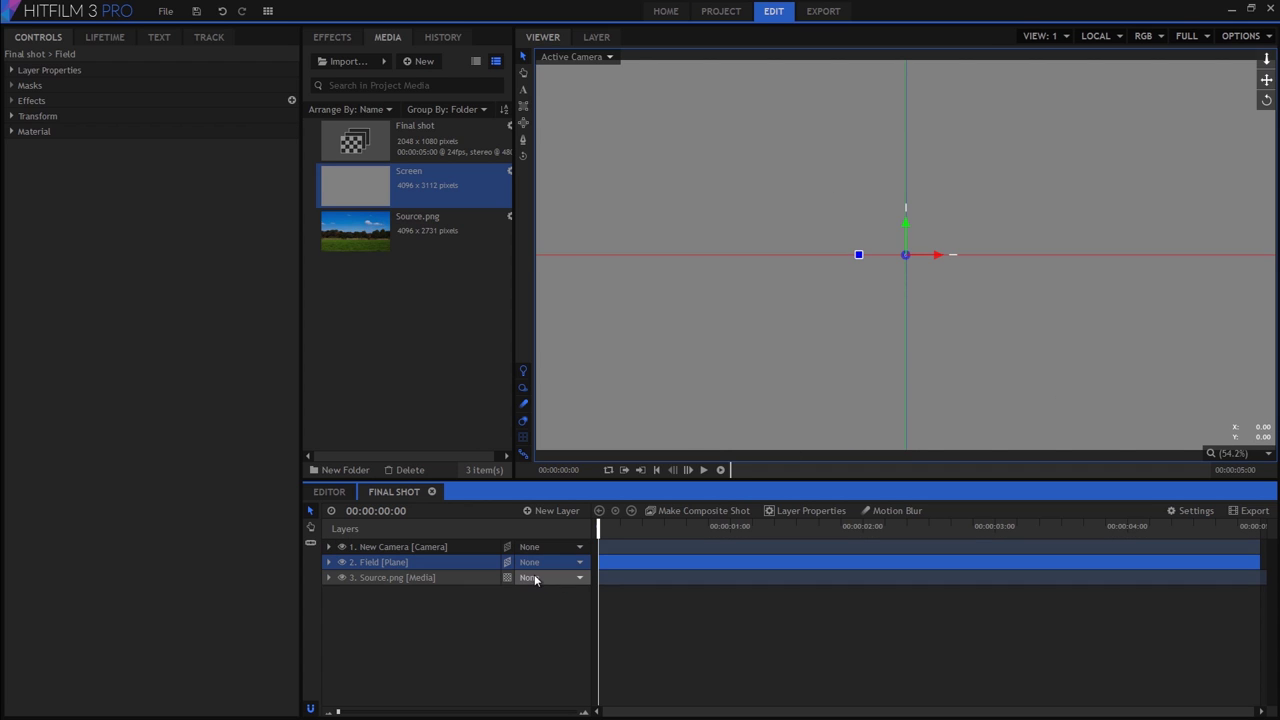
click(416, 548)
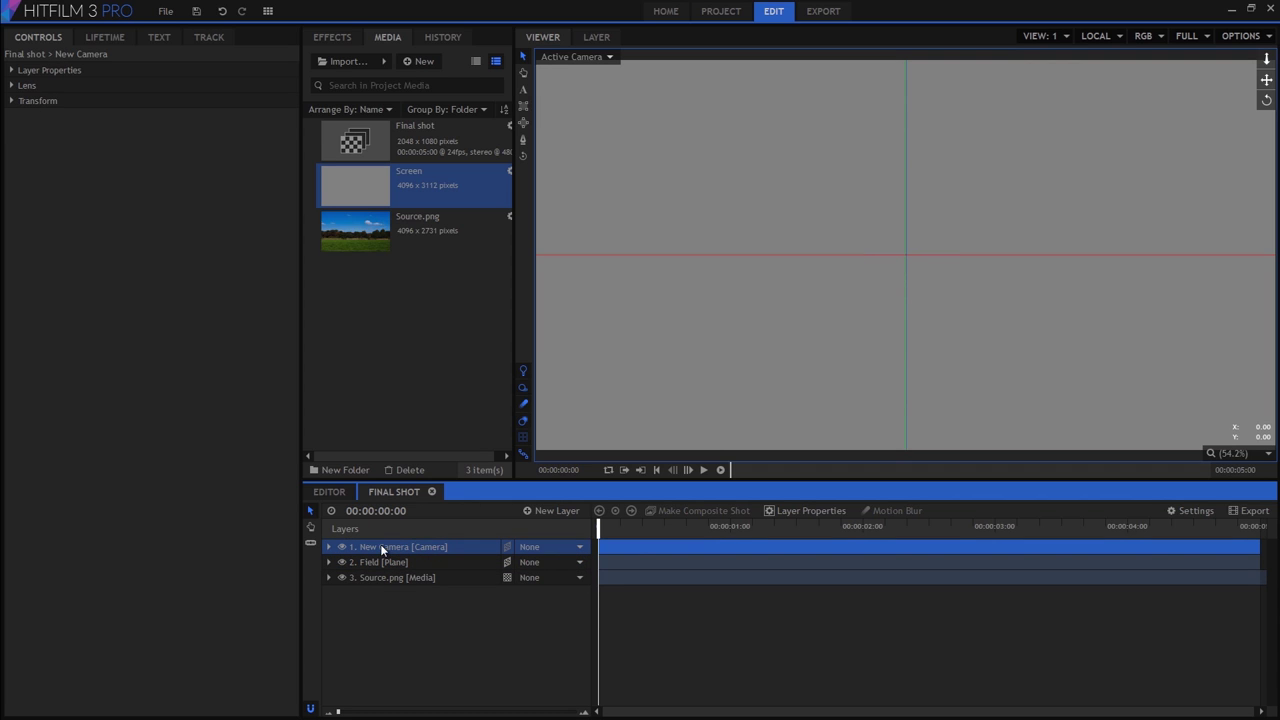
click(525, 441)
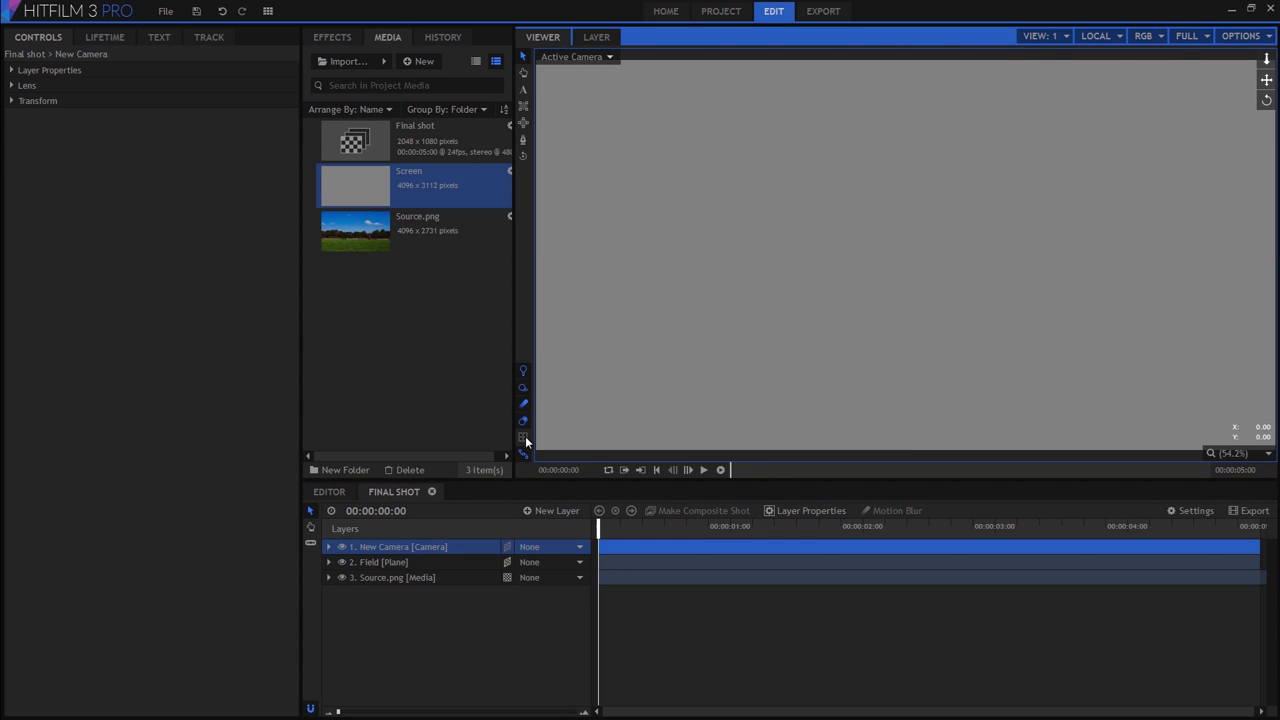
Set Field's X orientation to 90° and lower the plane below the horizon
click(443, 562)
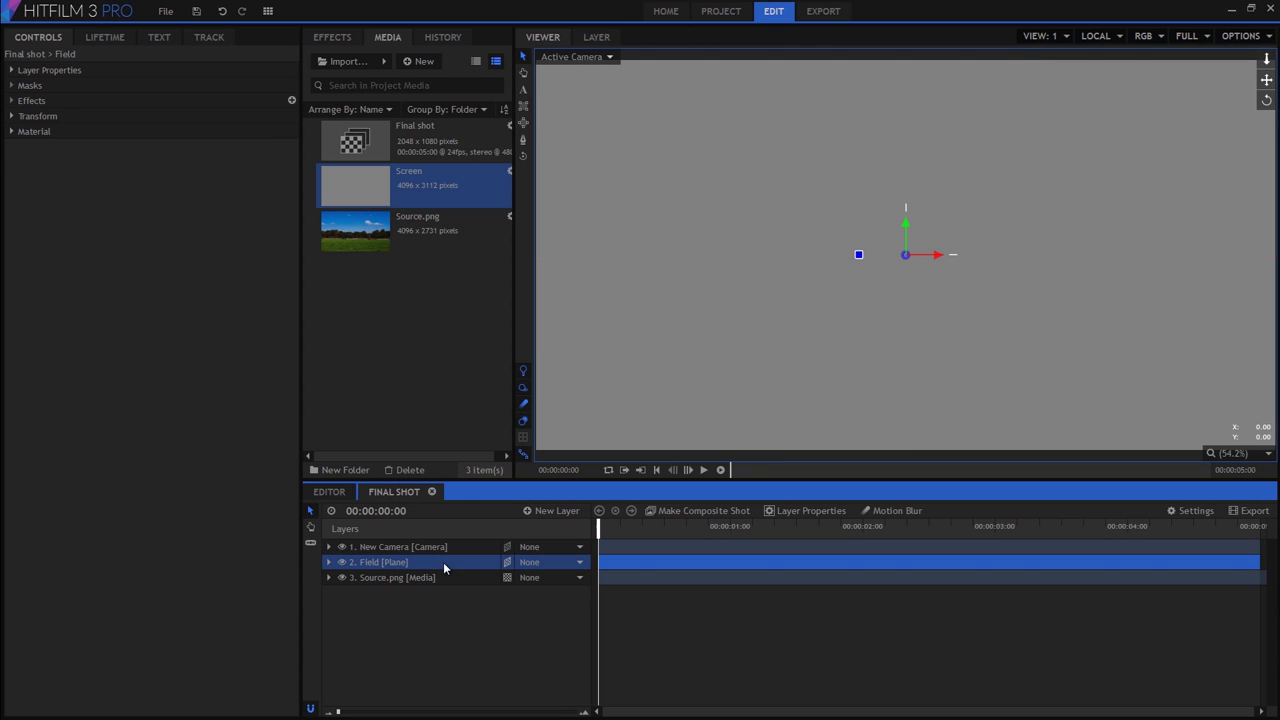
click(11, 116)
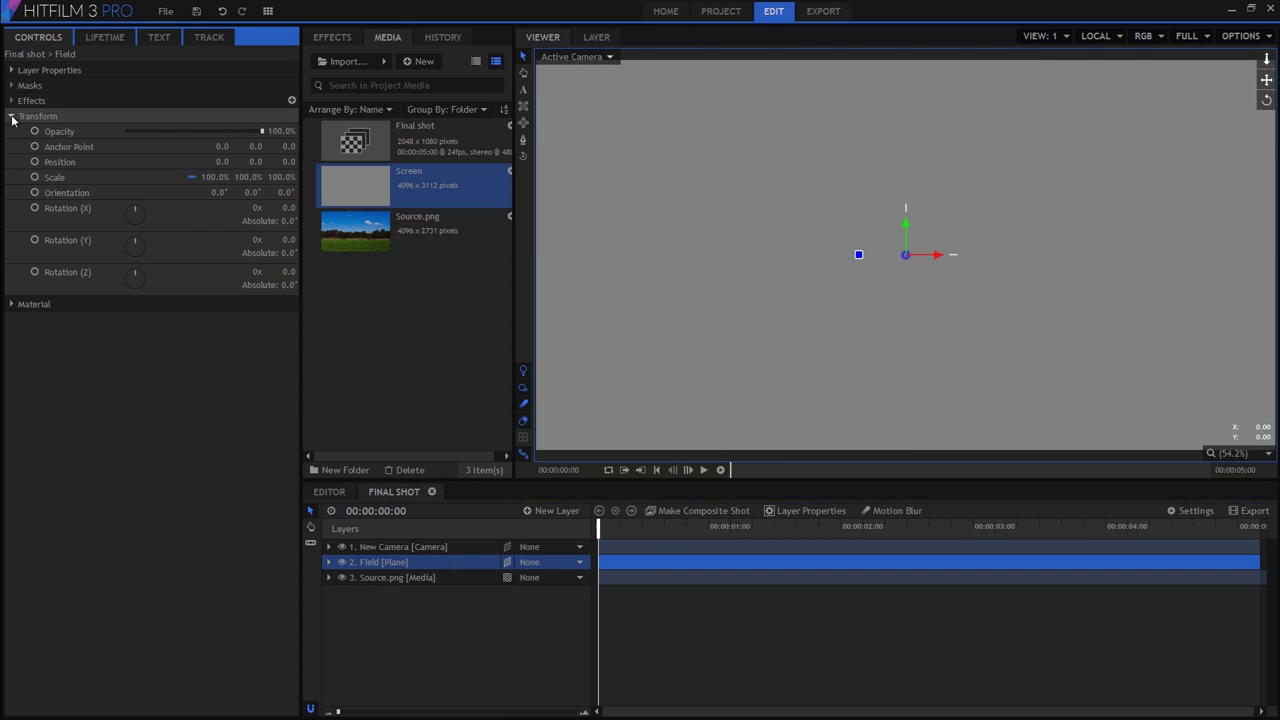
click(216, 192)
text(90)
key(Return)
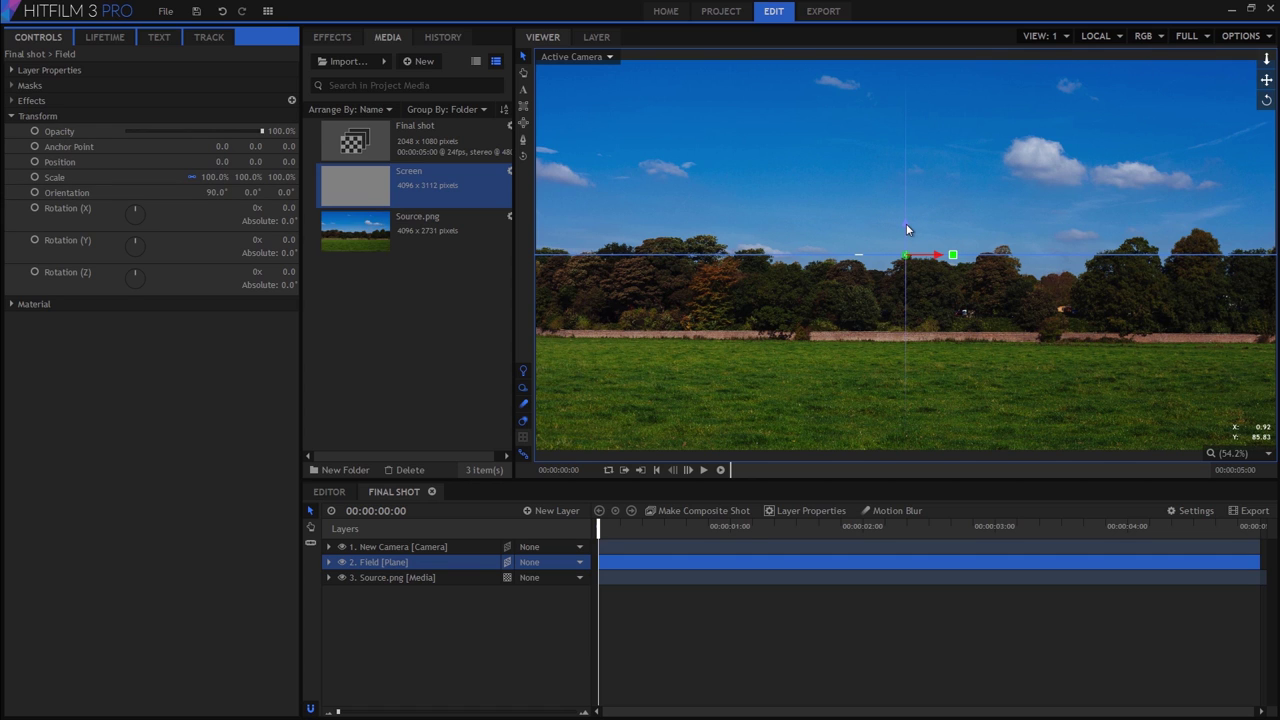
drag(907, 229, 920, 382)
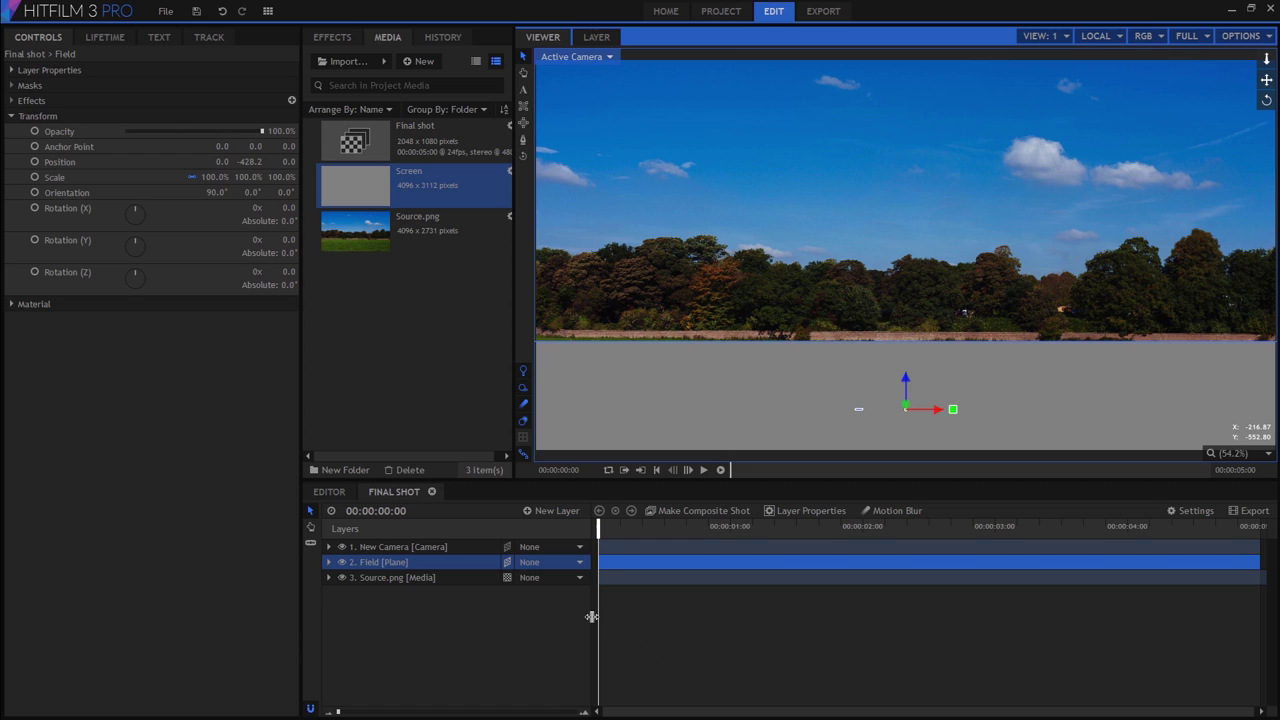
Apply the Generate > Grid effect to the Field plane
click(332, 38)
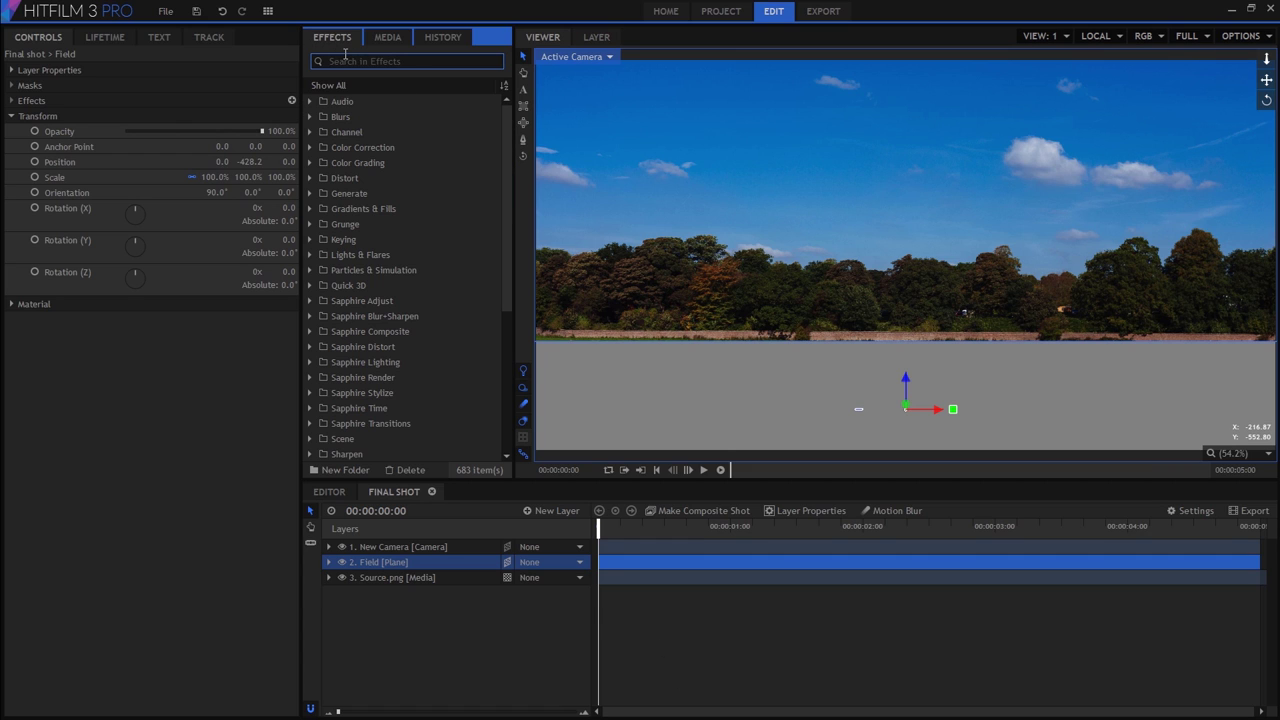
text(grid)
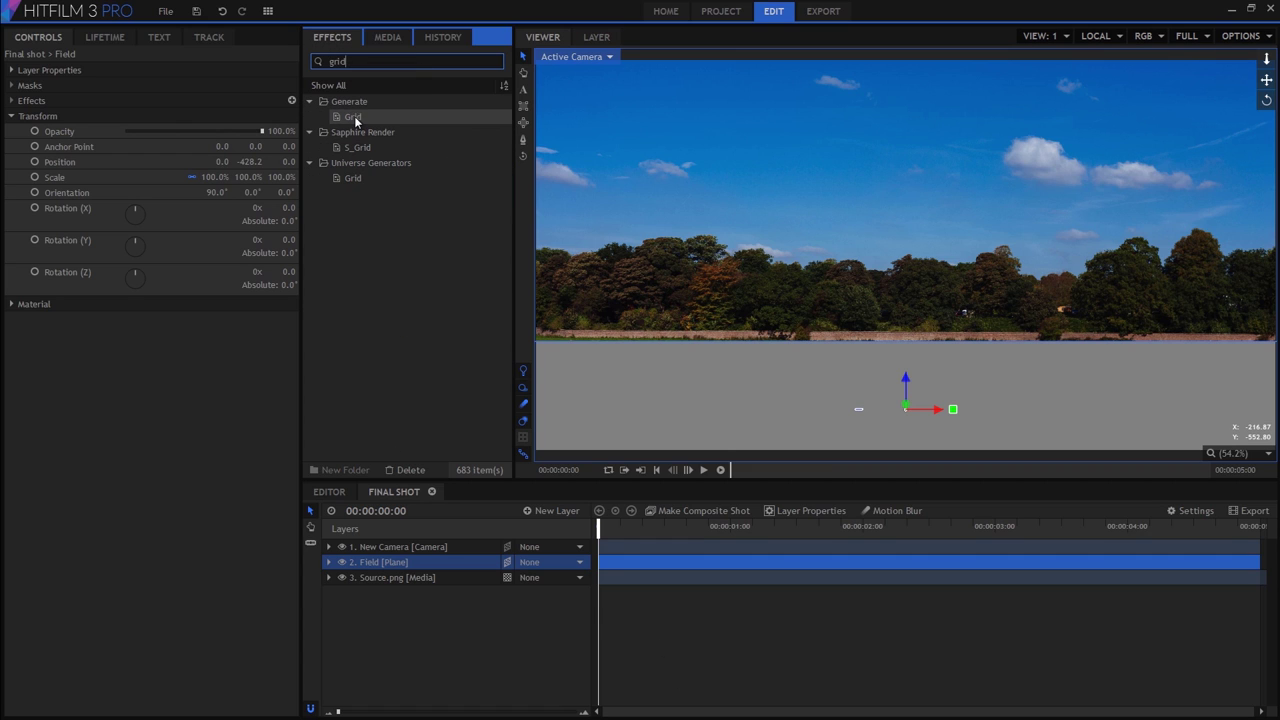
drag(355, 120, 377, 564)
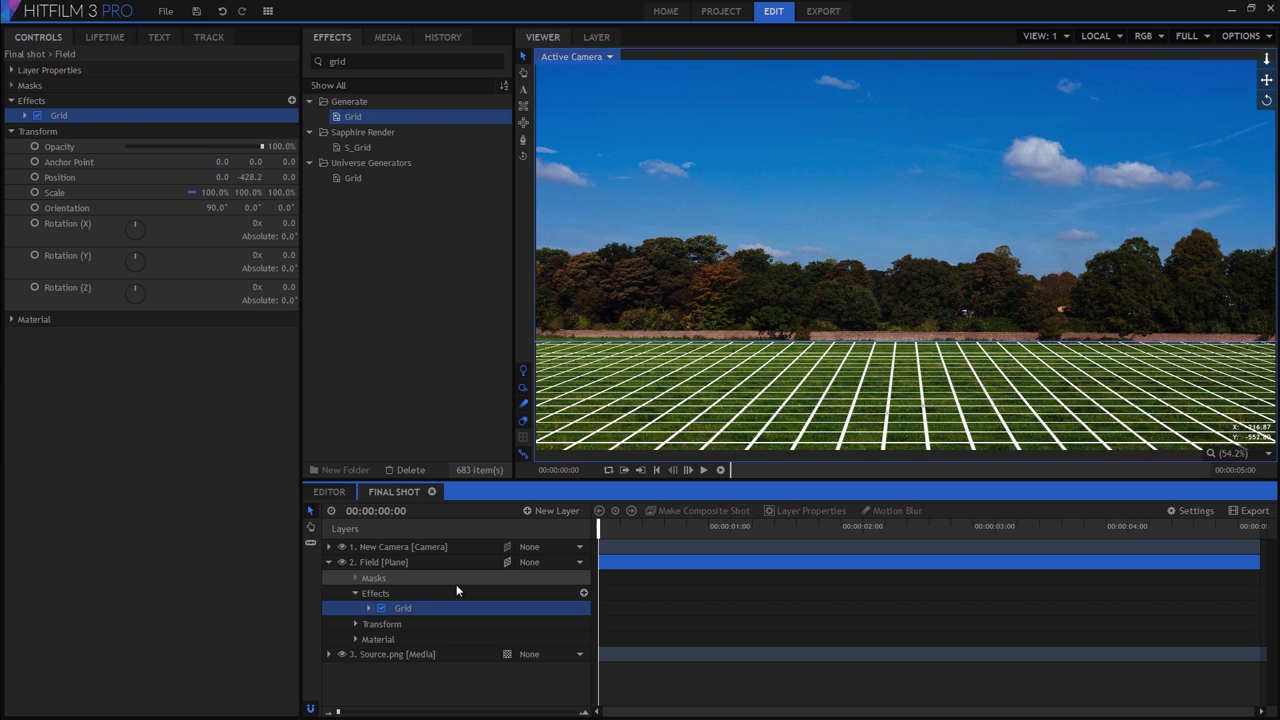
Duplicate Field as a layer named Trees with X orientation 0° so it stands upright
click(408, 564)
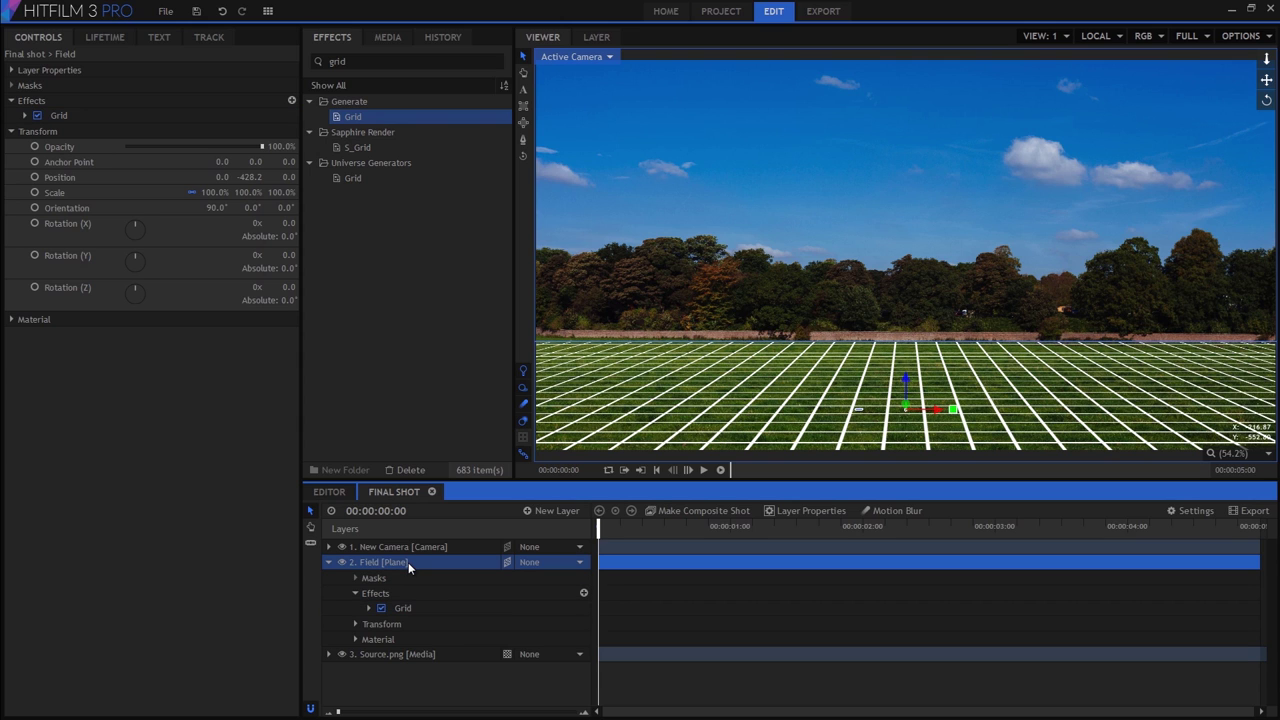
key(ctrl+d)
double_click(422, 657)
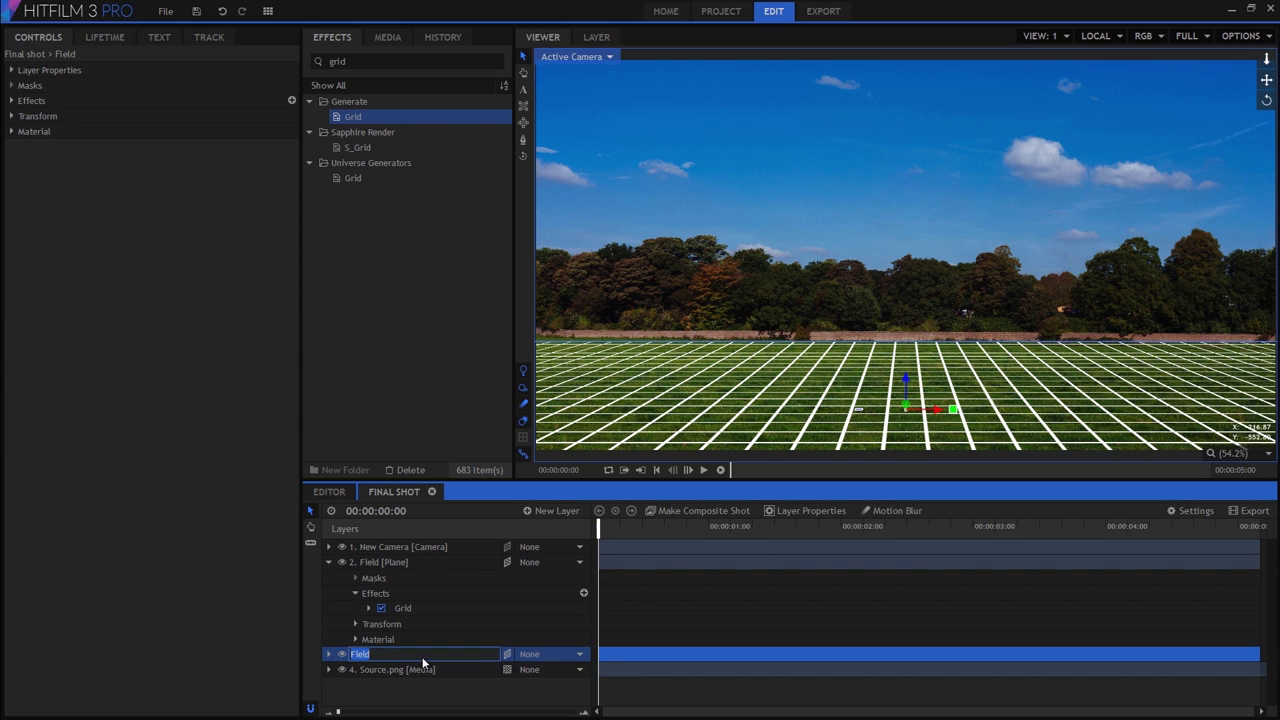
text(Trees)
key(Return)
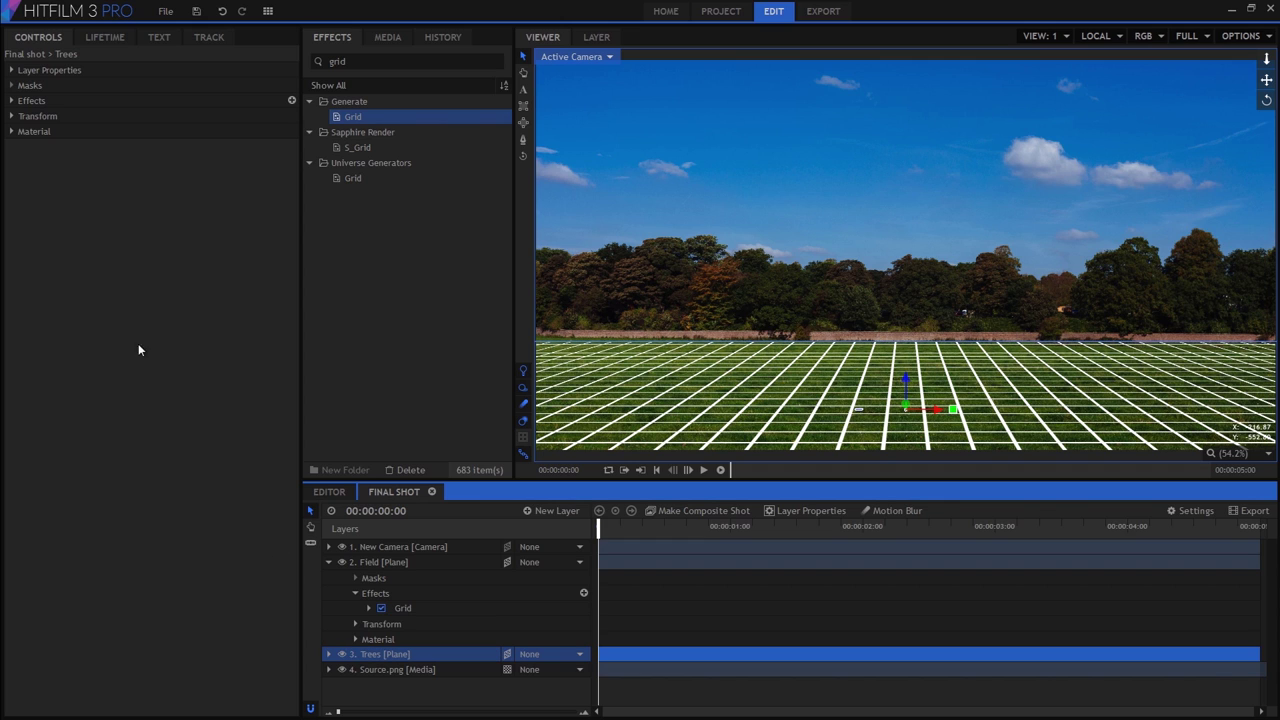
click(12, 116)
click(216, 192)
text(0)
key(Return)
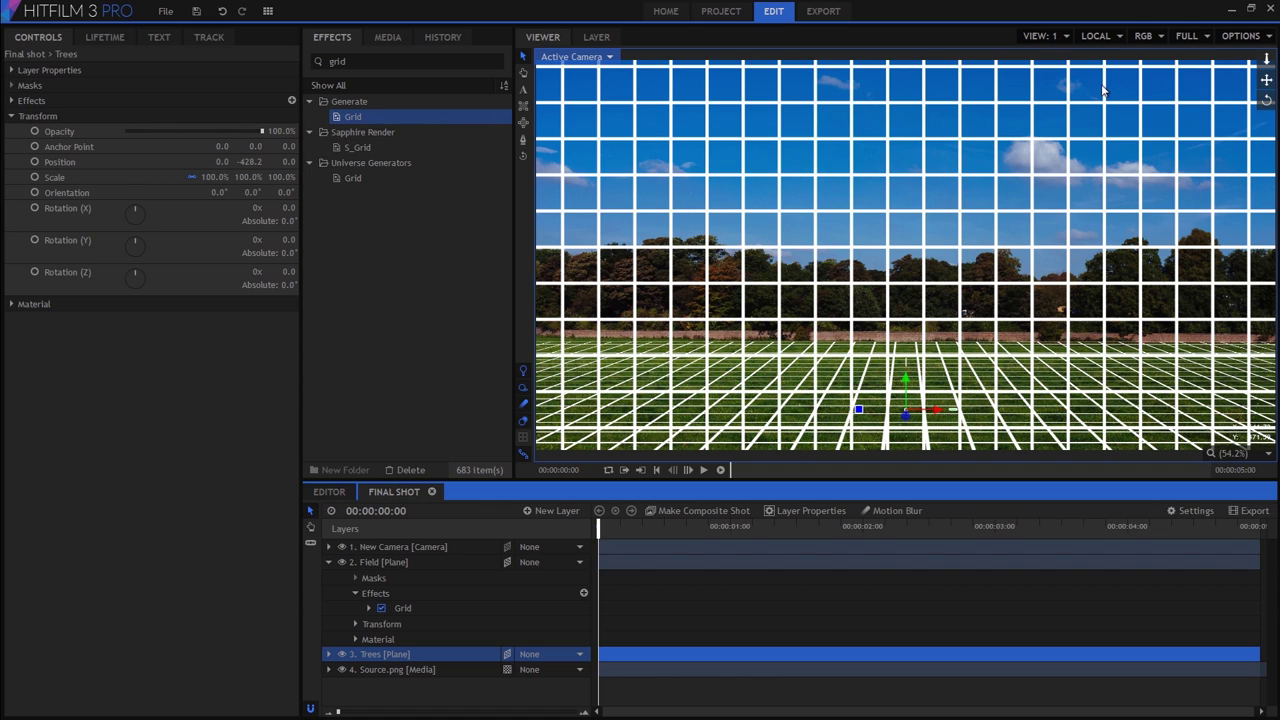
Split the viewer into two viewports and push the Trees plane back behind the field
click(1052, 40)
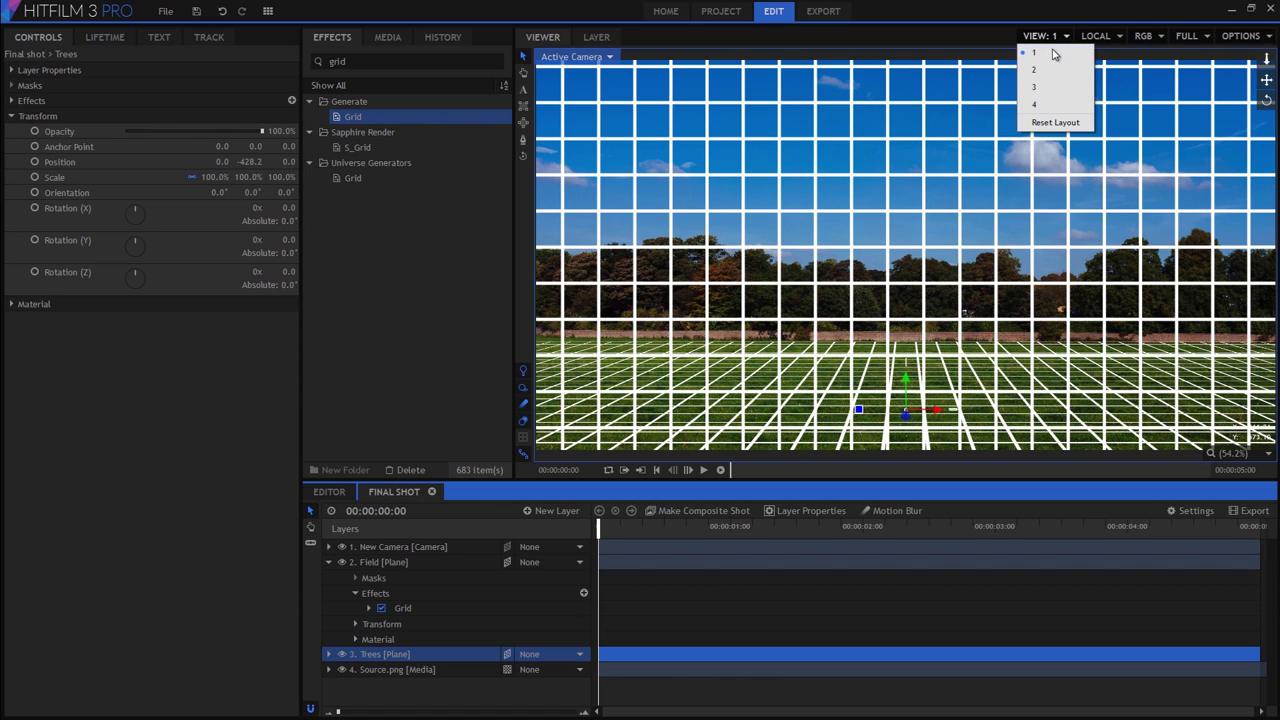
click(1052, 64)
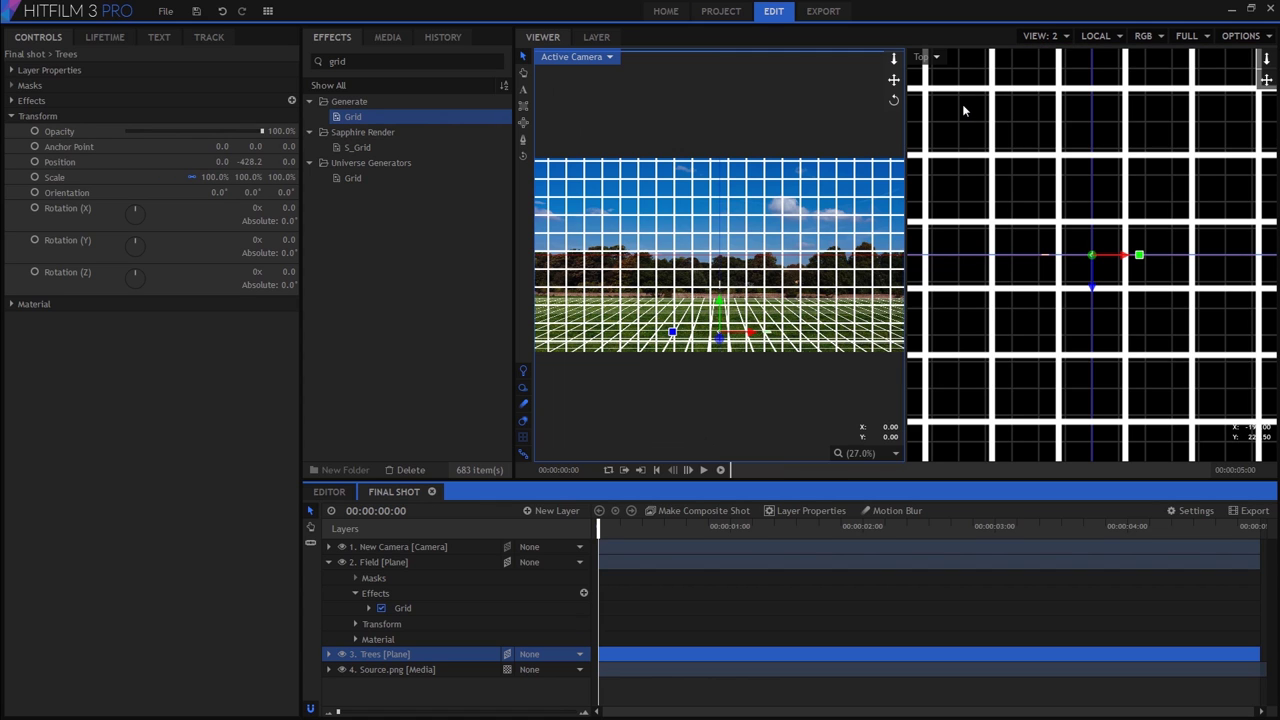
scroll(1093, 276, down, 5)
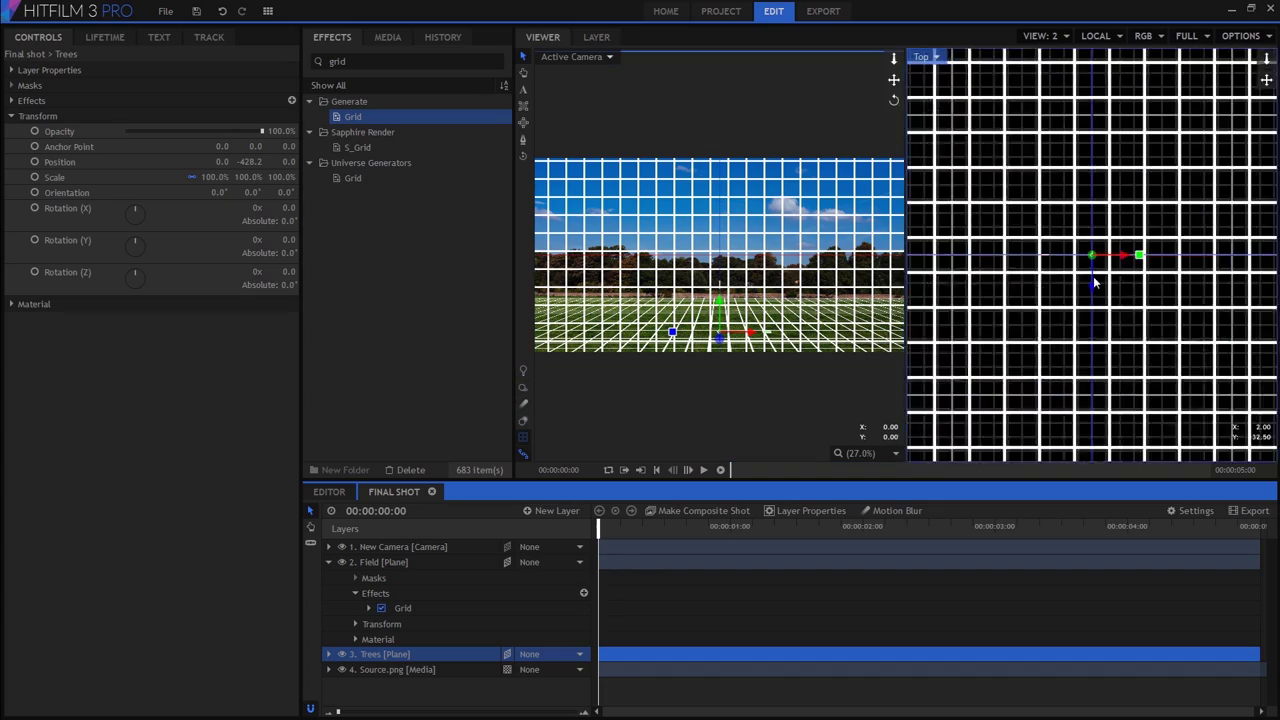
scroll(1092, 285, down, 4)
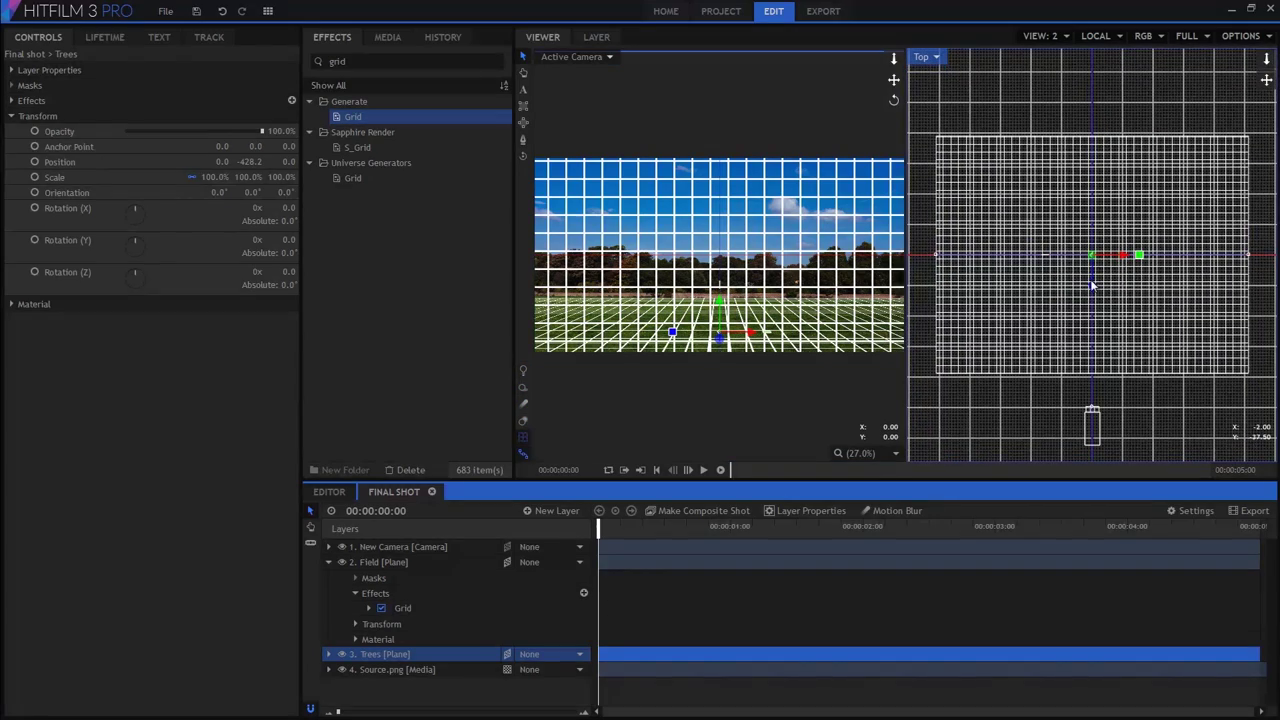
drag(1092, 290, 1088, 160)
Raise the Trees plane in Front view, then check it in a Perspective view
click(920, 57)
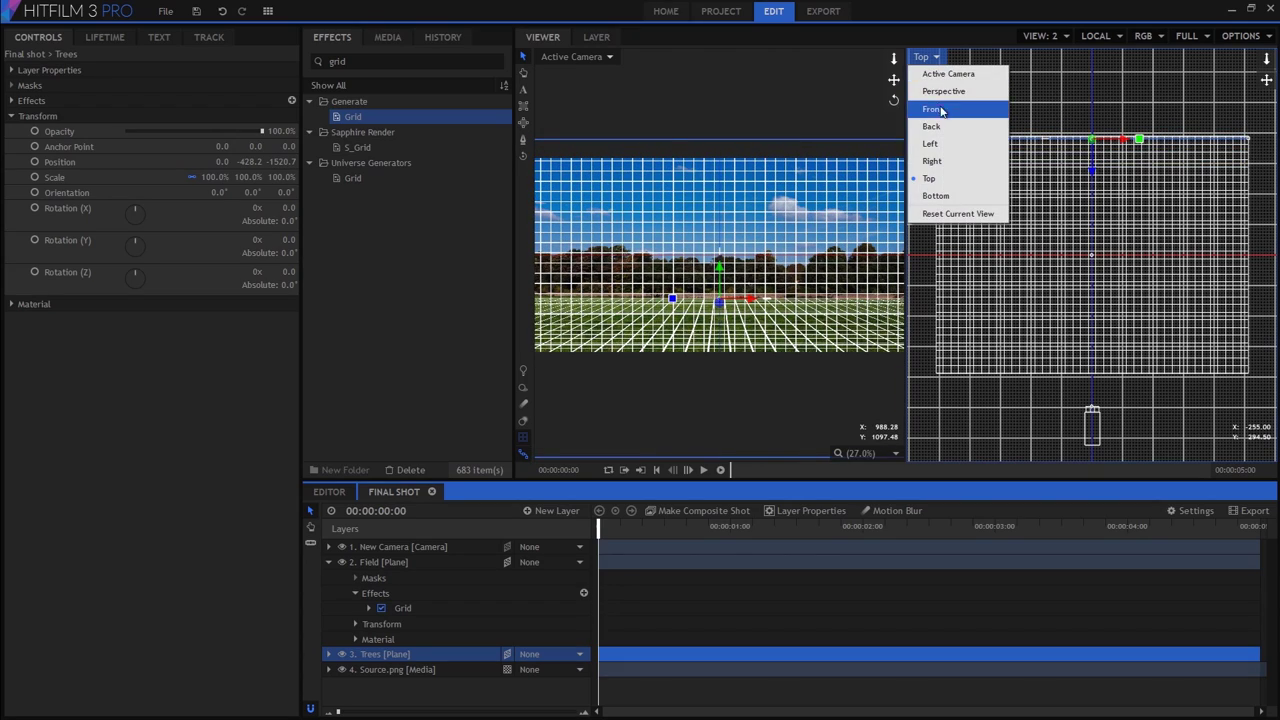
click(940, 112)
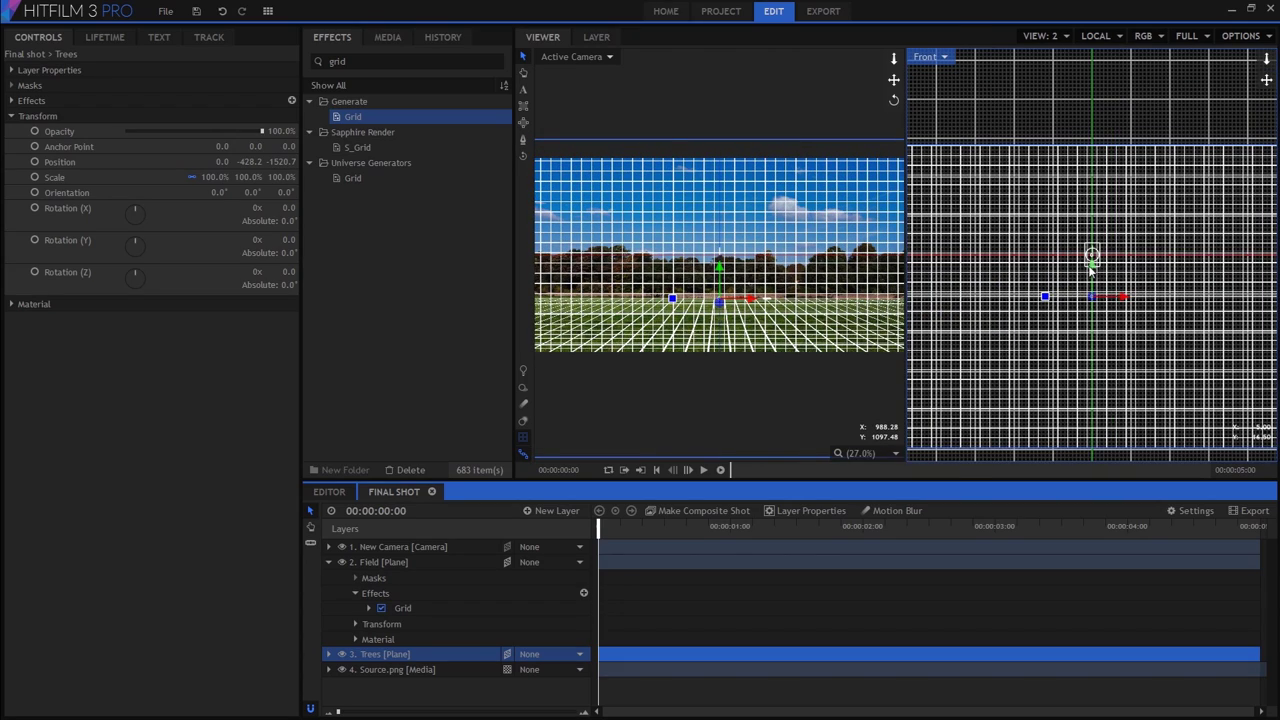
drag(1092, 275, 1068, 130)
click(950, 58)
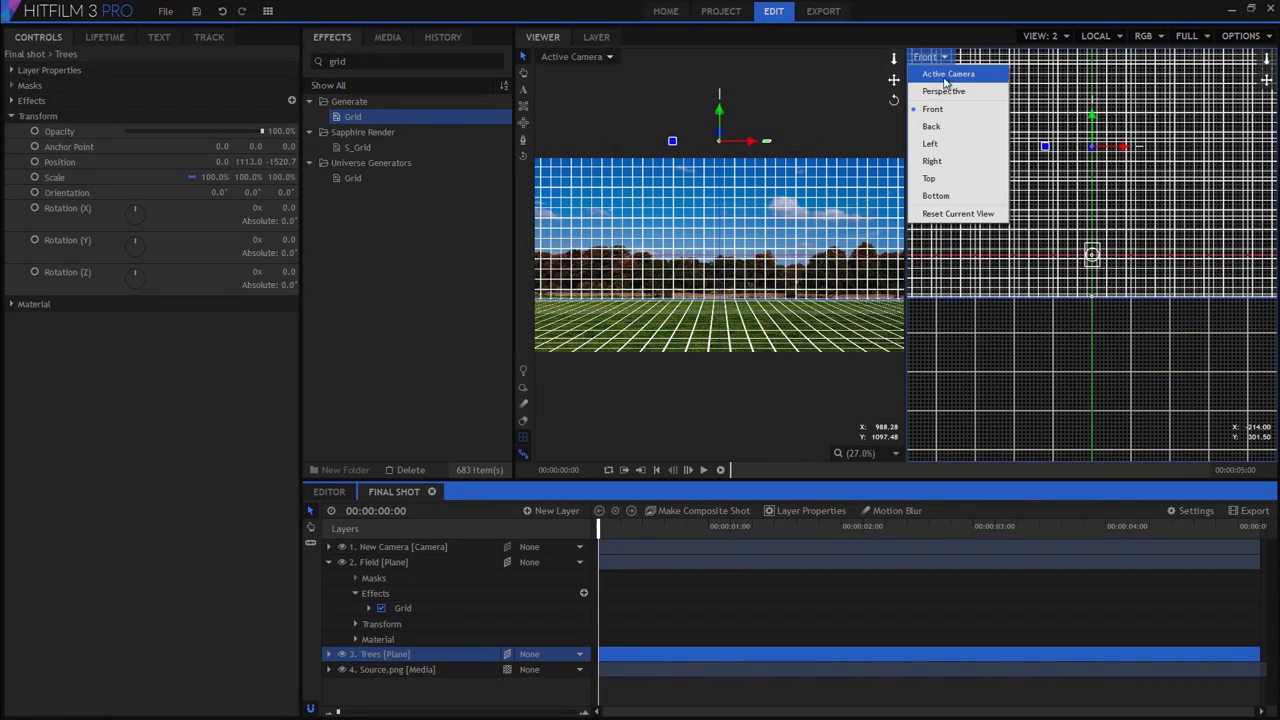
click(946, 95)
scroll(1112, 306, down, 5)
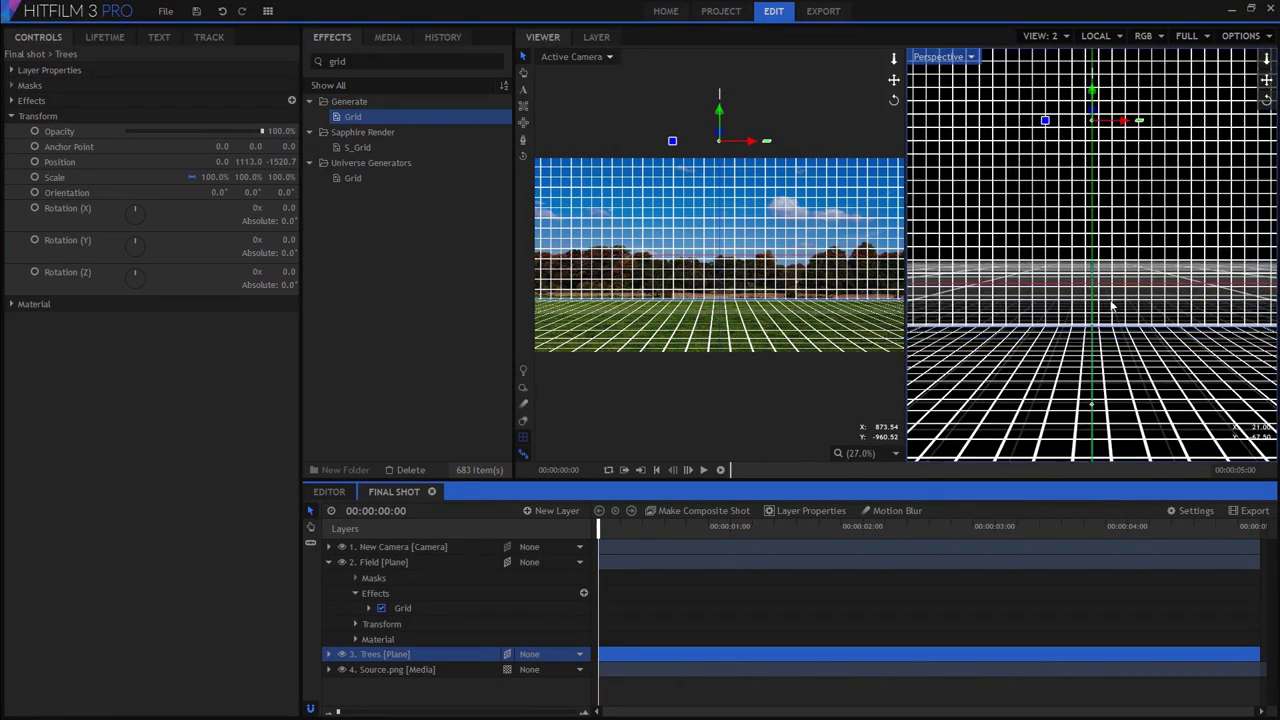
Dock the Effects panel below the Controls panel and drag the splitter left to widen the Viewer
drag(1266, 99, 604, 597)
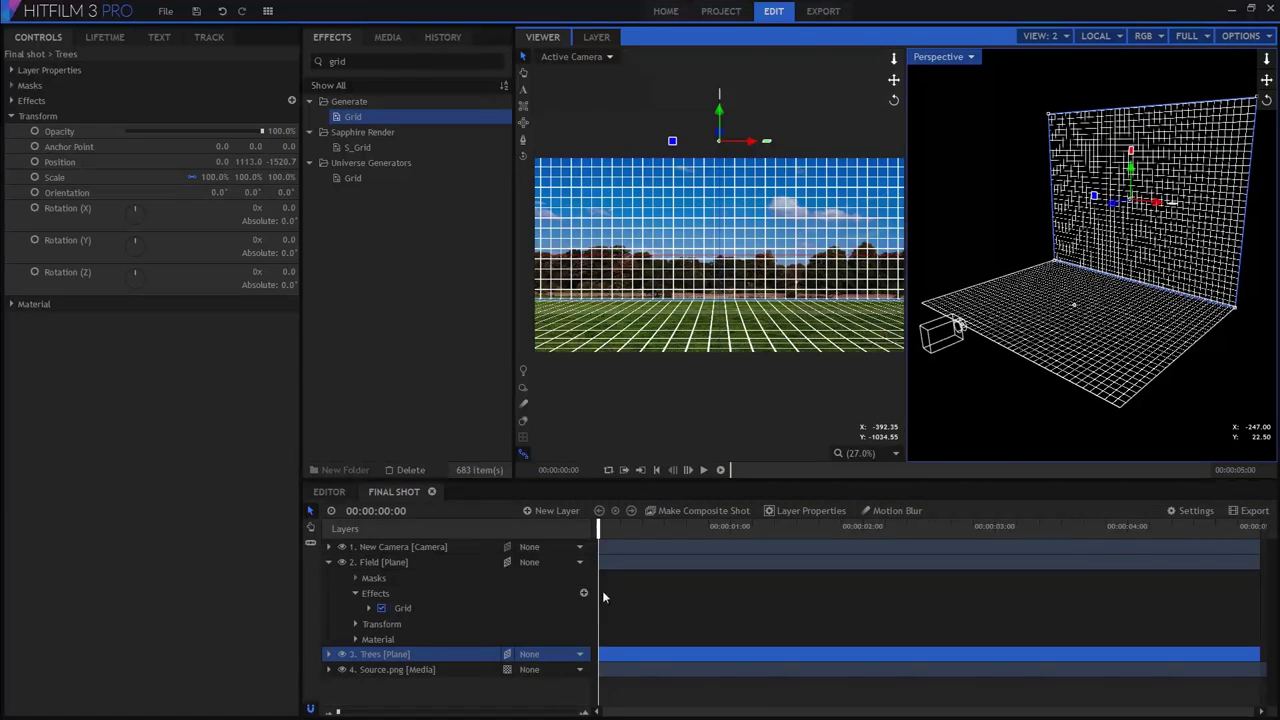
click(485, 37)
drag(490, 38, 152, 416)
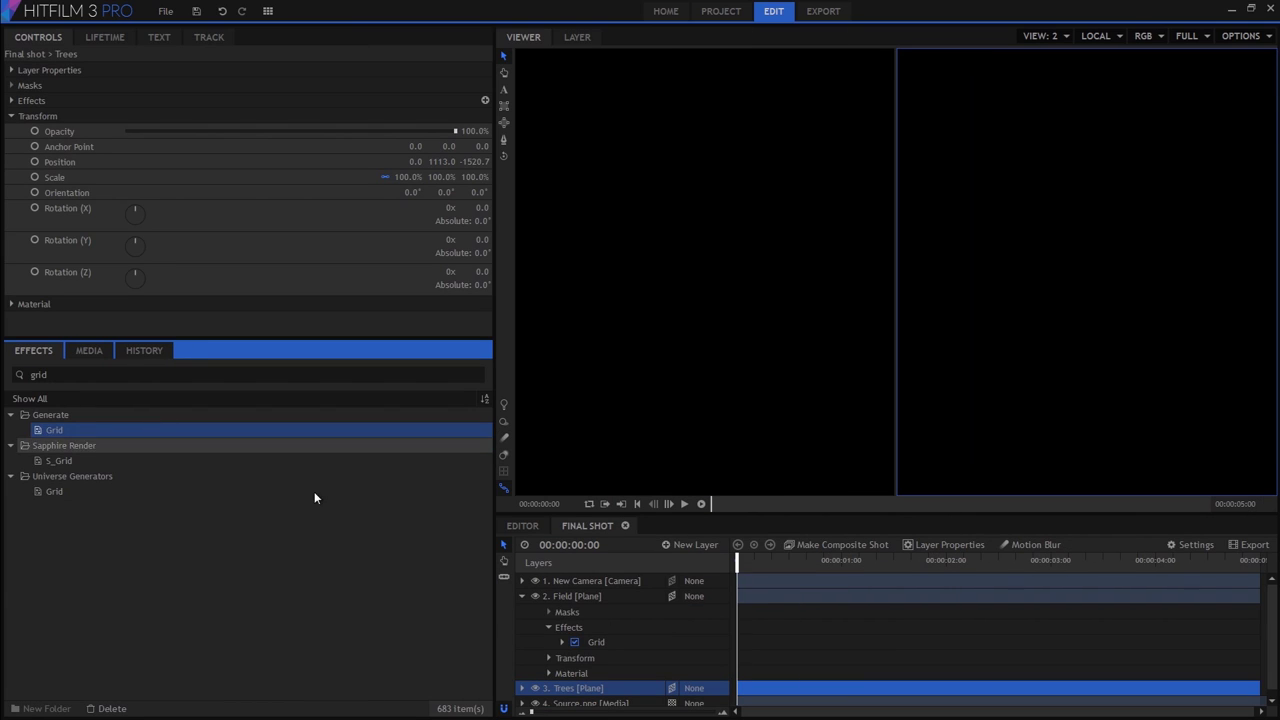
drag(494, 478, 296, 490)
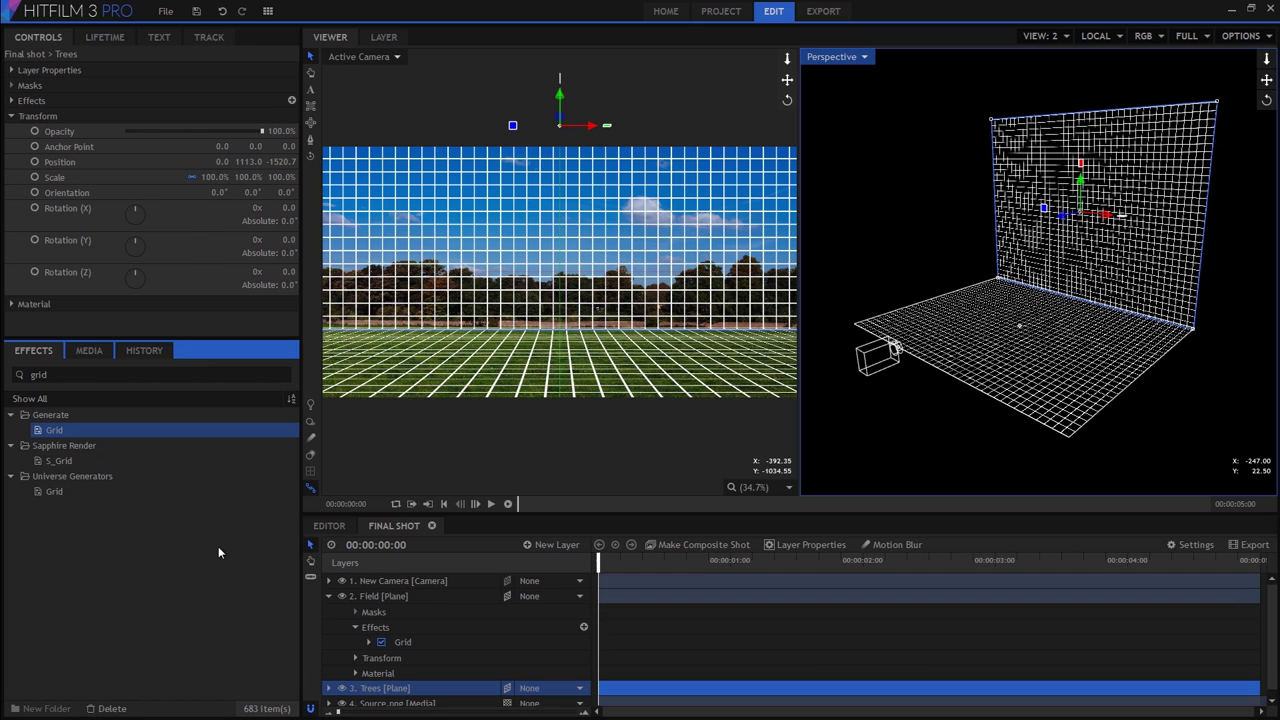
Search the effects for 'proj' and apply the Projector effect to the Field layer
click(90, 374)
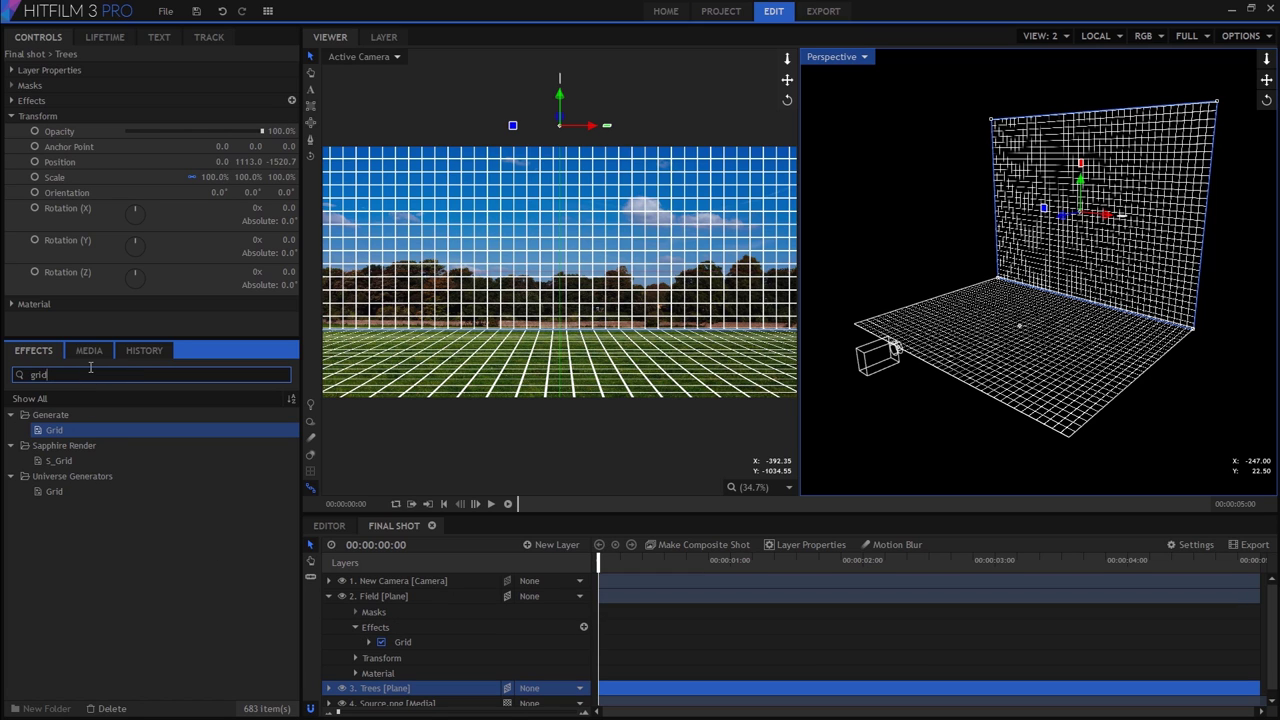
text(proj)
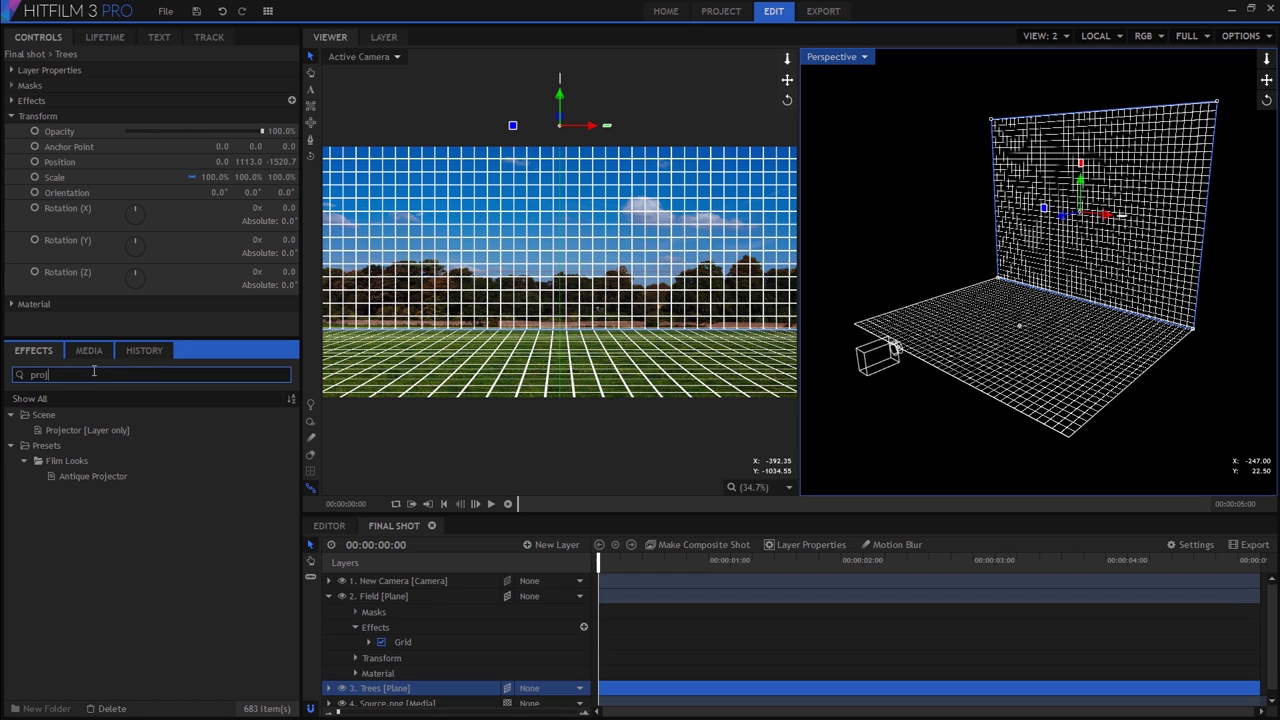
drag(69, 428, 408, 653)
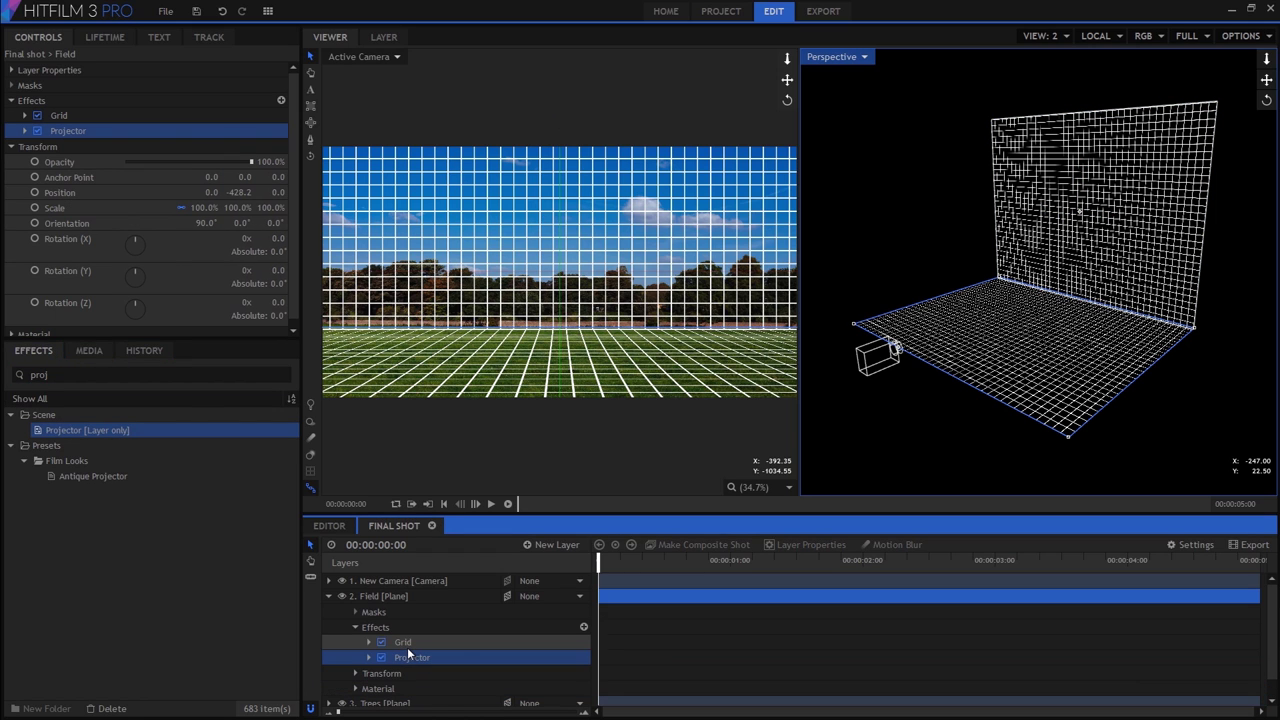
Turn off the Field plane's Grid and set Projection From to 4. Source.png
click(38, 116)
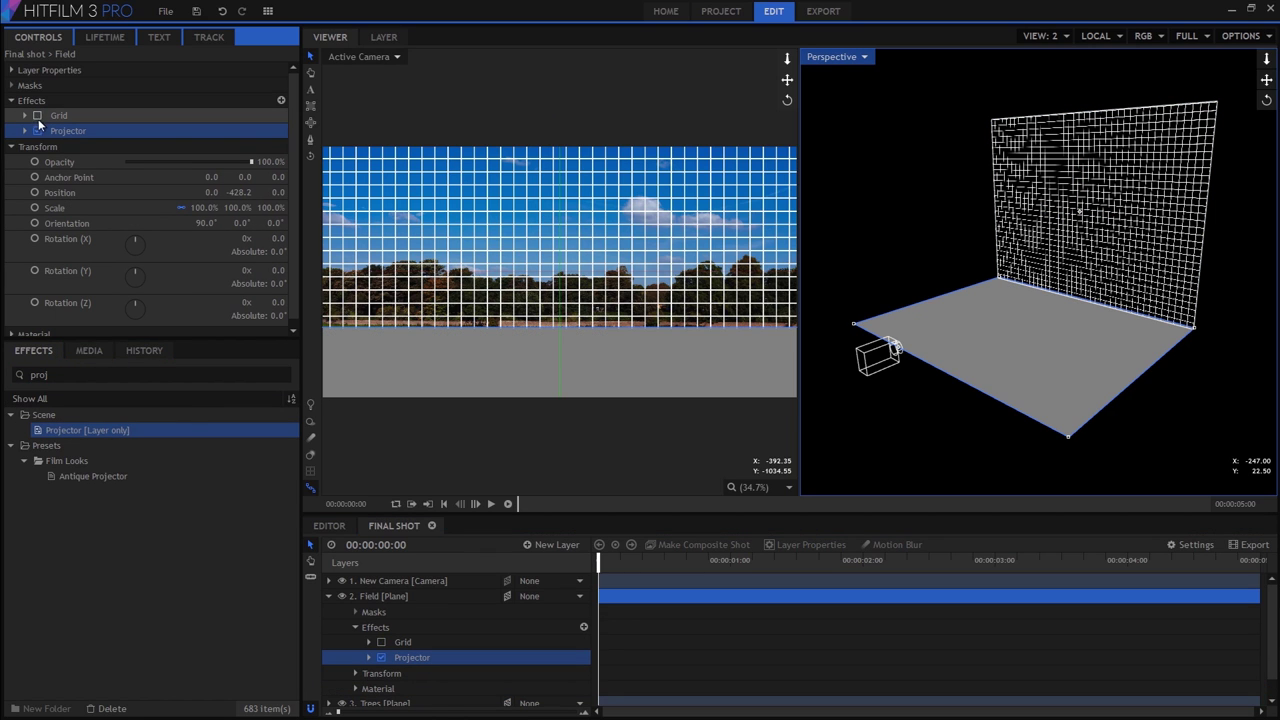
click(24, 131)
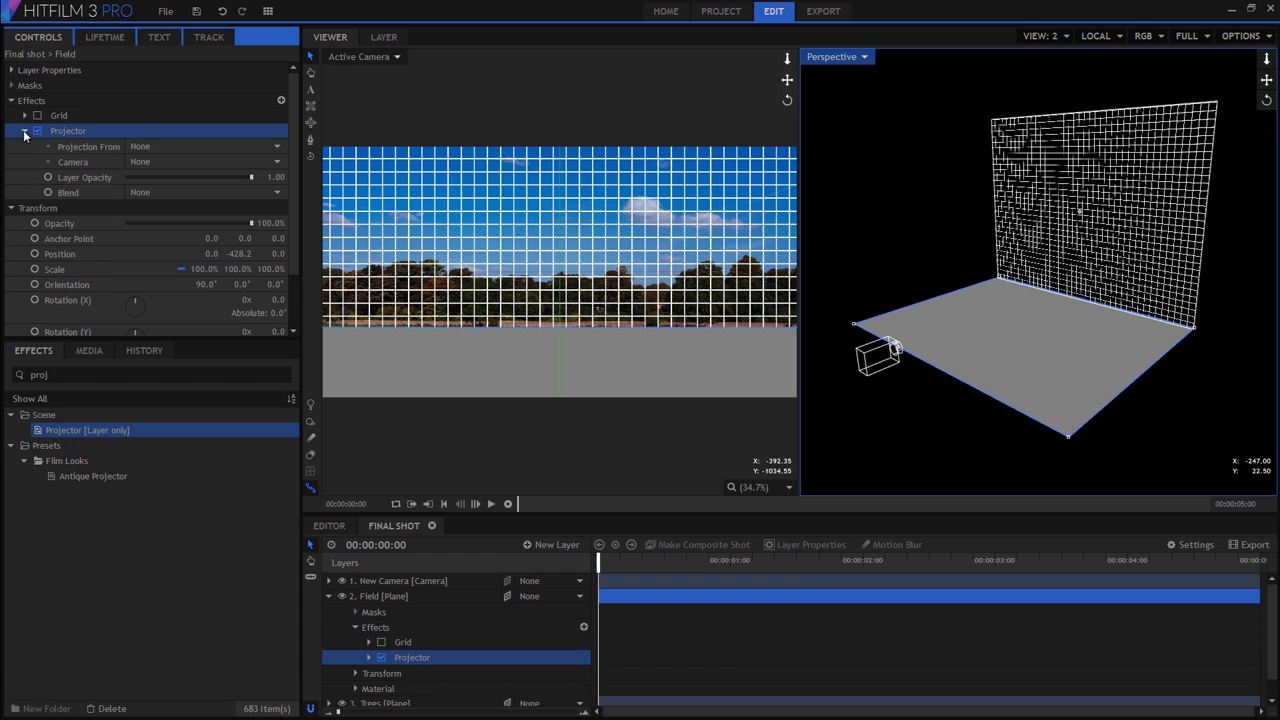
click(167, 146)
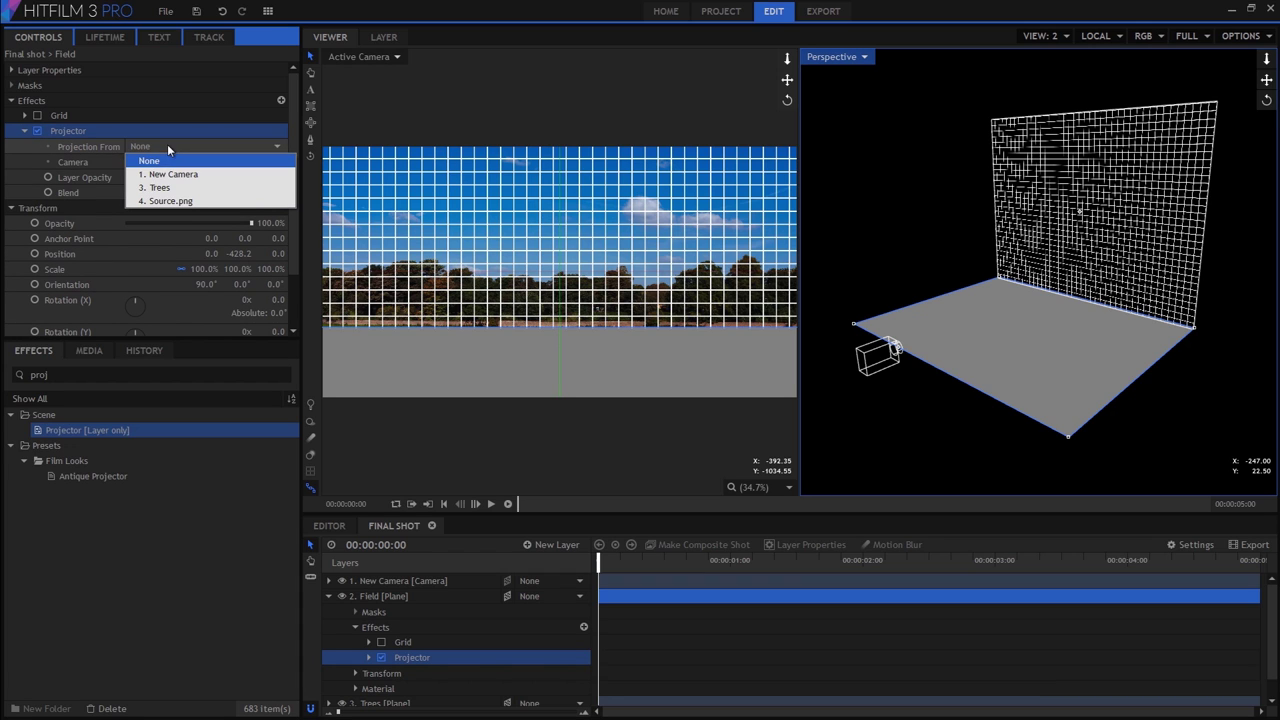
click(184, 202)
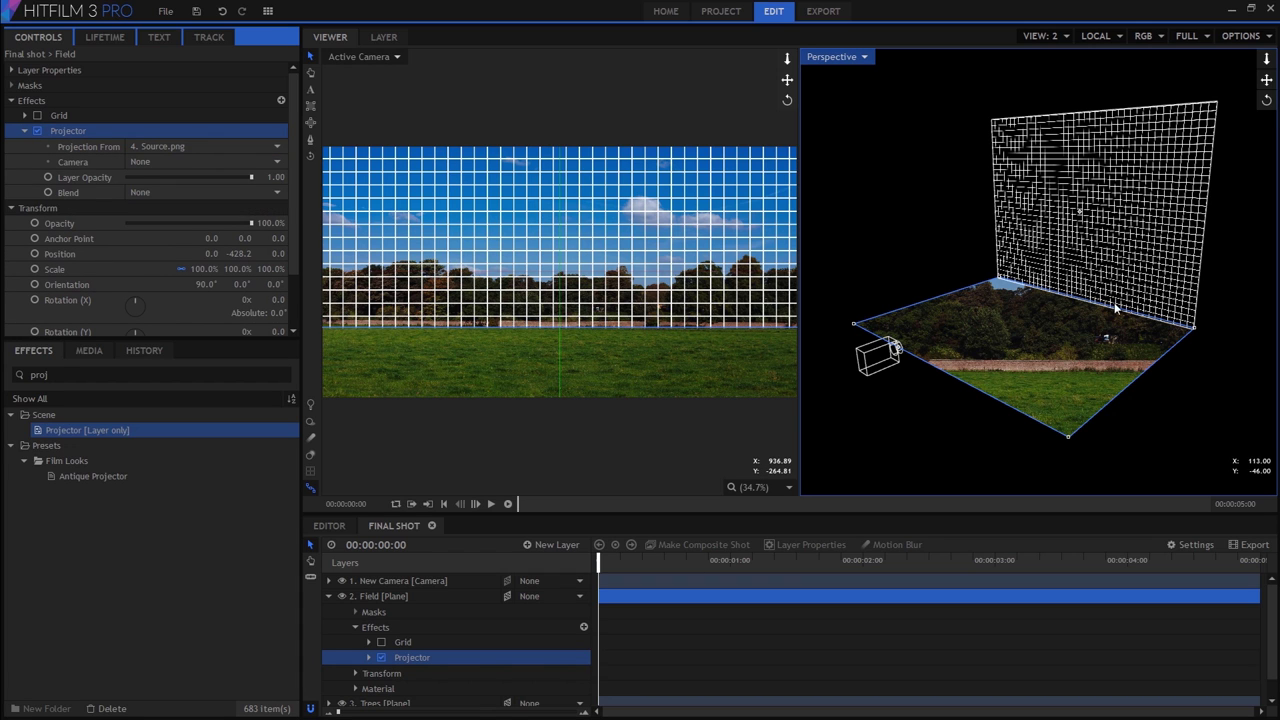
mouse_move(1077, 257)
mouse_down()
mouse_move(1180, 246)
mouse_move(1088, 257)
mouse_move(1089, 240)
mouse_move(1222, 242)
mouse_move(1120, 263)
mouse_move(1089, 251)
mouse_up()
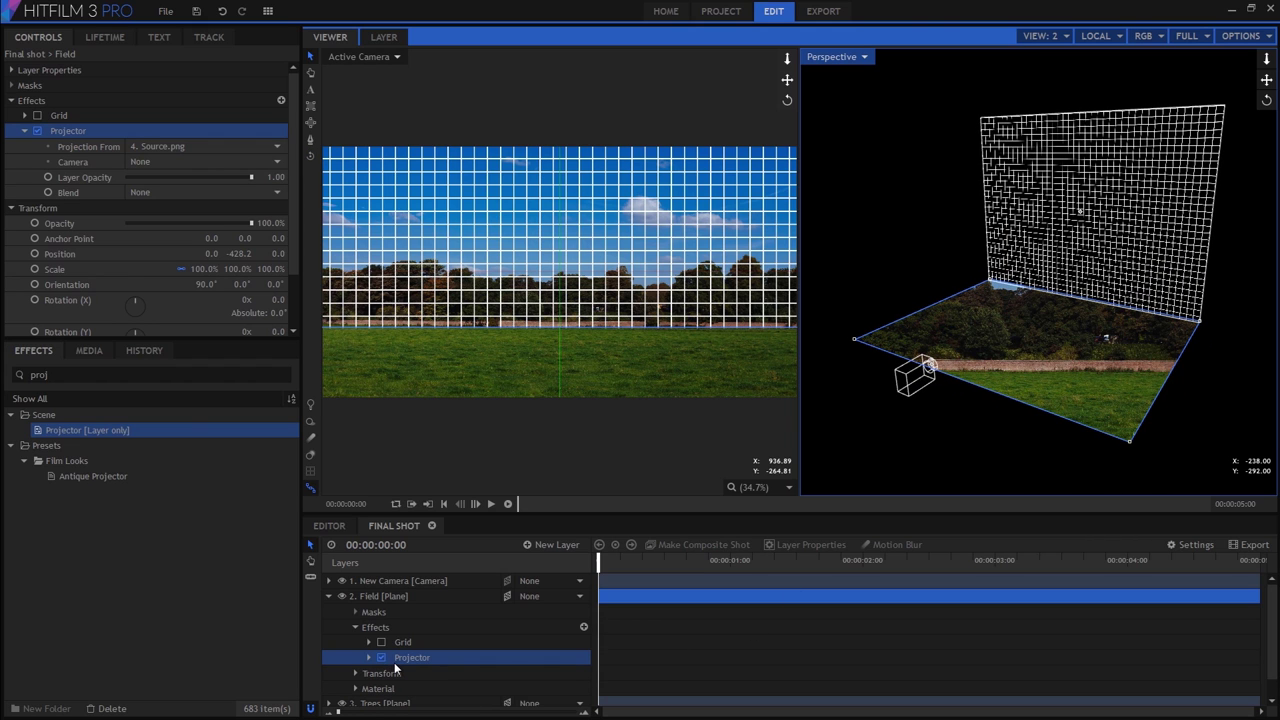
Rename the New Camera layer to 'Main'
click(329, 596)
click(386, 580)
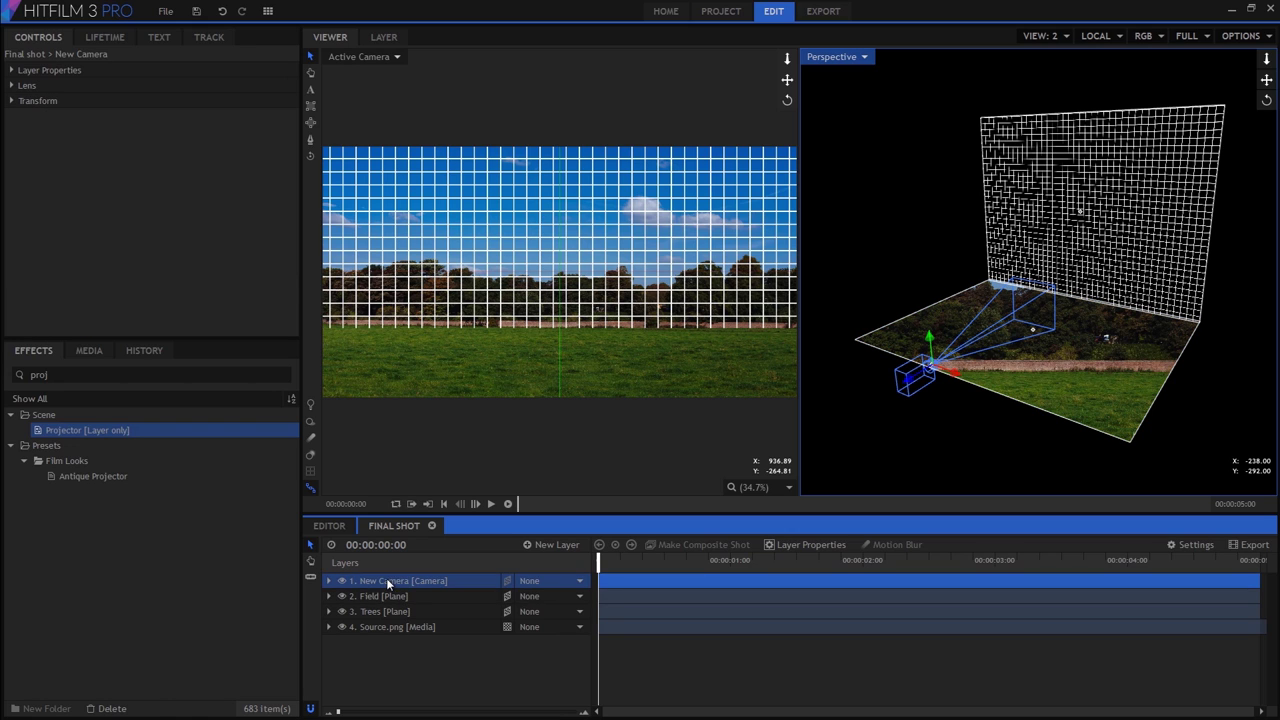
double_click(403, 580)
text(Main)
key(Return)
Duplicate the Main camera, name the copy 'Static', and move it below Trees
key(ctrl+d)
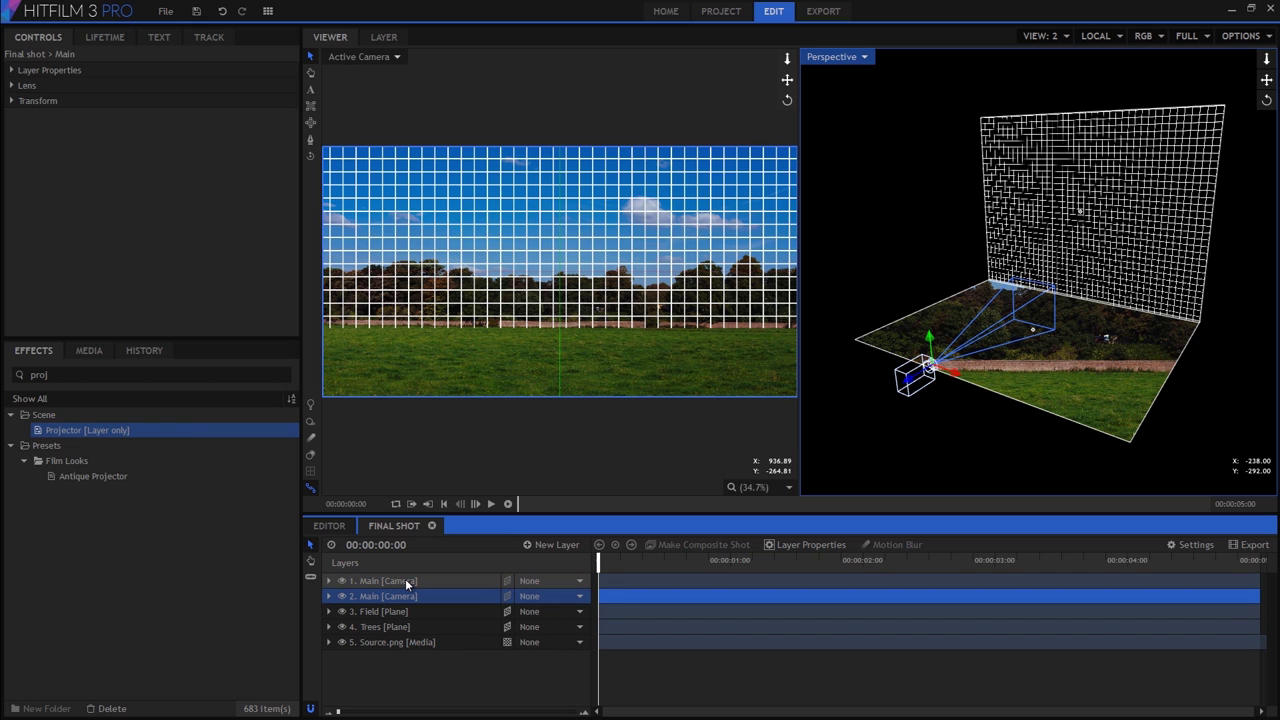
key(F2)
text(Static)
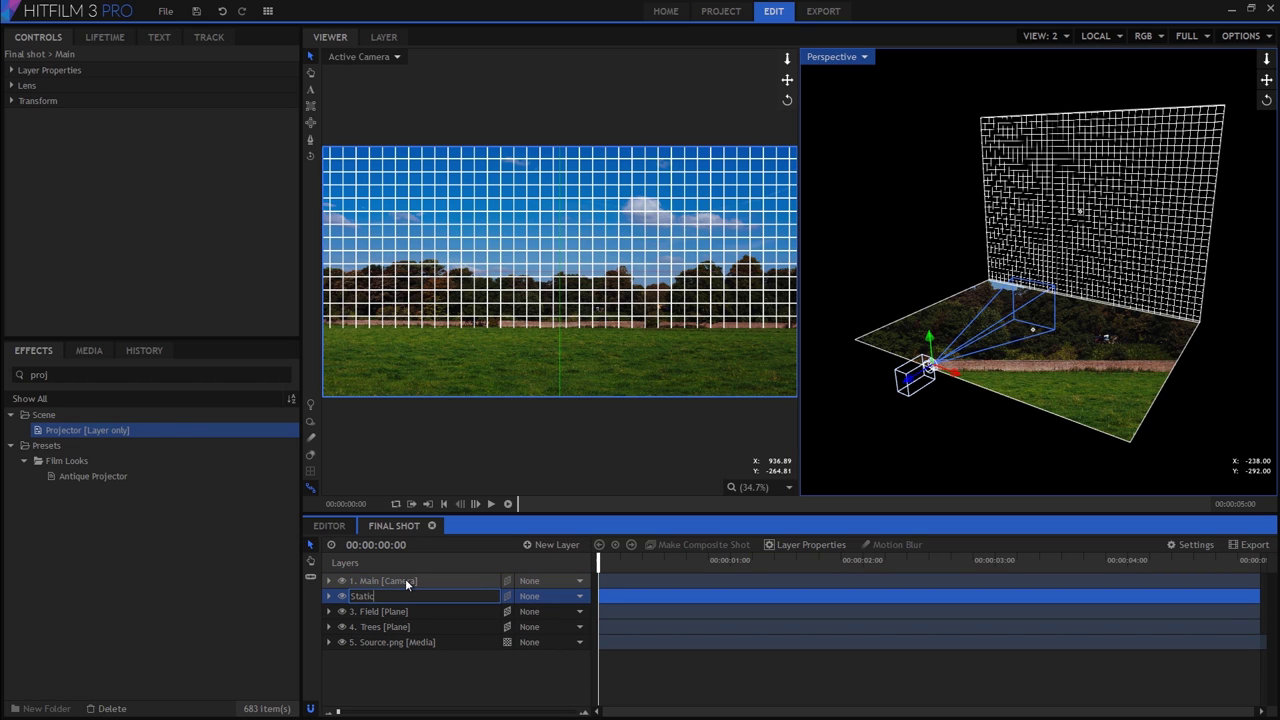
key(Return)
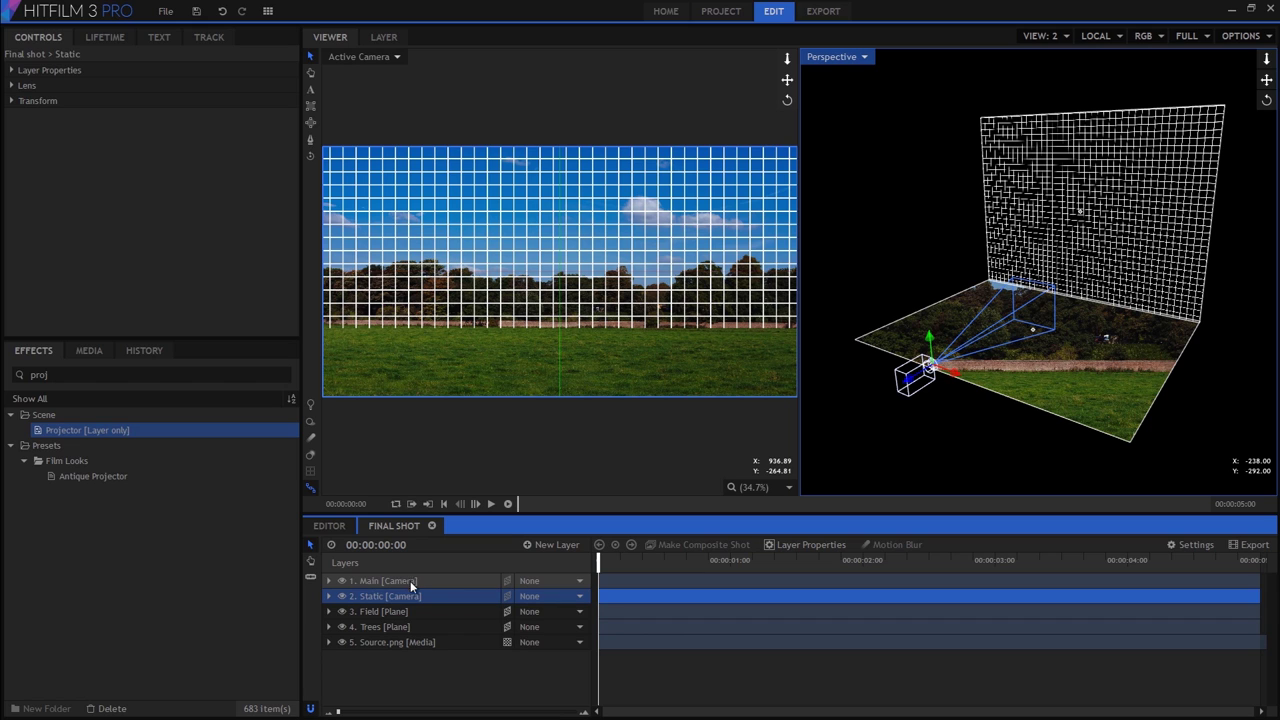
drag(405, 598, 395, 630)
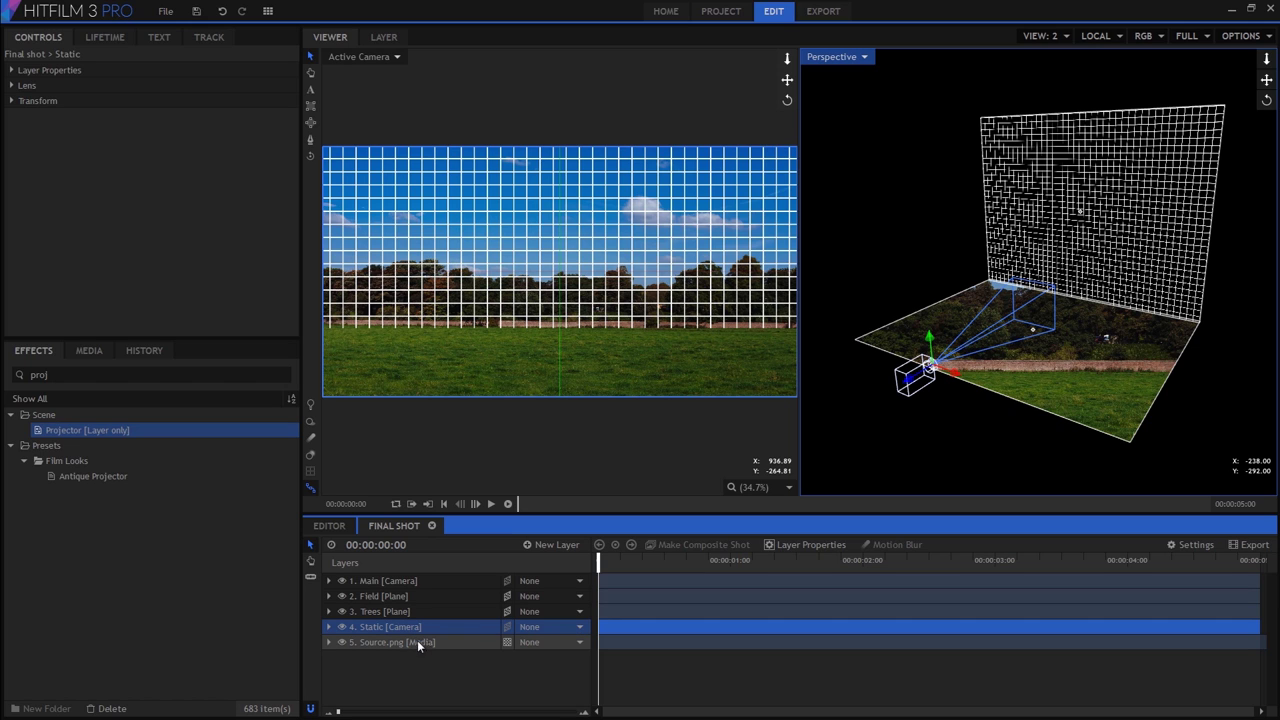
Set the Field layer's Projector Camera to 4. Static
click(392, 599)
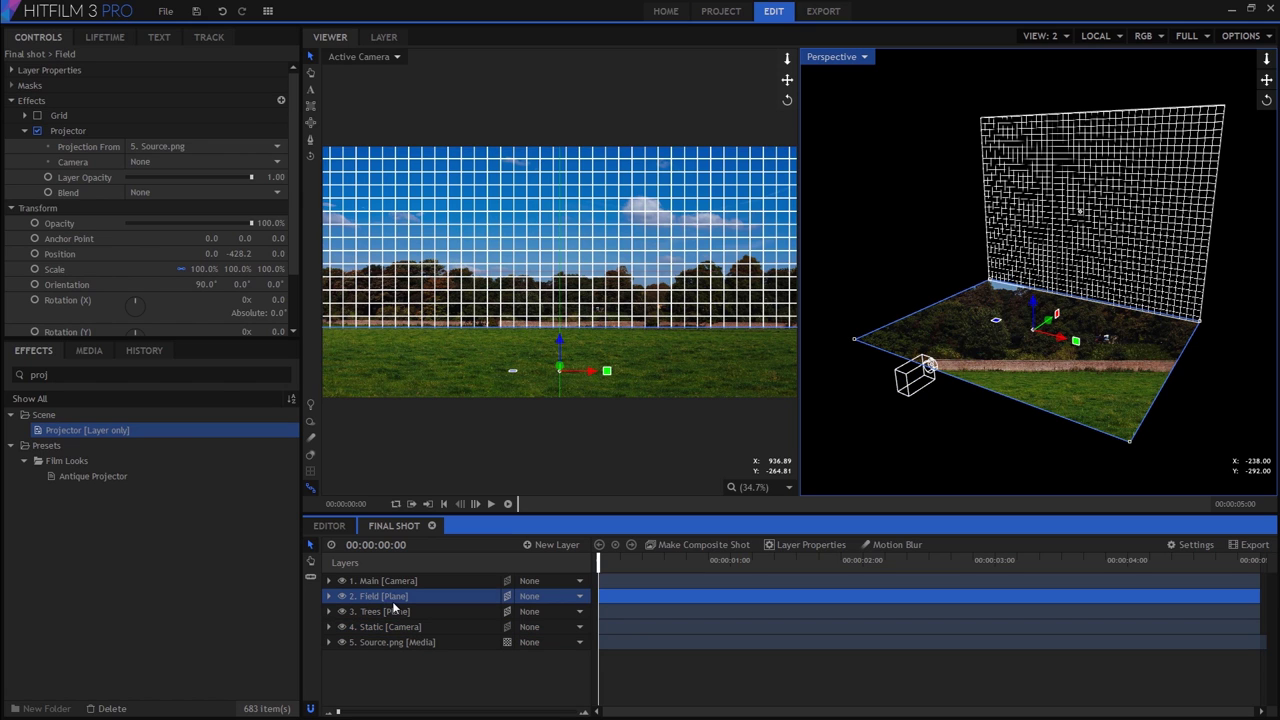
click(159, 161)
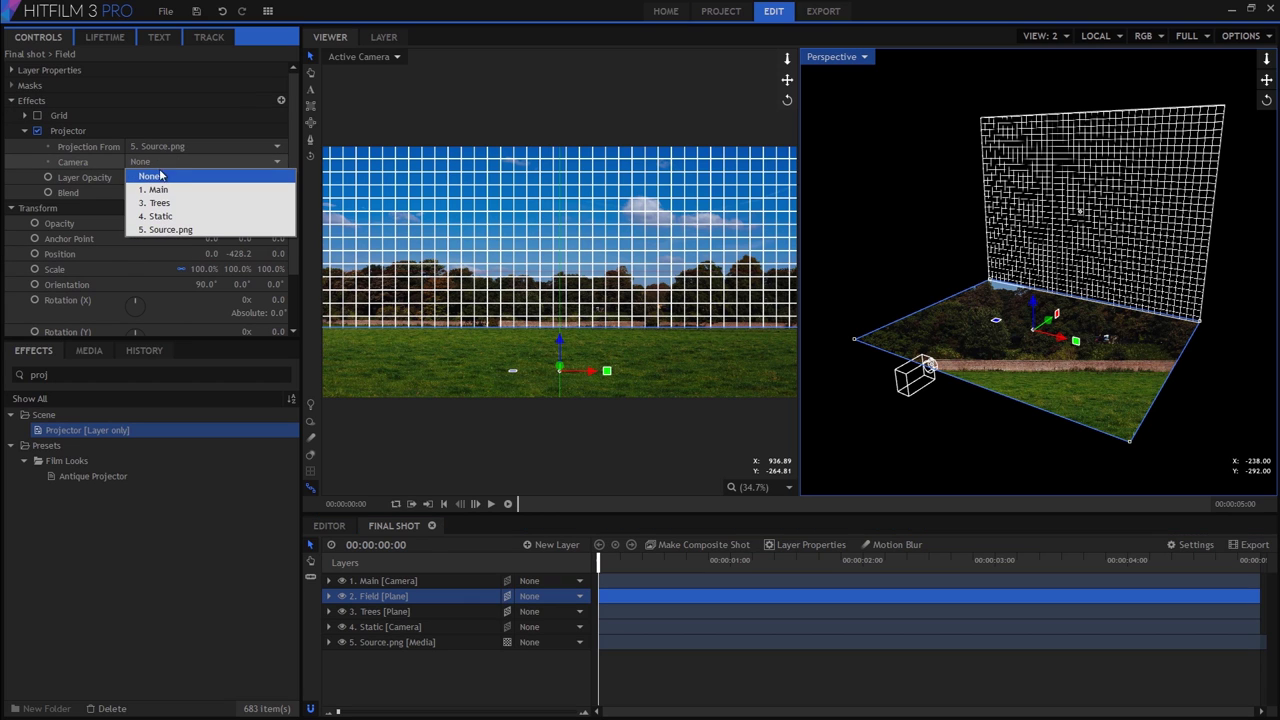
click(216, 217)
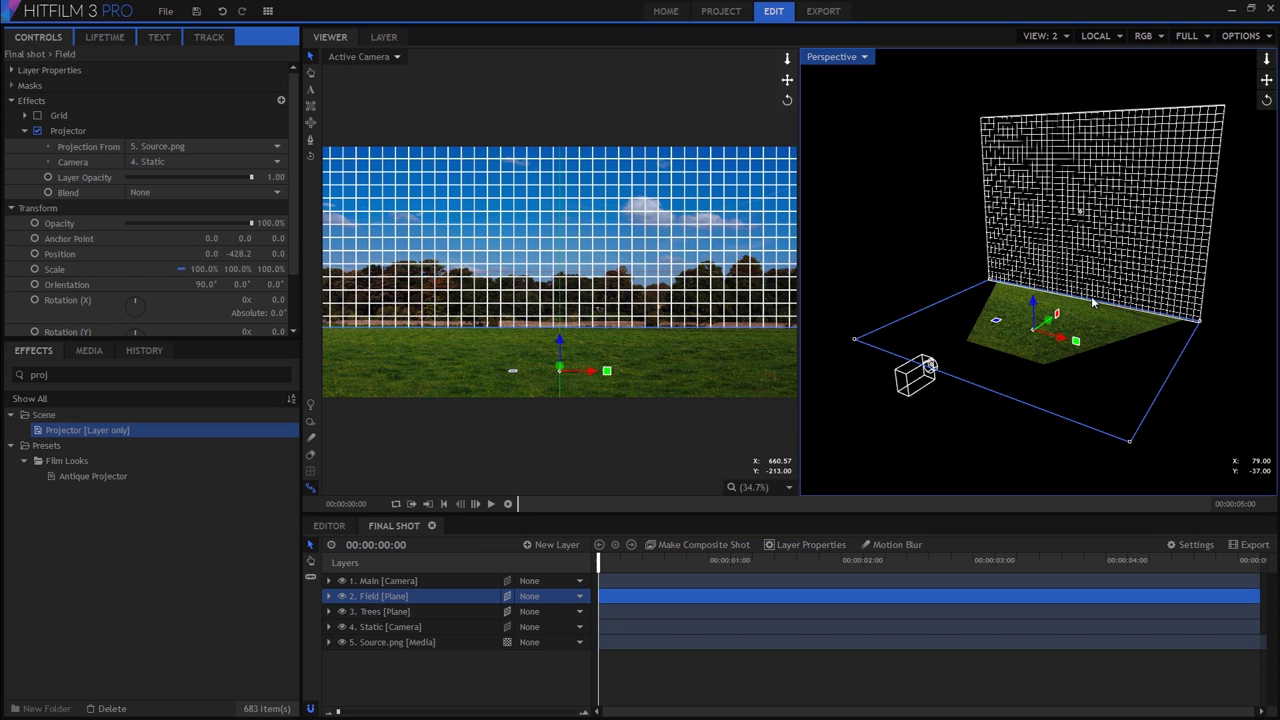
mouse_move(1077, 321)
mouse_down()
mouse_move(1130, 324)
mouse_move(1068, 312)
mouse_move(1110, 318)
mouse_move(1083, 314)
mouse_up()
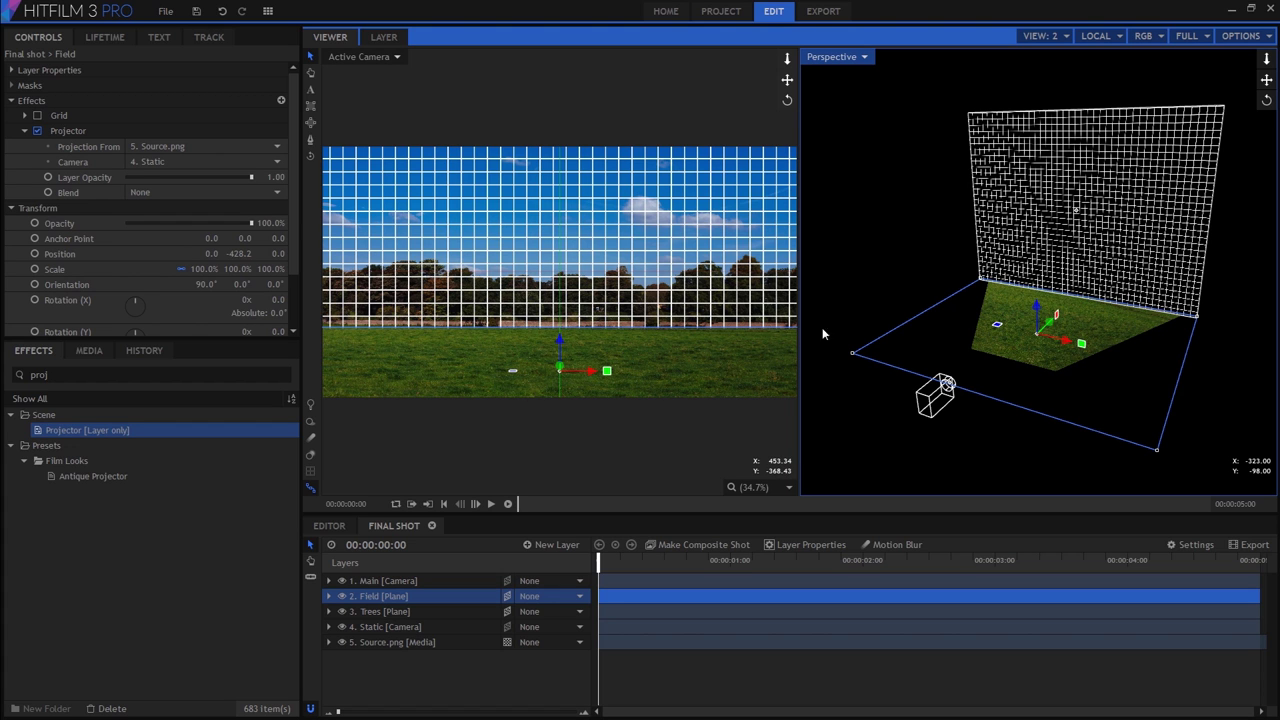
Orbit the Perspective view and check Source.png's 2D/3D setting without changing it
drag(1040, 327, 1020, 332)
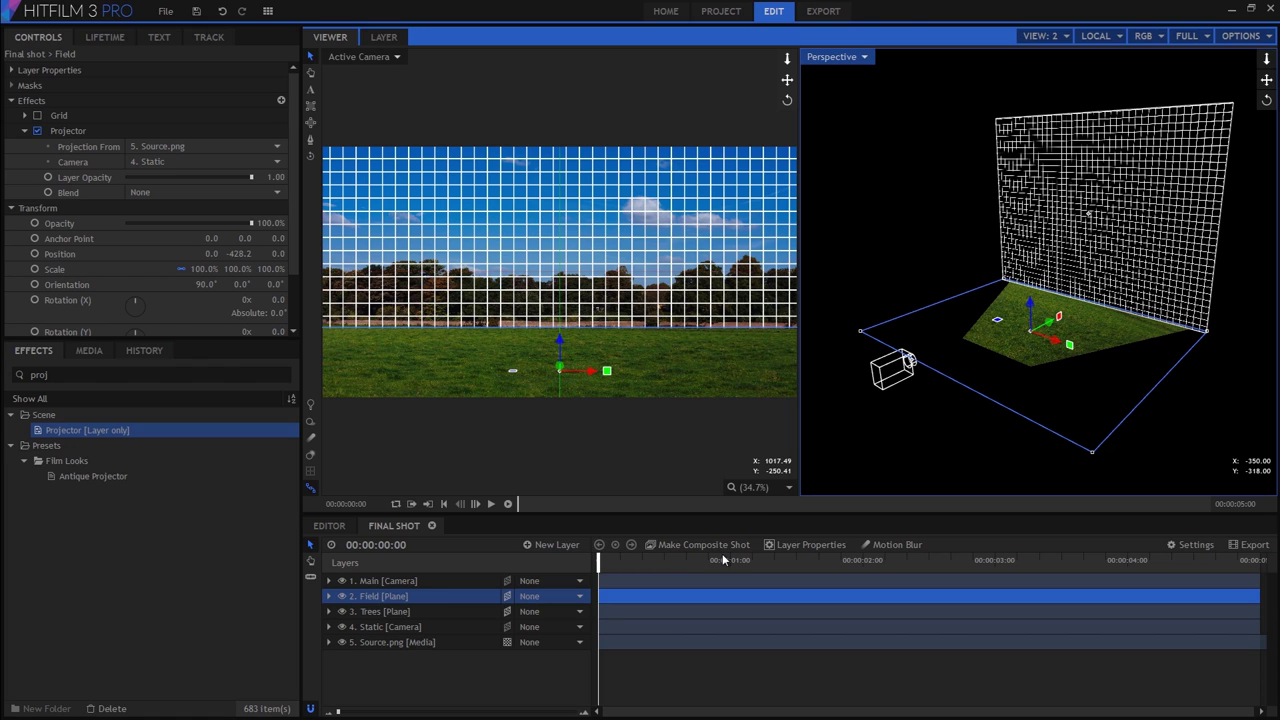
click(505, 643)
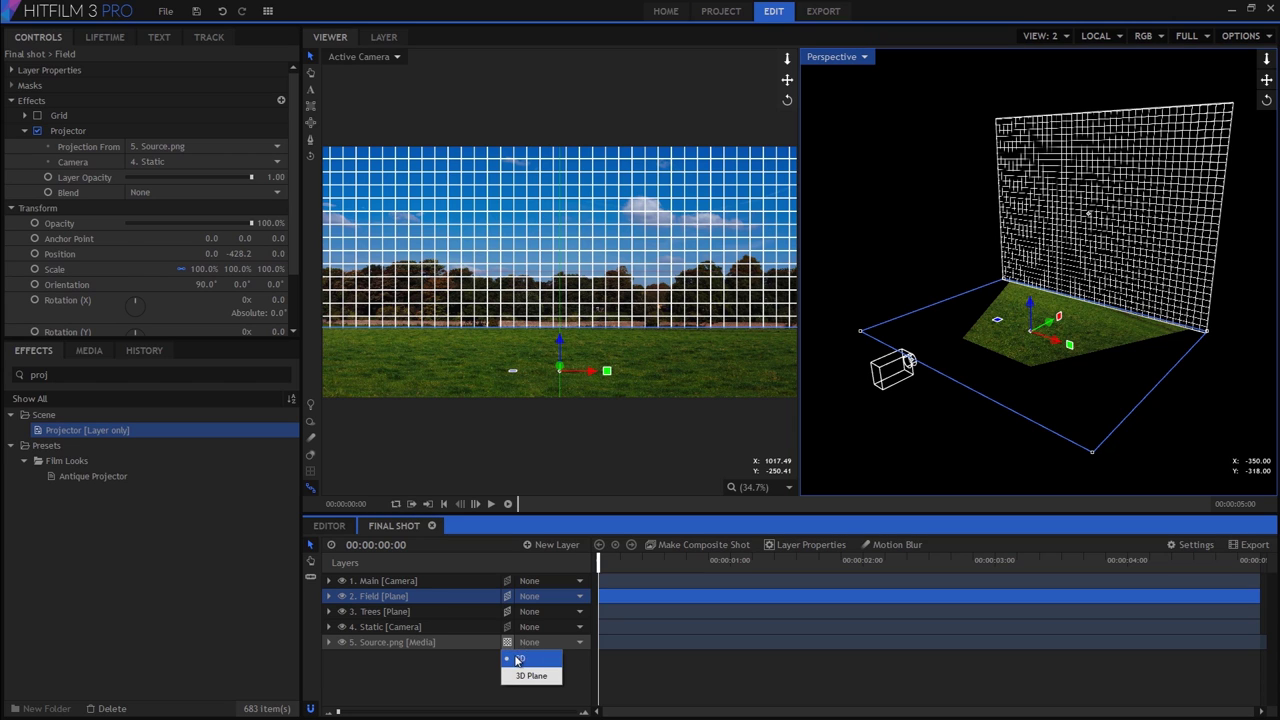
click(482, 661)
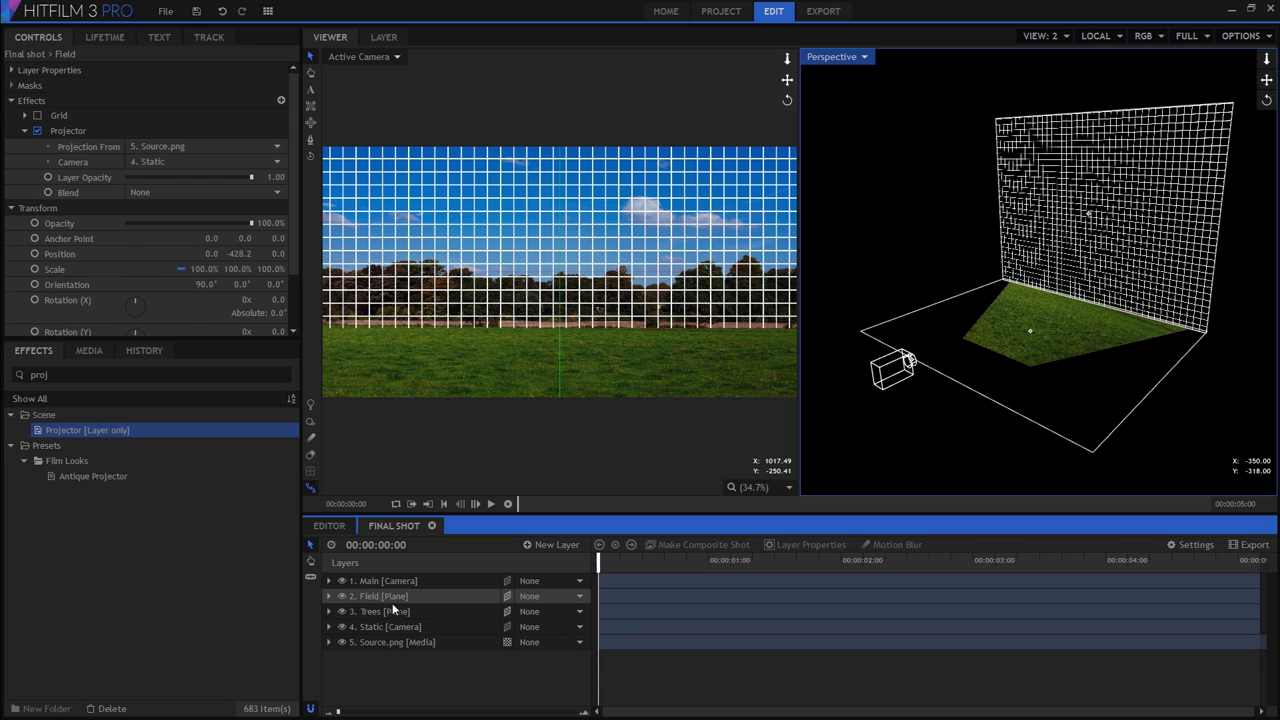
Uncheck the Grid on the Trees layer so its projected sky and treeline show
click(66, 132)
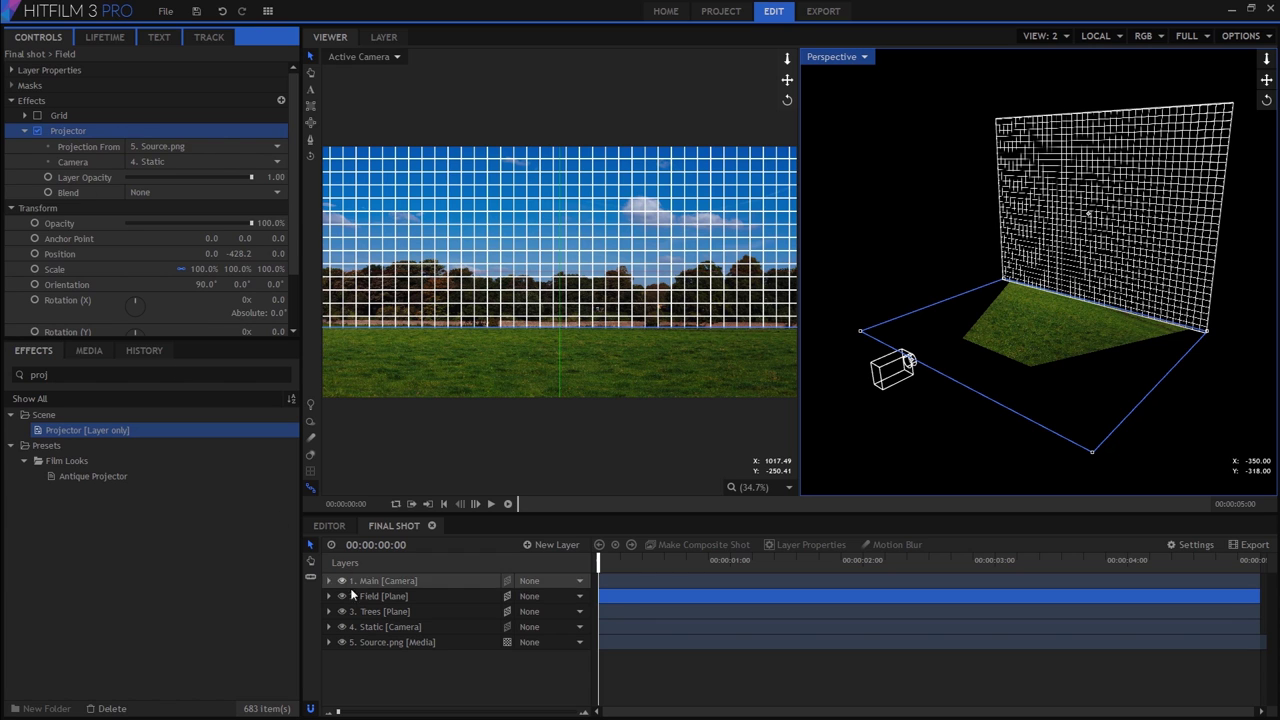
click(387, 612)
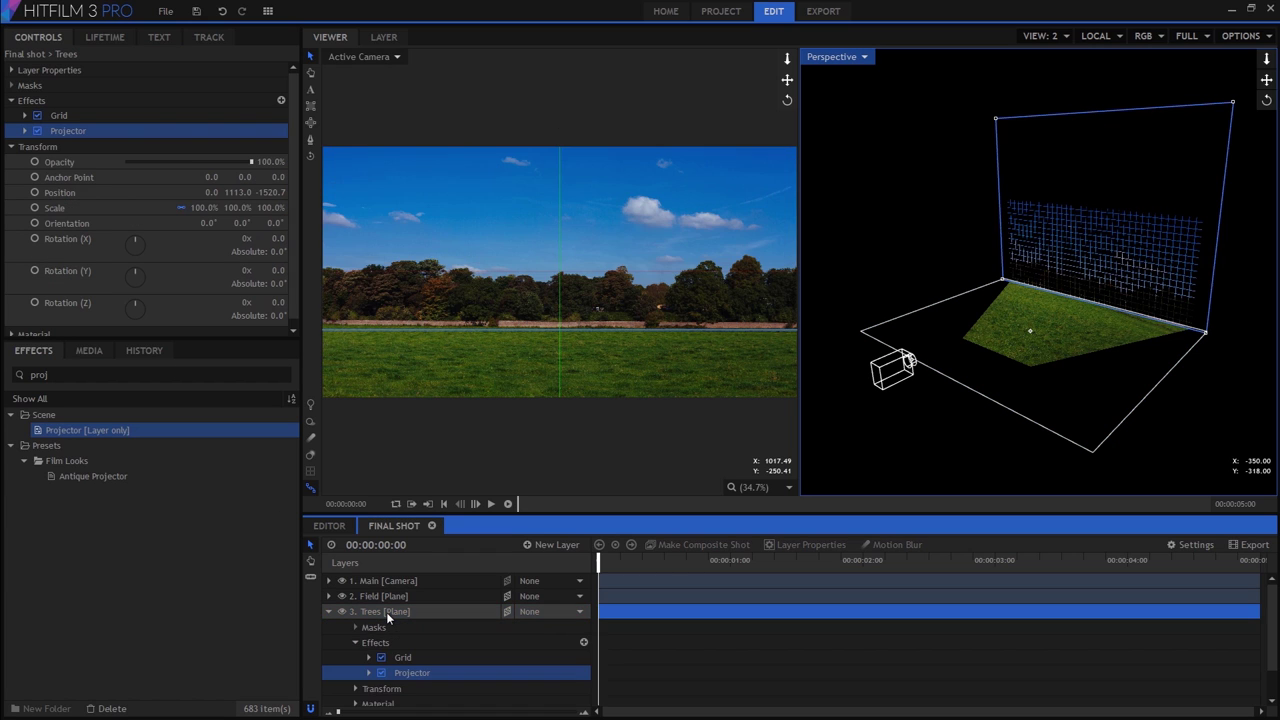
click(38, 116)
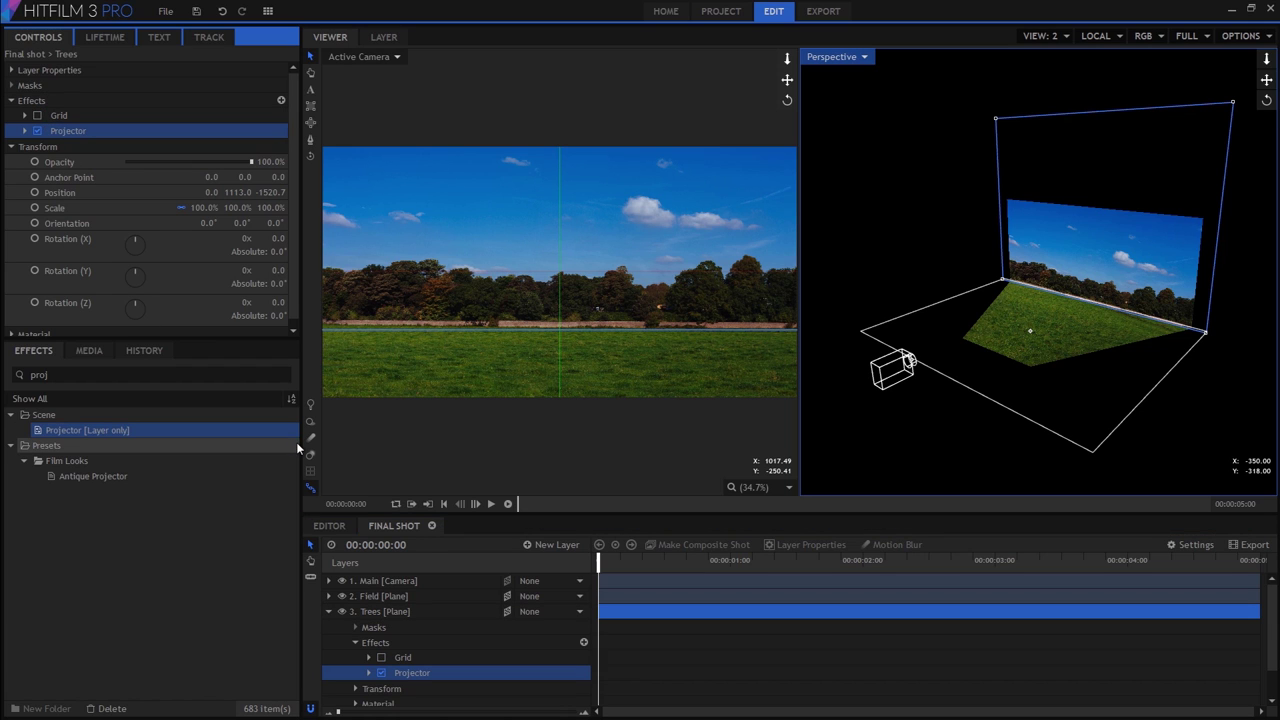
click(388, 474)
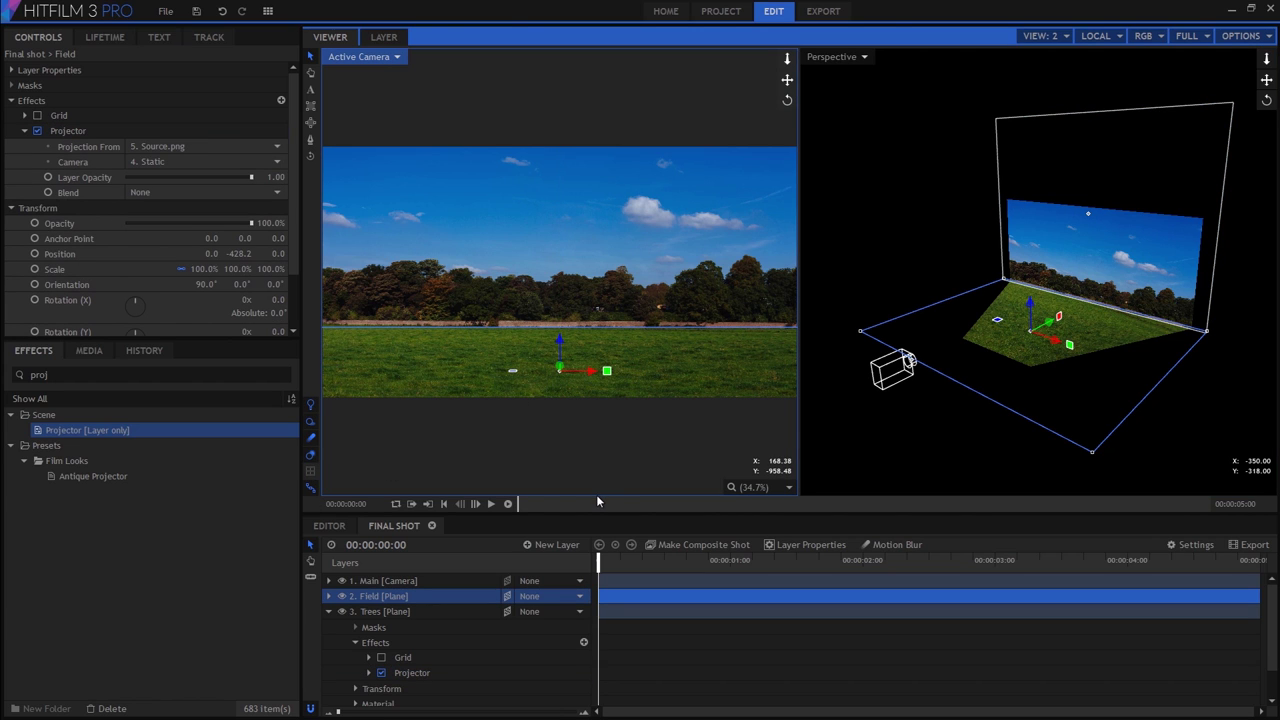
Pan the active camera slightly with the viewer's pan-camera tool, then select the Main camera layer
click(702, 655)
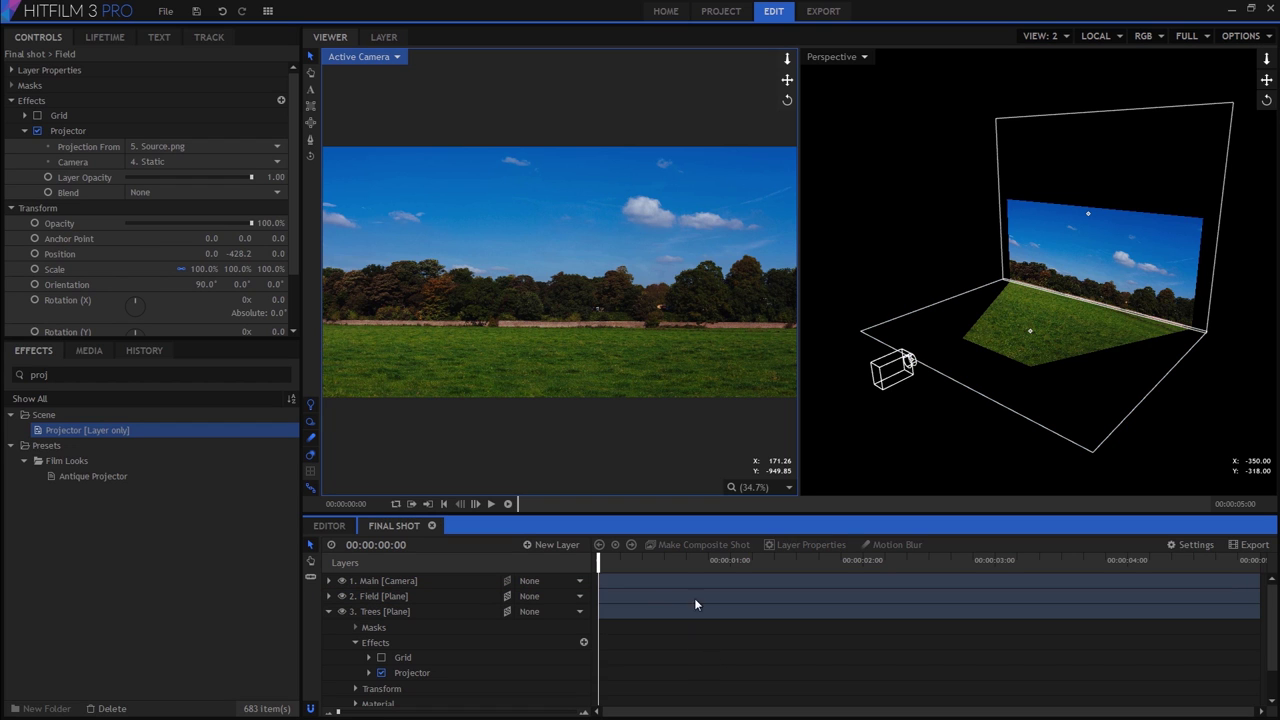
mouse_move(1086, 302)
mouse_down()
mouse_move(1032, 302)
mouse_move(1262, 290)
mouse_move(975, 322)
mouse_move(1084, 295)
mouse_up()
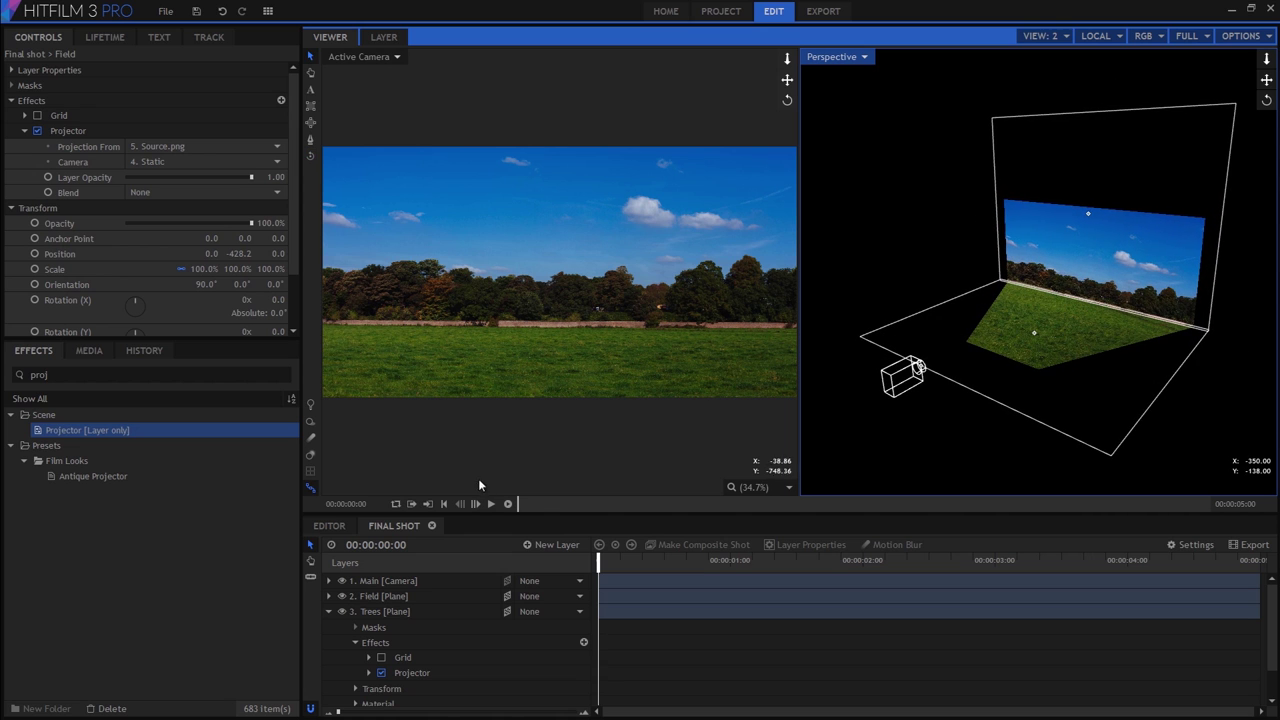
click(787, 57)
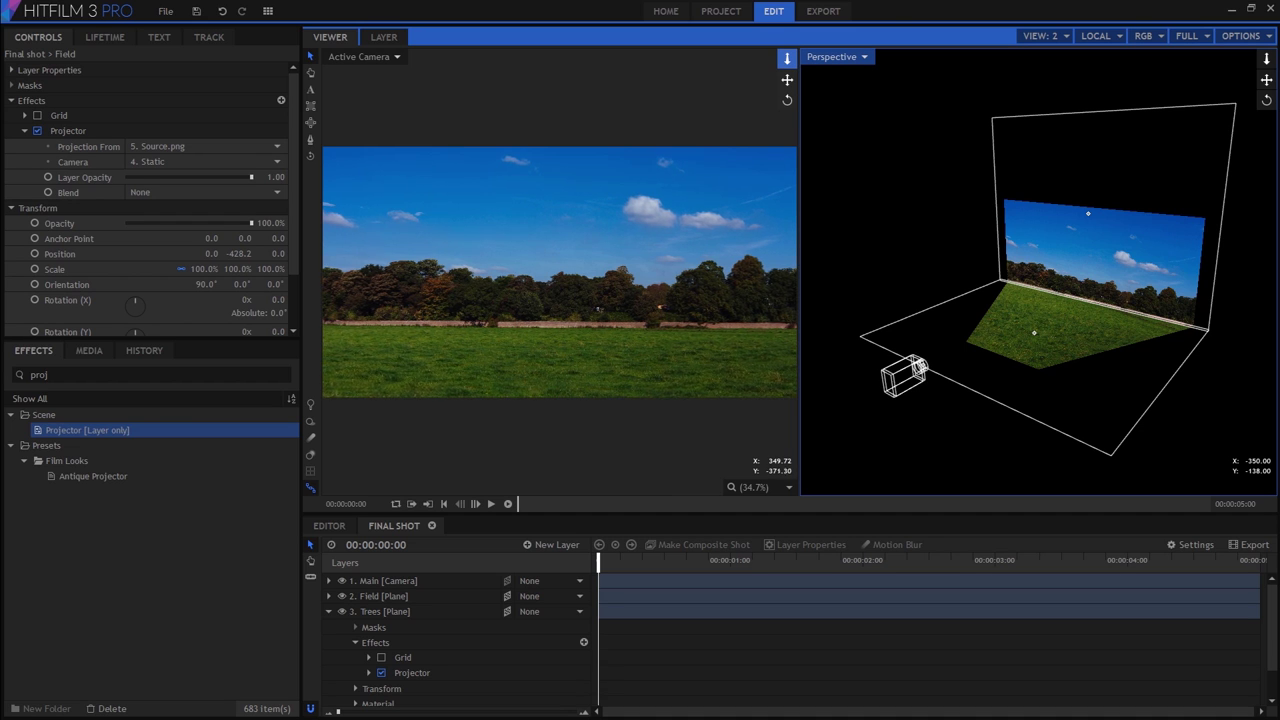
mouse_move(918, 367)
mouse_down()
mouse_move(948, 352)
mouse_move(911, 372)
mouse_move(937, 358)
mouse_up()
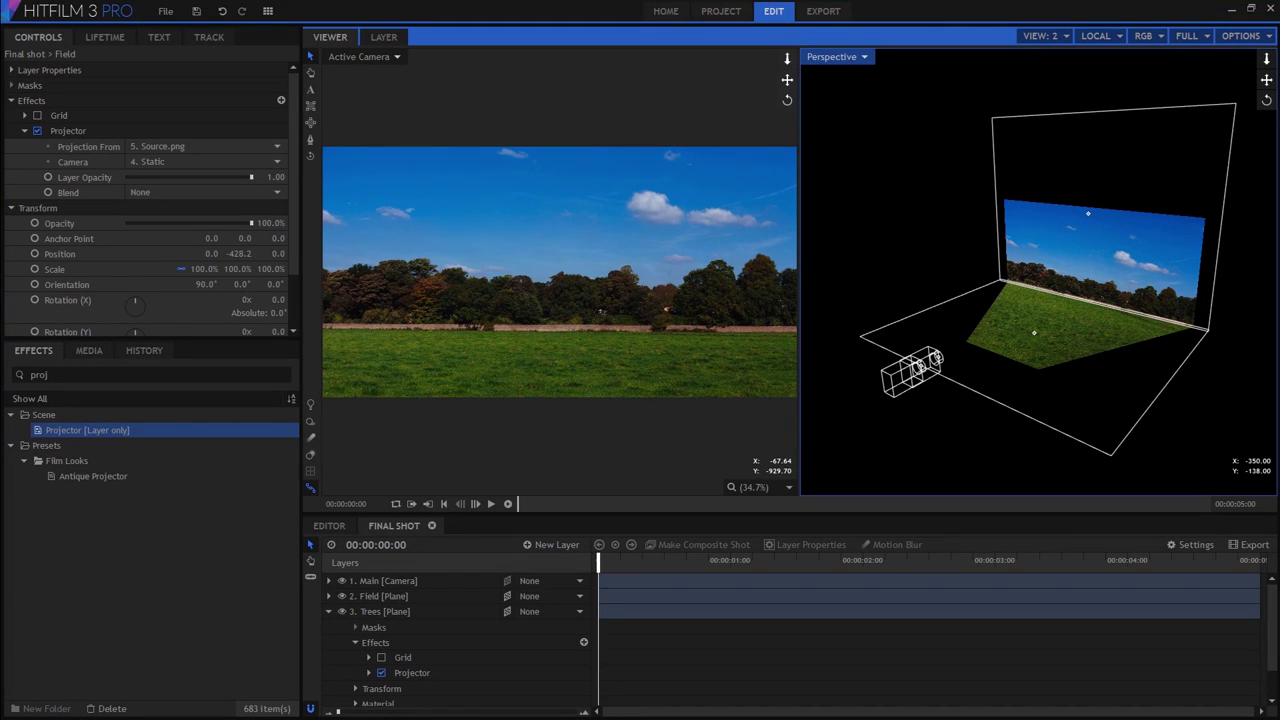
click(329, 611)
click(390, 580)
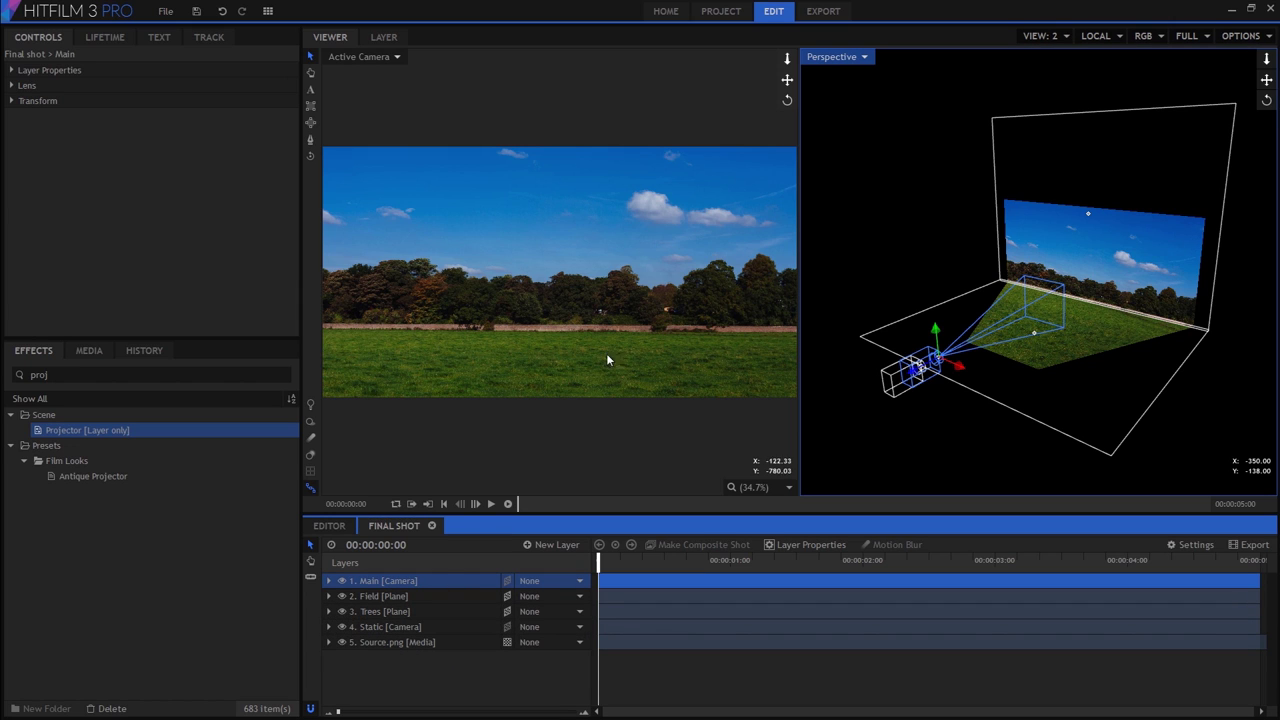
Hide the Source.png layer and push the Main camera forward with the pan and dolly tools
drag(560, 272, 528, 312)
click(341, 642)
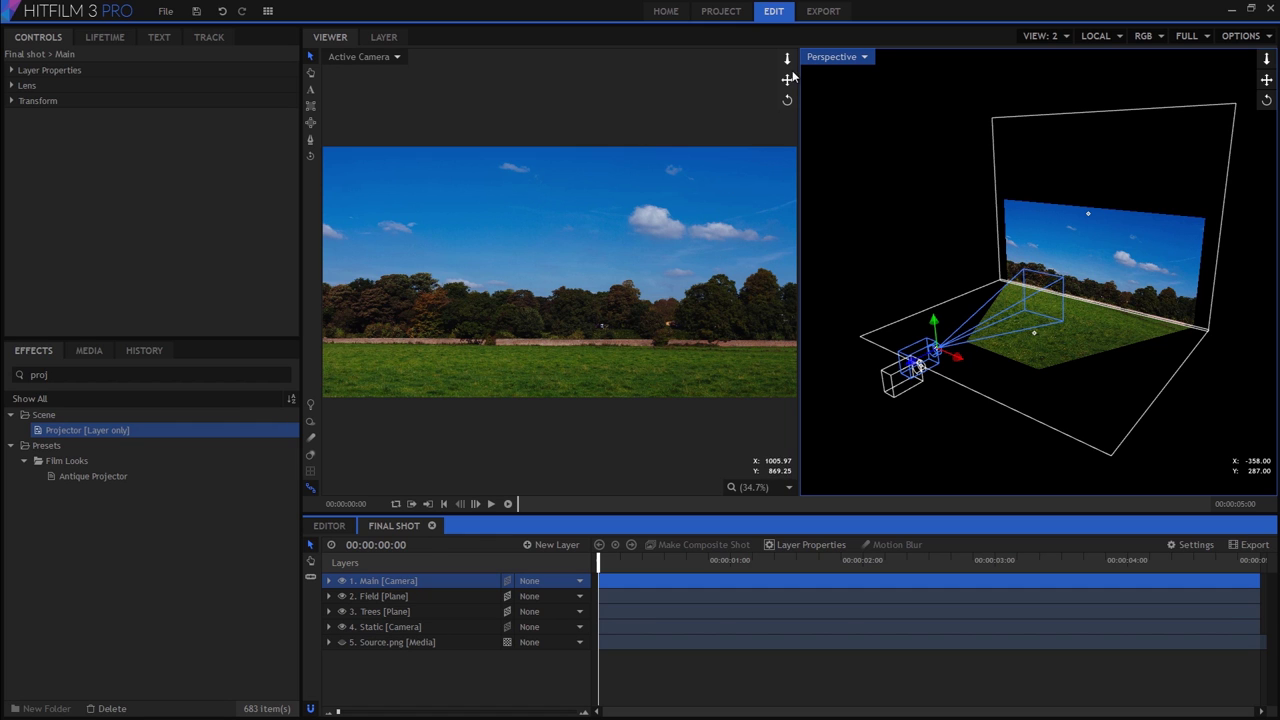
drag(787, 80, 787, 60)
drag(918, 368, 918, 368)
drag(787, 57, 787, 90)
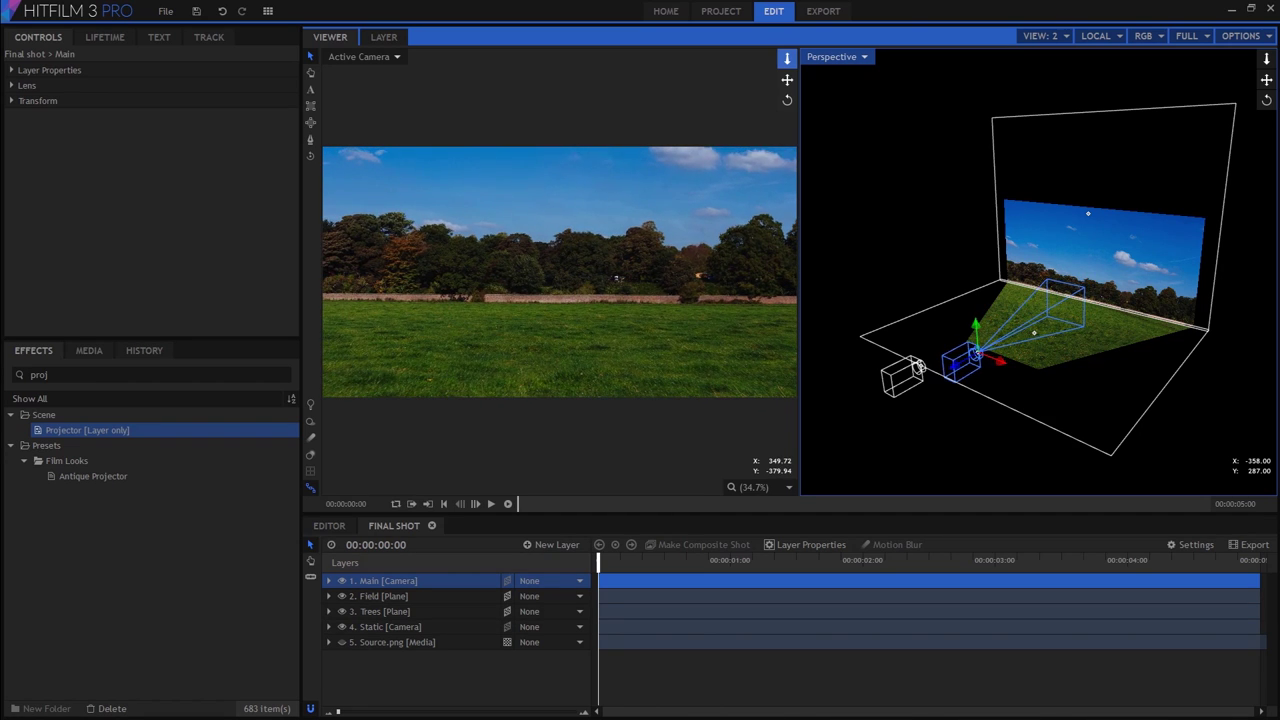
drag(918, 366, 918, 366)
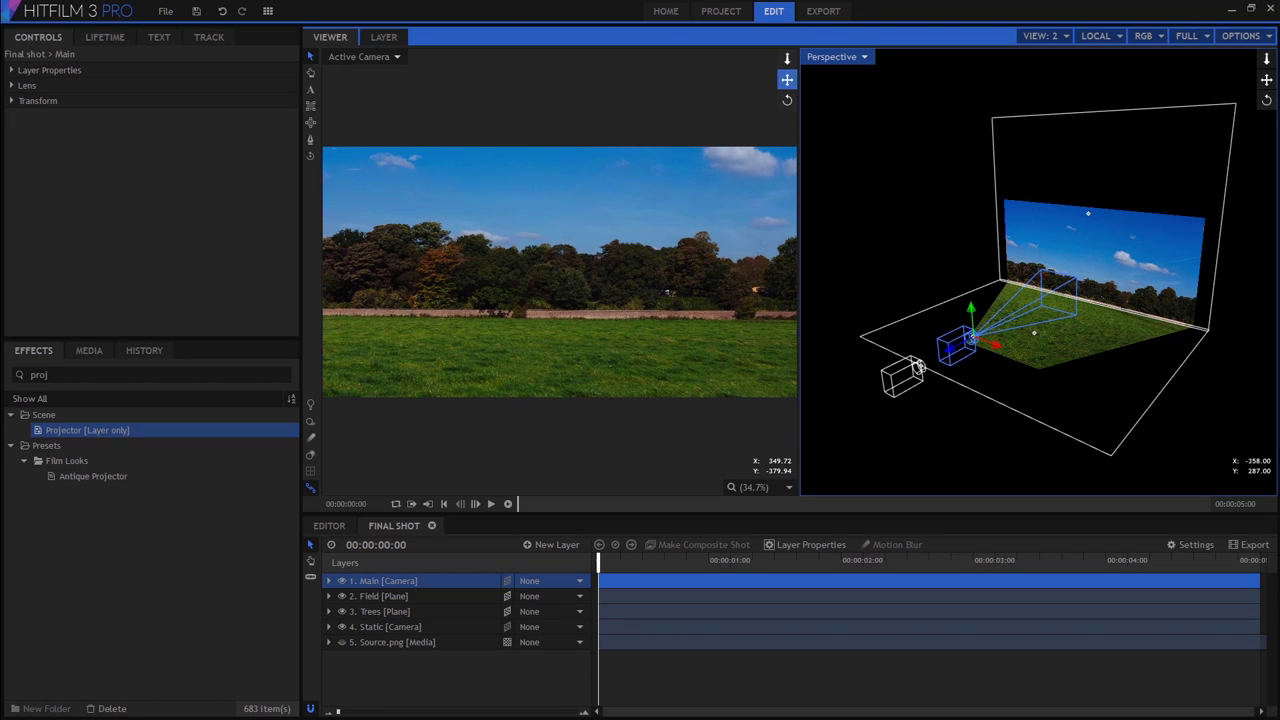
Enable Position keyframes on Main, move the keyframe later, and increase Position Y
click(10, 101)
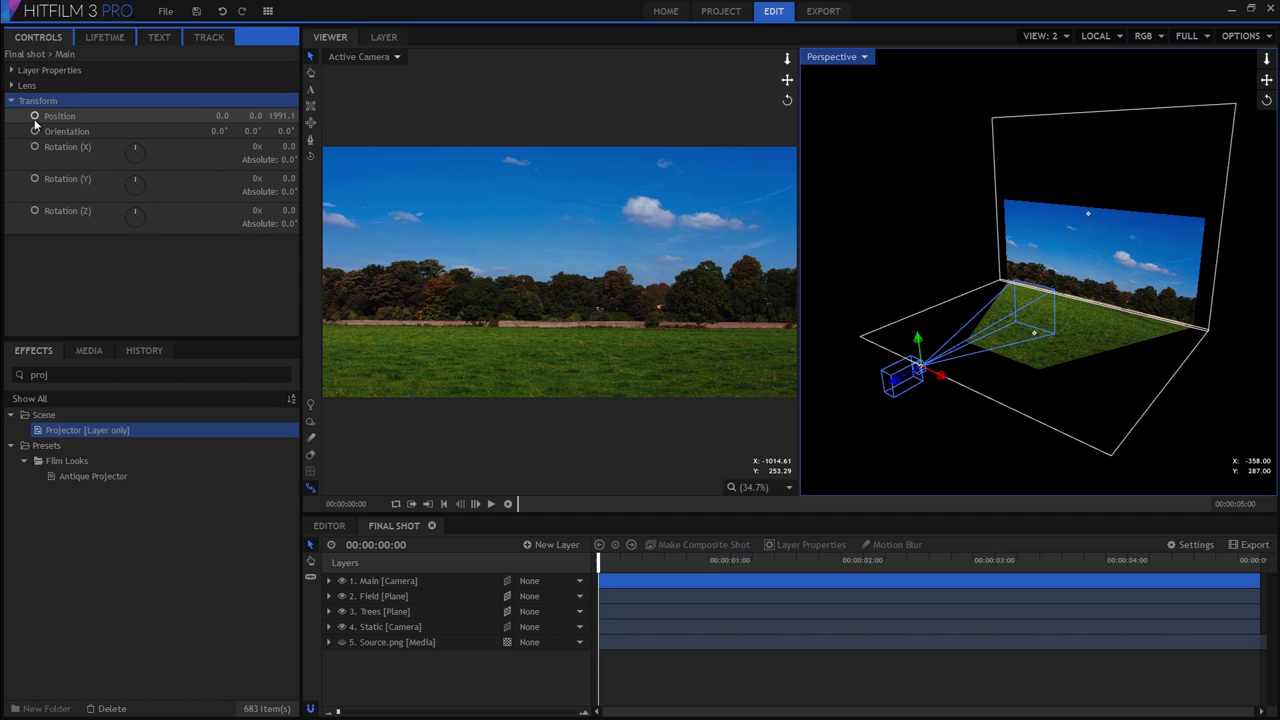
click(35, 119)
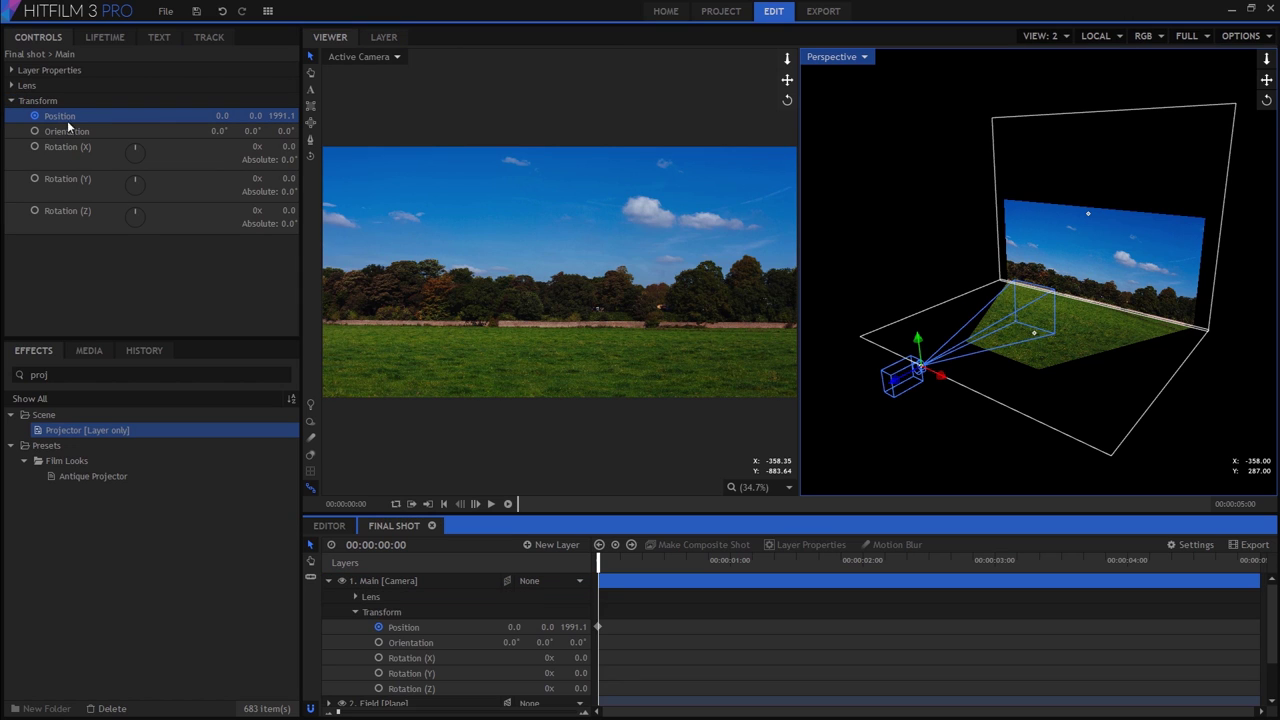
drag(599, 626, 1274, 660)
mouse_move(245, 115)
mouse_down()
mouse_move(300, 115)
mouse_move(252, 116)
mouse_up()
drag(598, 565, 434, 609)
click(329, 581)
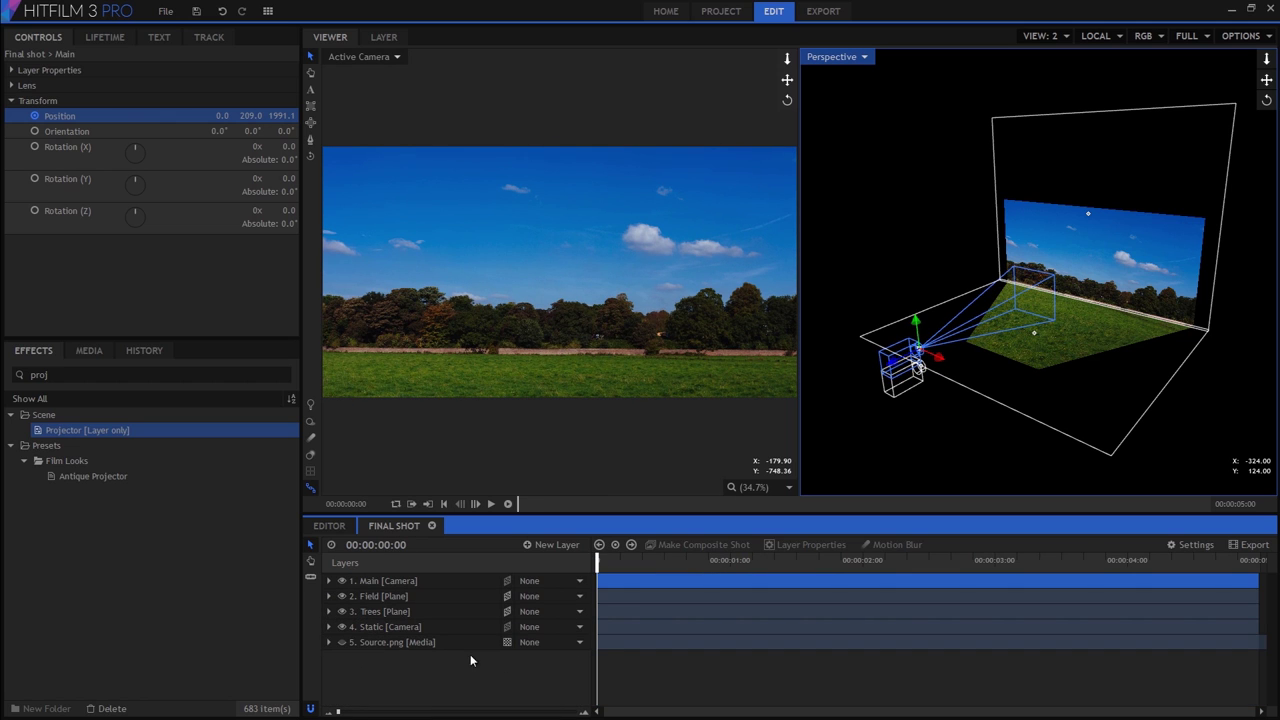
Duplicate Source.png and turn the copy into a composite shot named 'Treeline Matte'
click(404, 643)
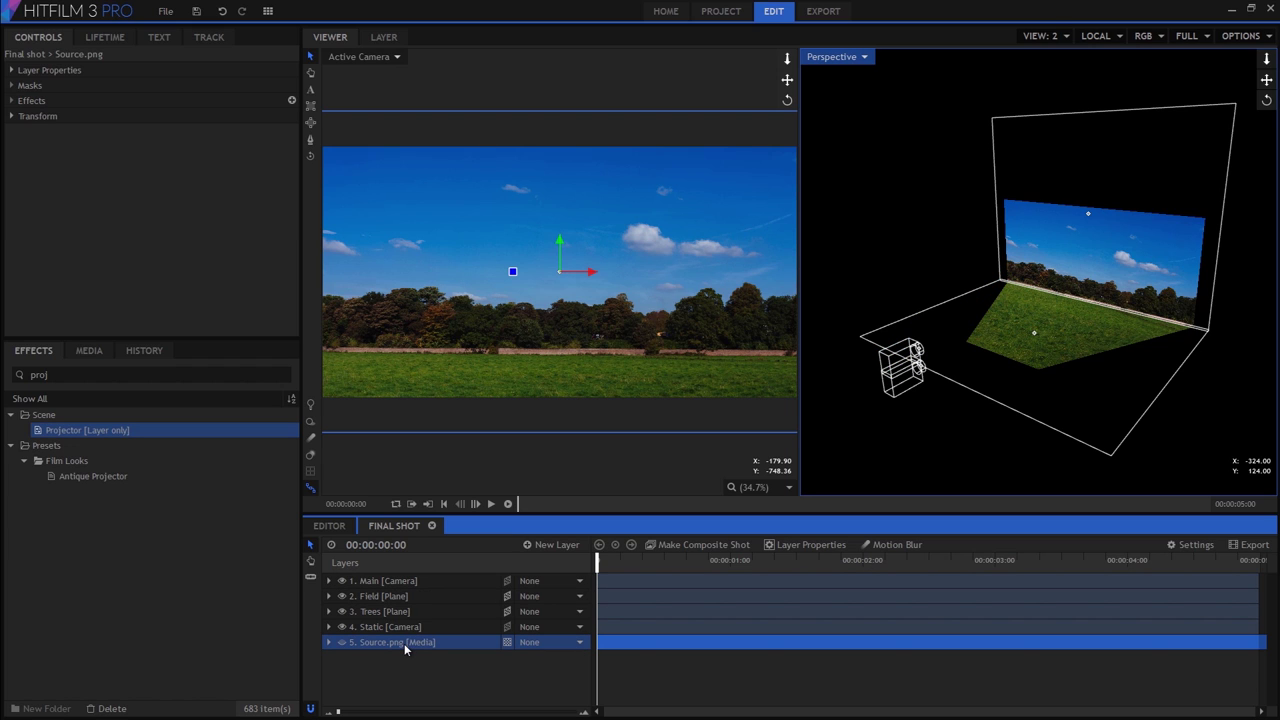
key(ctrl+d)
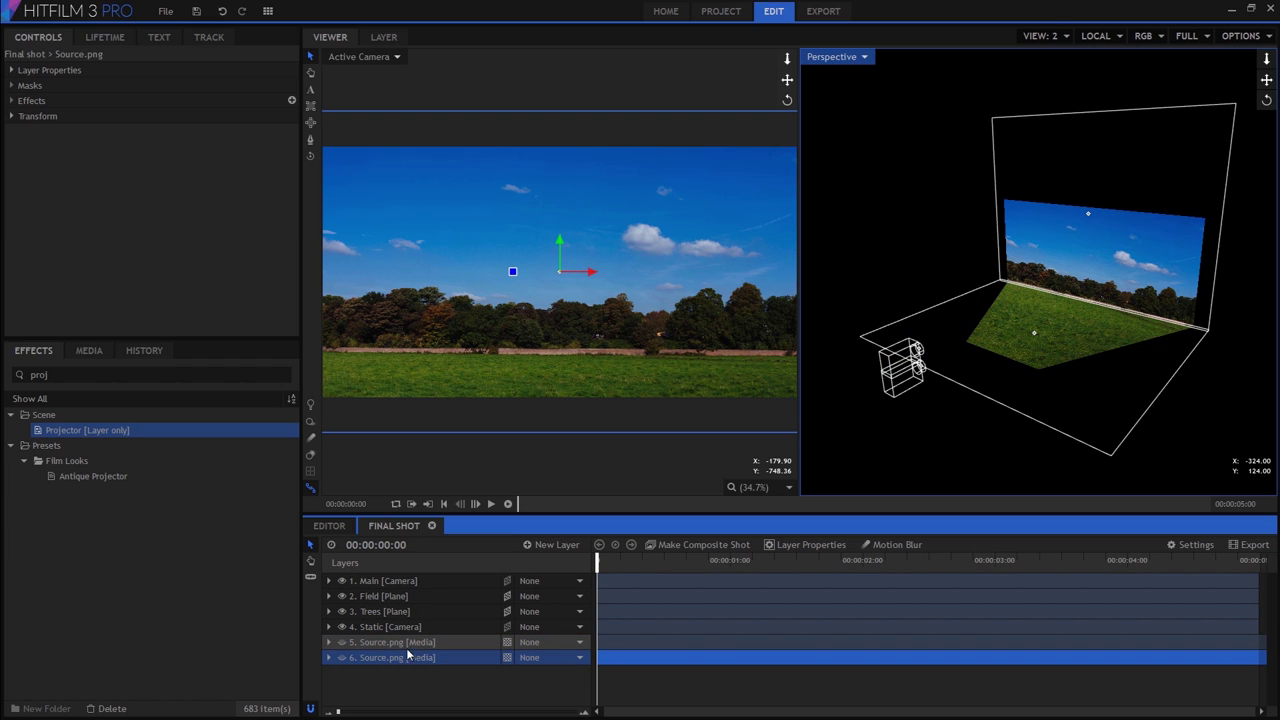
click(723, 546)
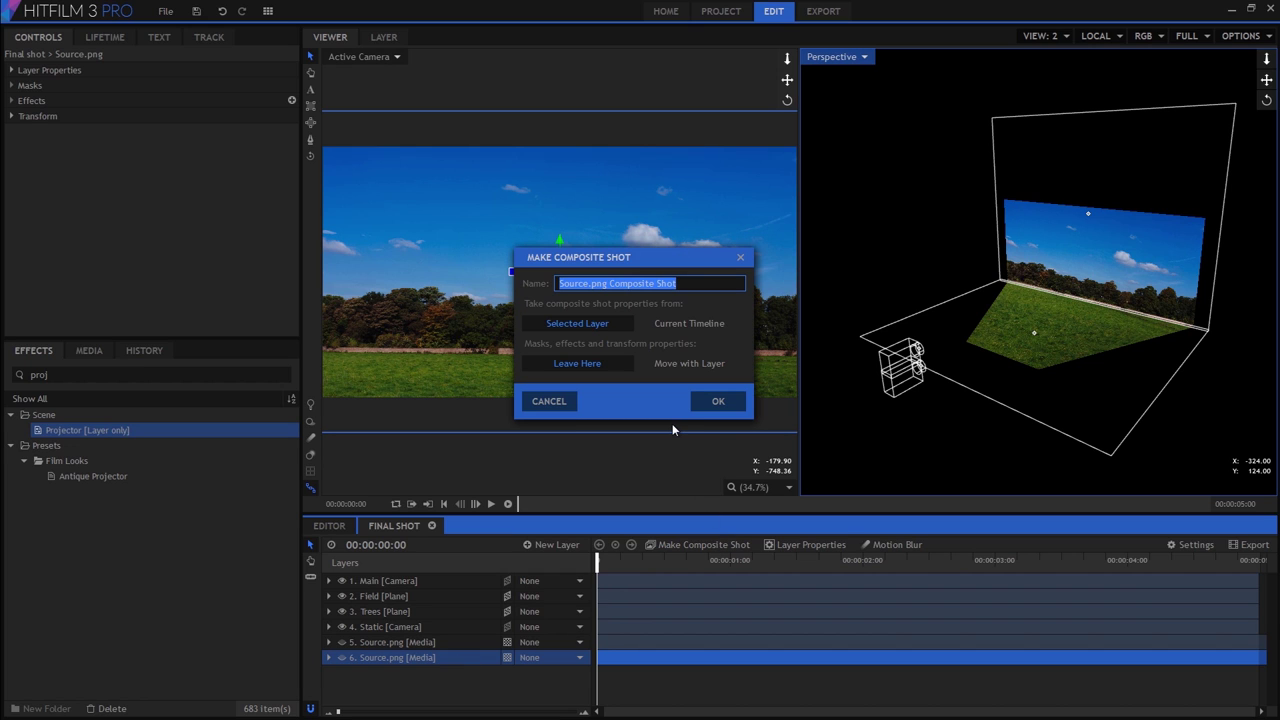
text(Treeline Matte)
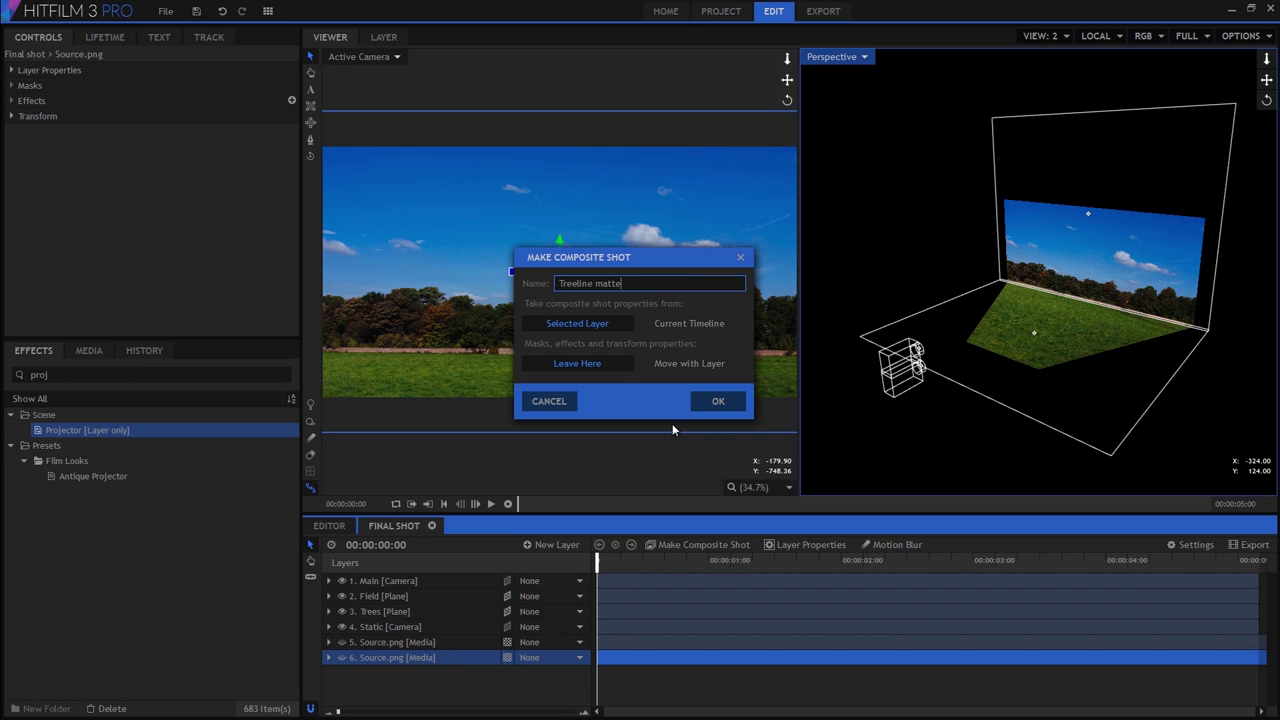
key(Return)
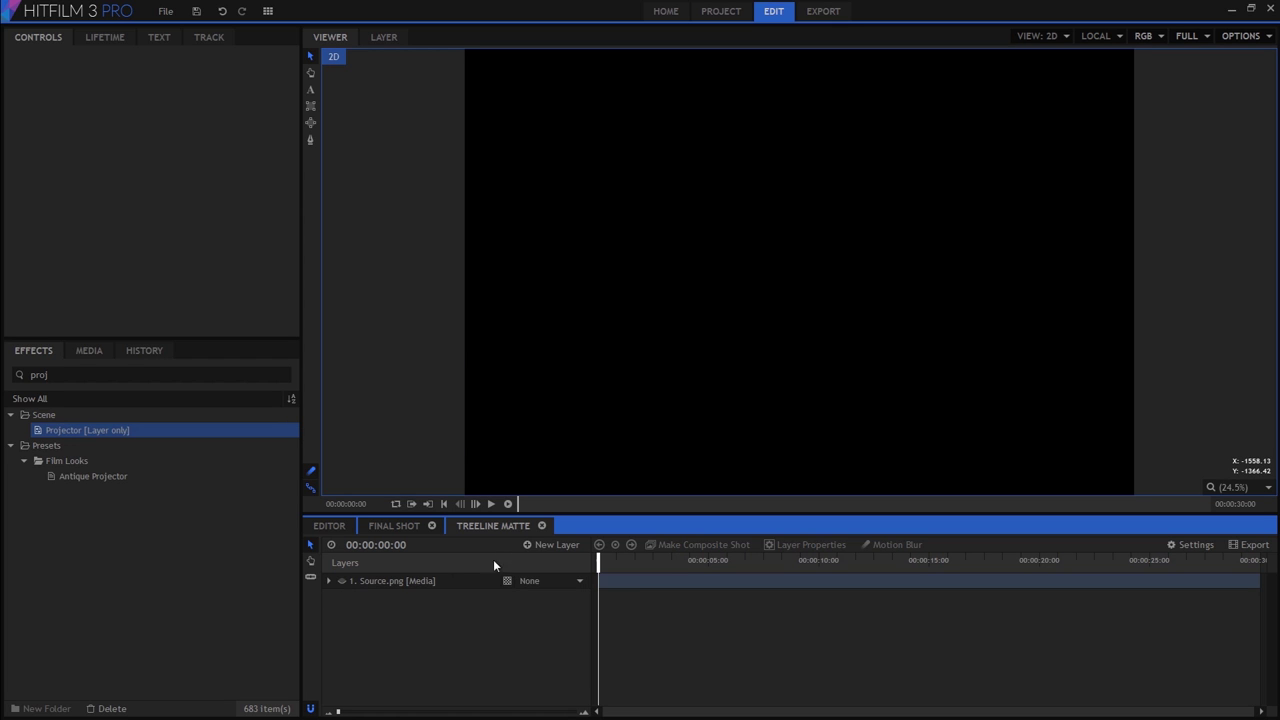
Make Source.png visible and apply the Chroma Key effect, searched as 'key', to it
click(338, 580)
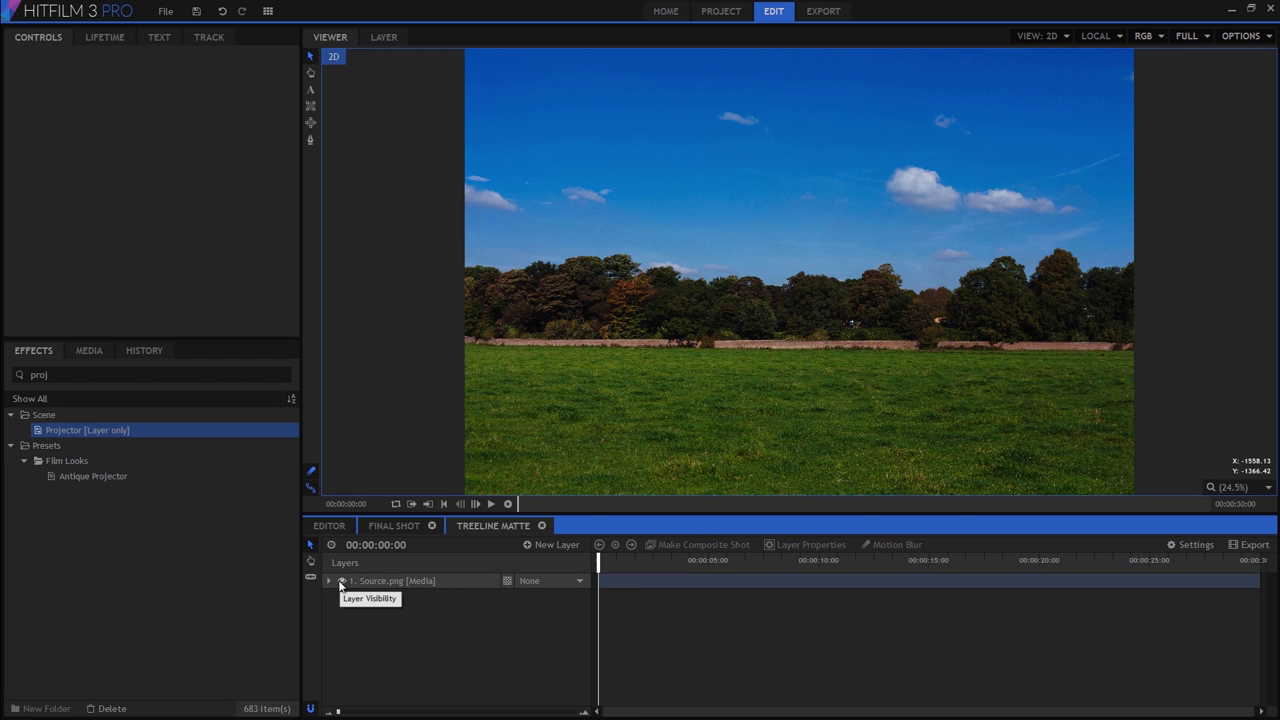
click(101, 372)
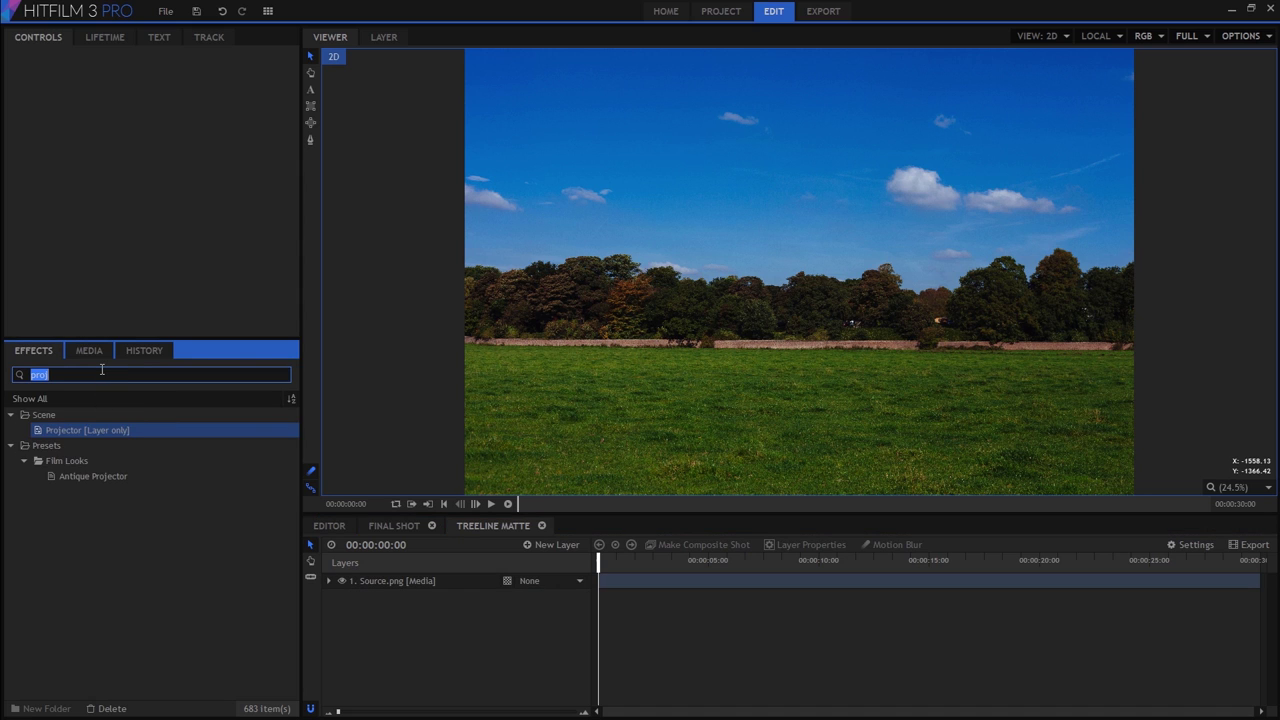
text(key)
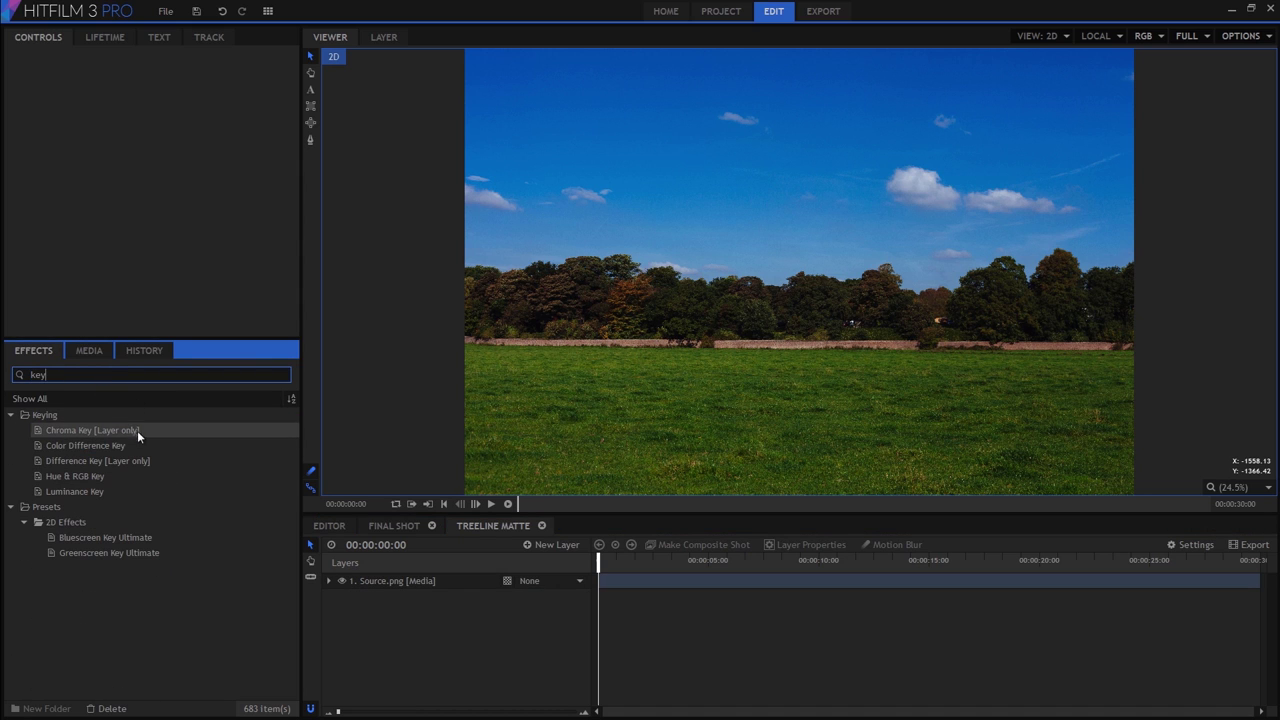
drag(133, 430, 417, 581)
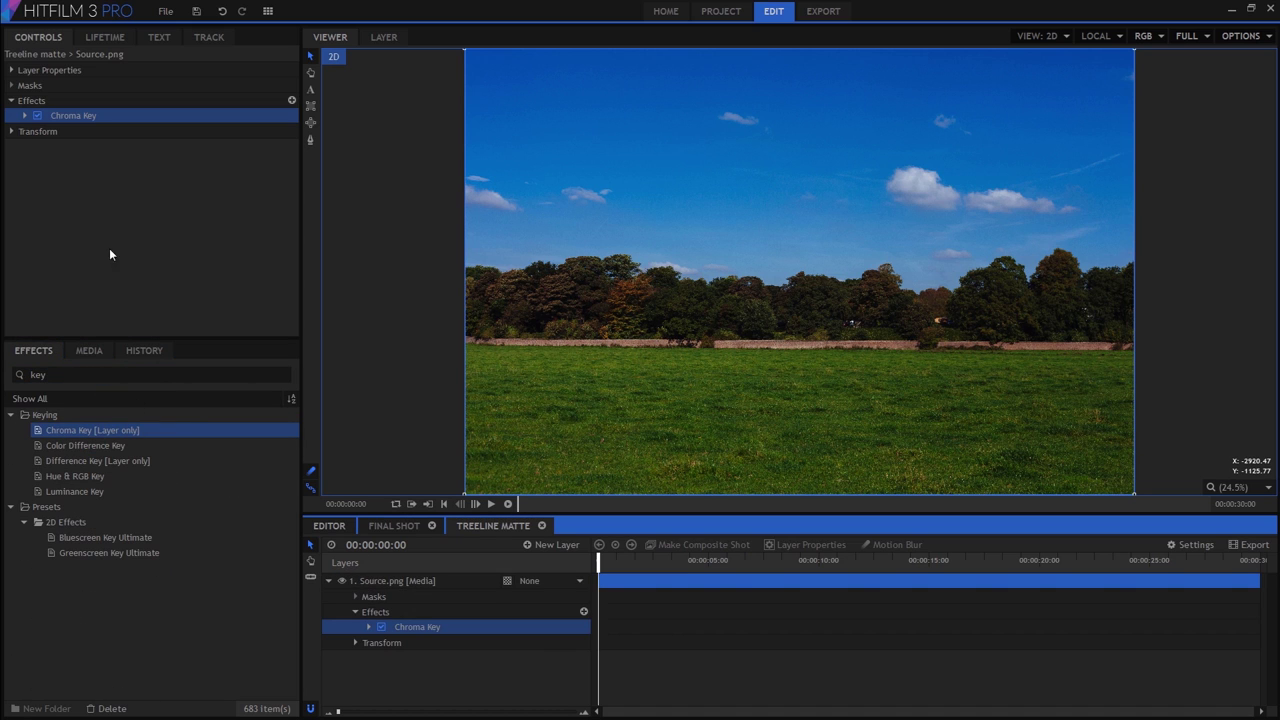
Pick the blue sky as the Chroma Key colour with the eyedropper
click(24, 115)
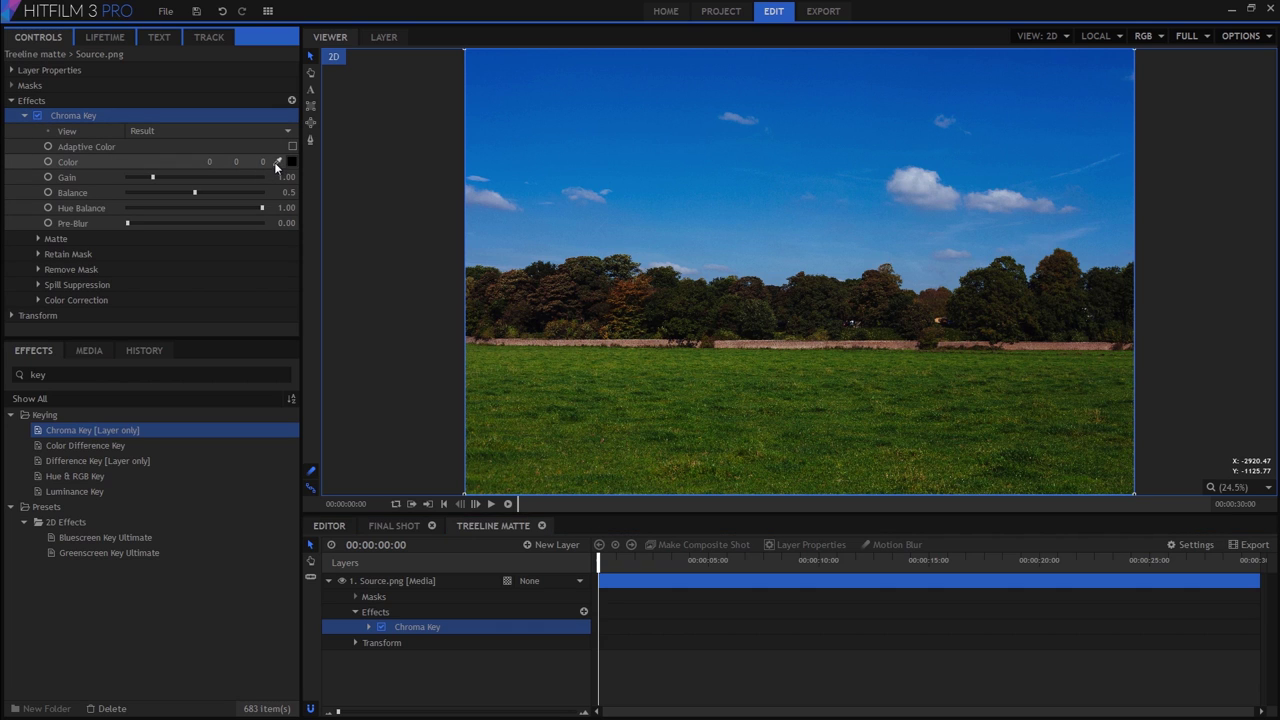
click(277, 161)
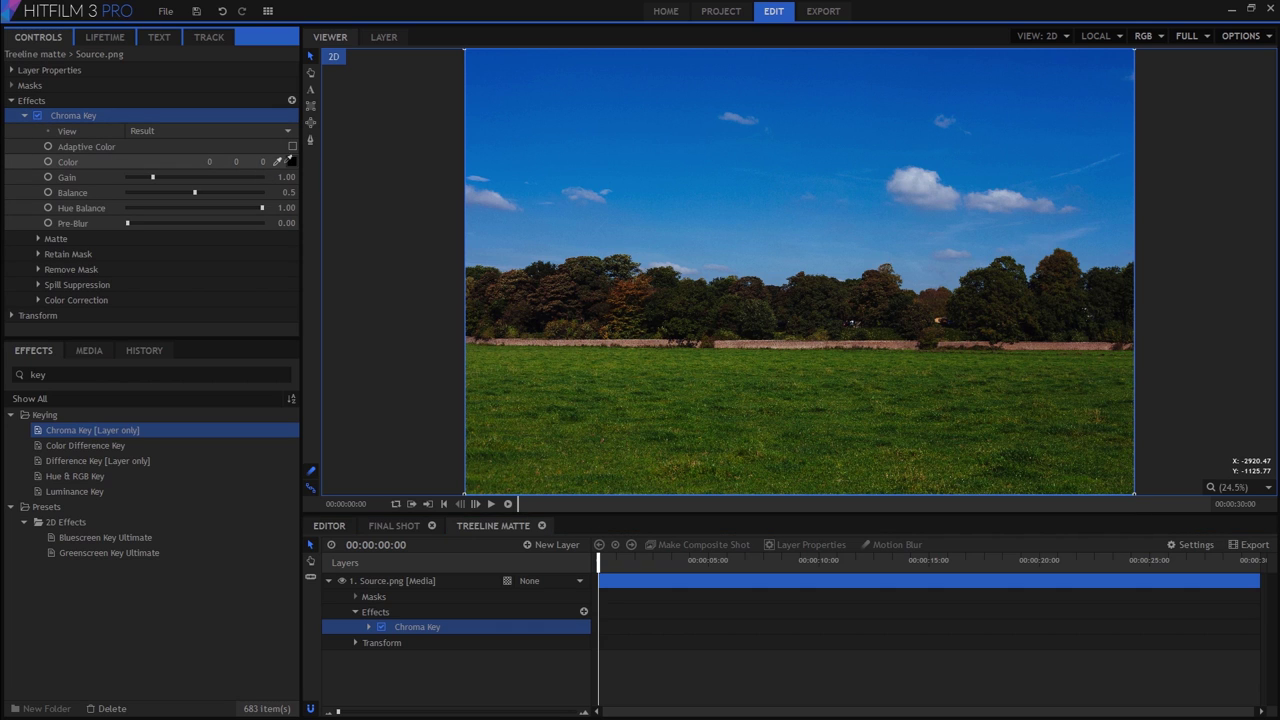
click(763, 233)
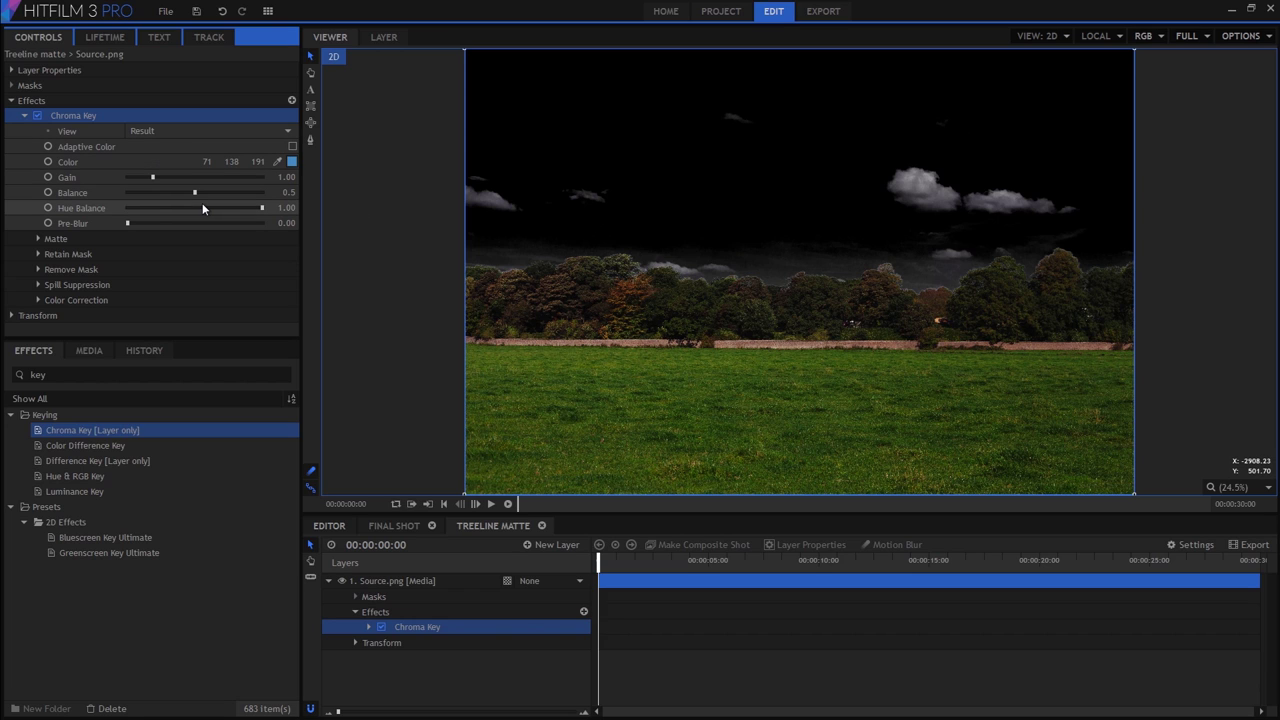
Show the Chroma Key matte view, raise Gain and lower Clip Foreground to clean the key
click(156, 132)
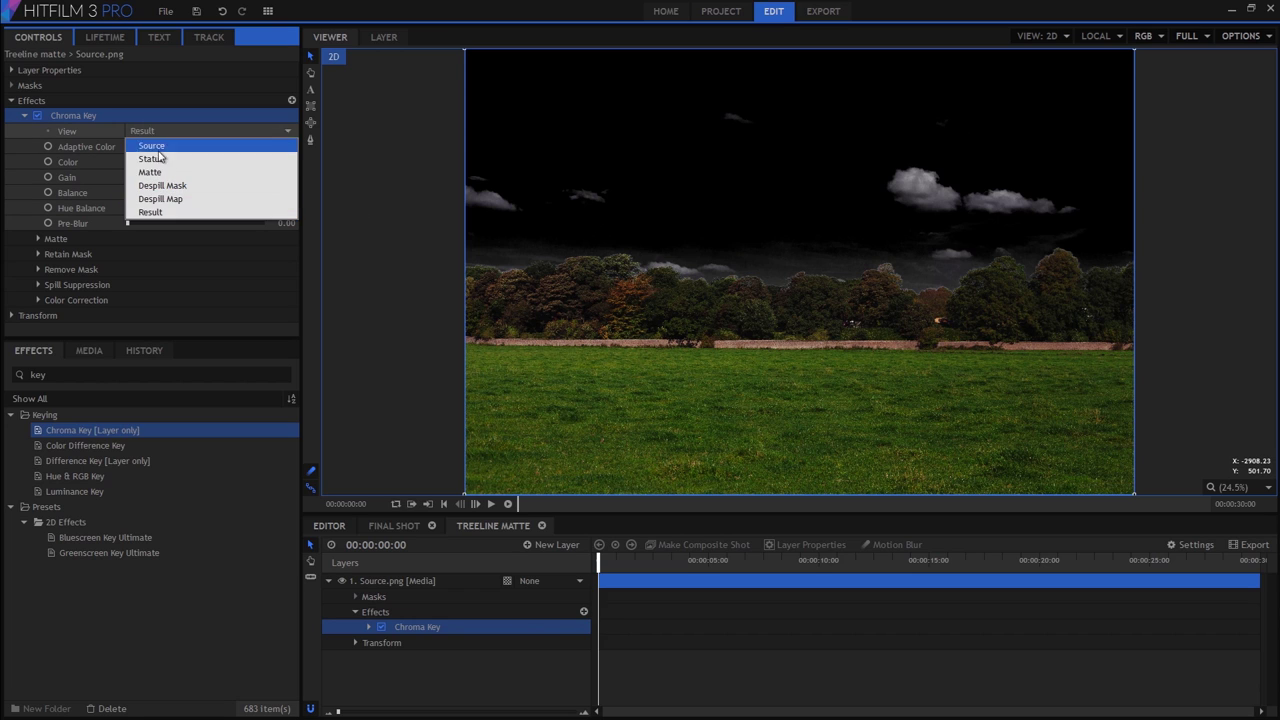
click(150, 172)
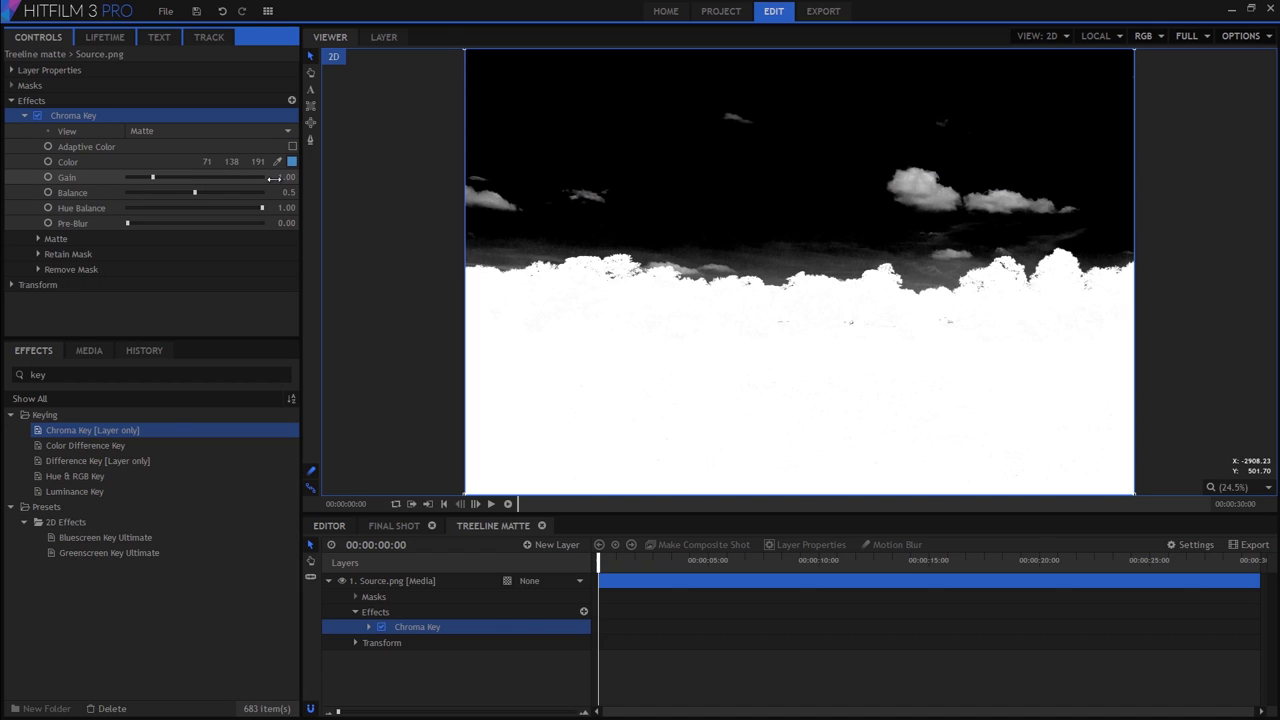
drag(274, 177, 326, 177)
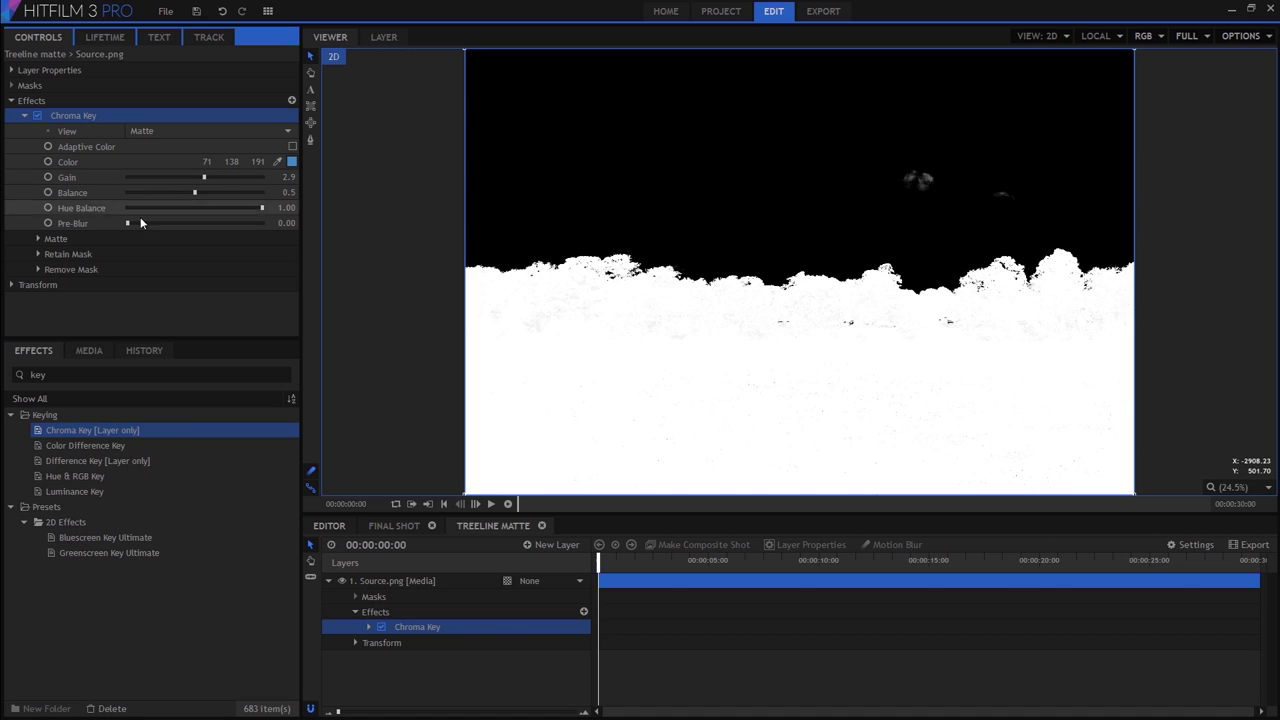
click(38, 239)
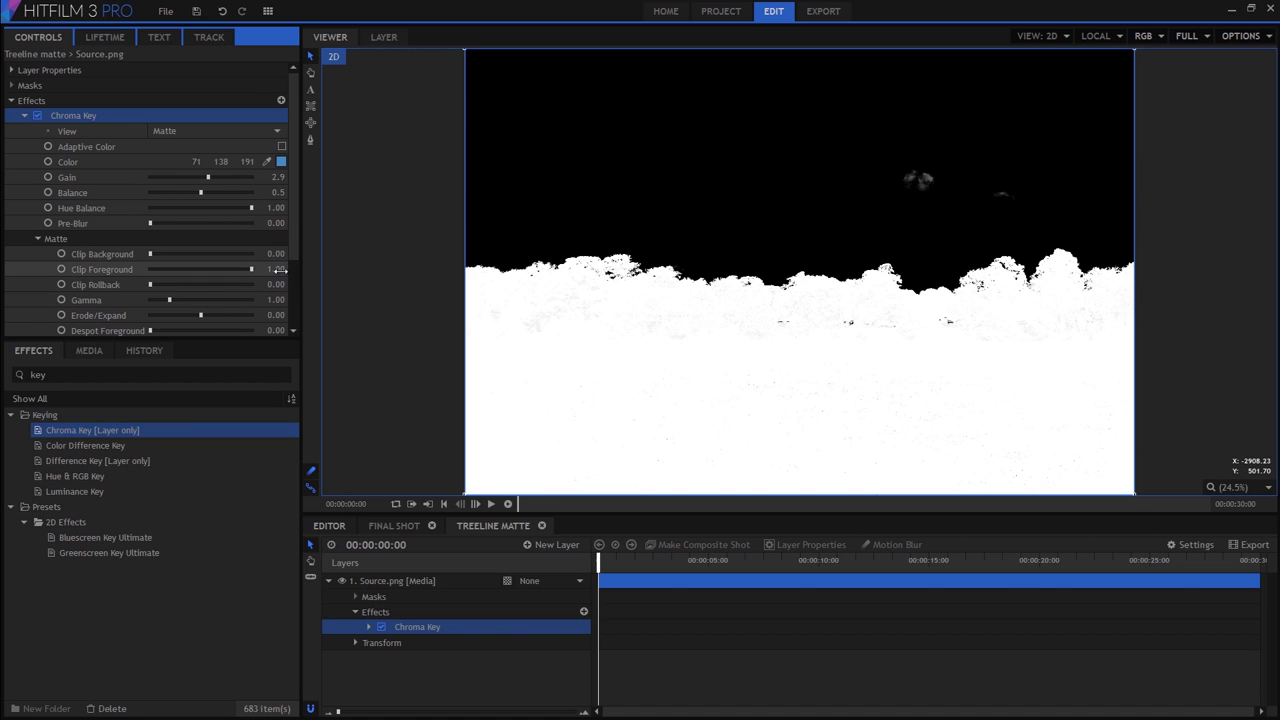
drag(275, 269, 270, 269)
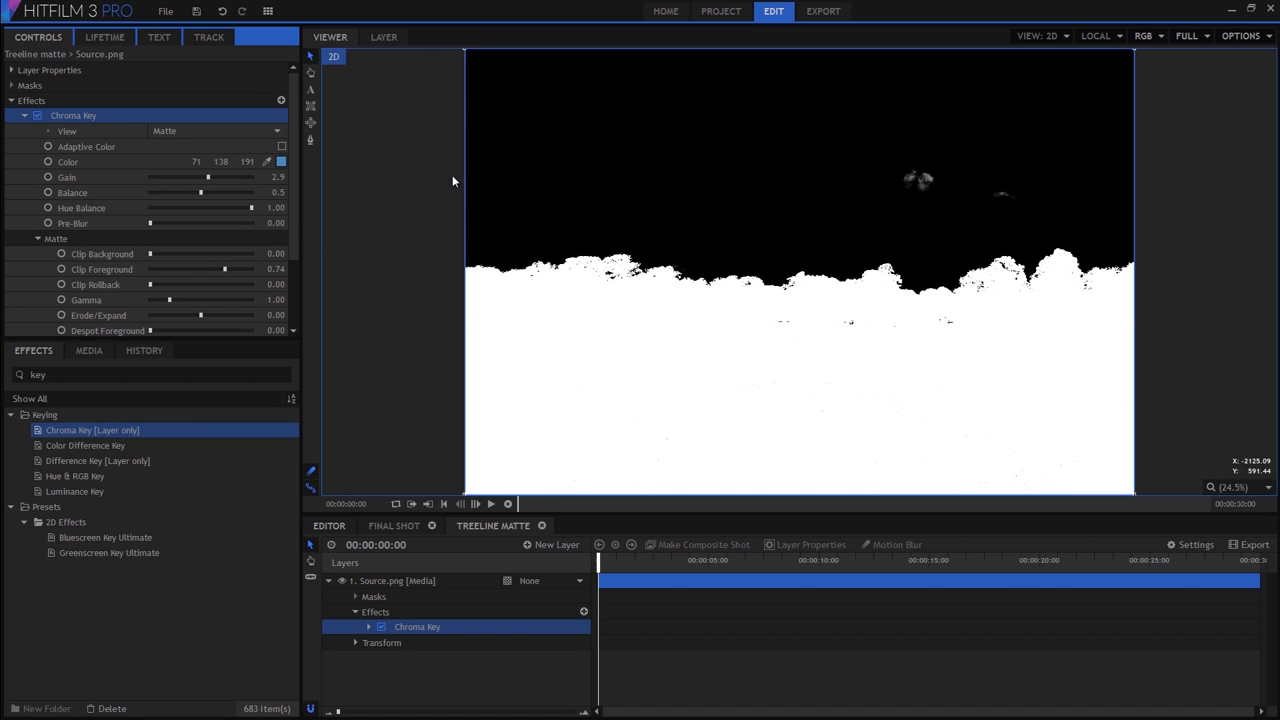
Mask out the leftover sky with an inverted rectangle and switch the key back to Result view
click(315, 108)
mouse_move(432, 129)
mouse_down()
mouse_move(1168, 194)
mouse_move(1186, 222)
mouse_up()
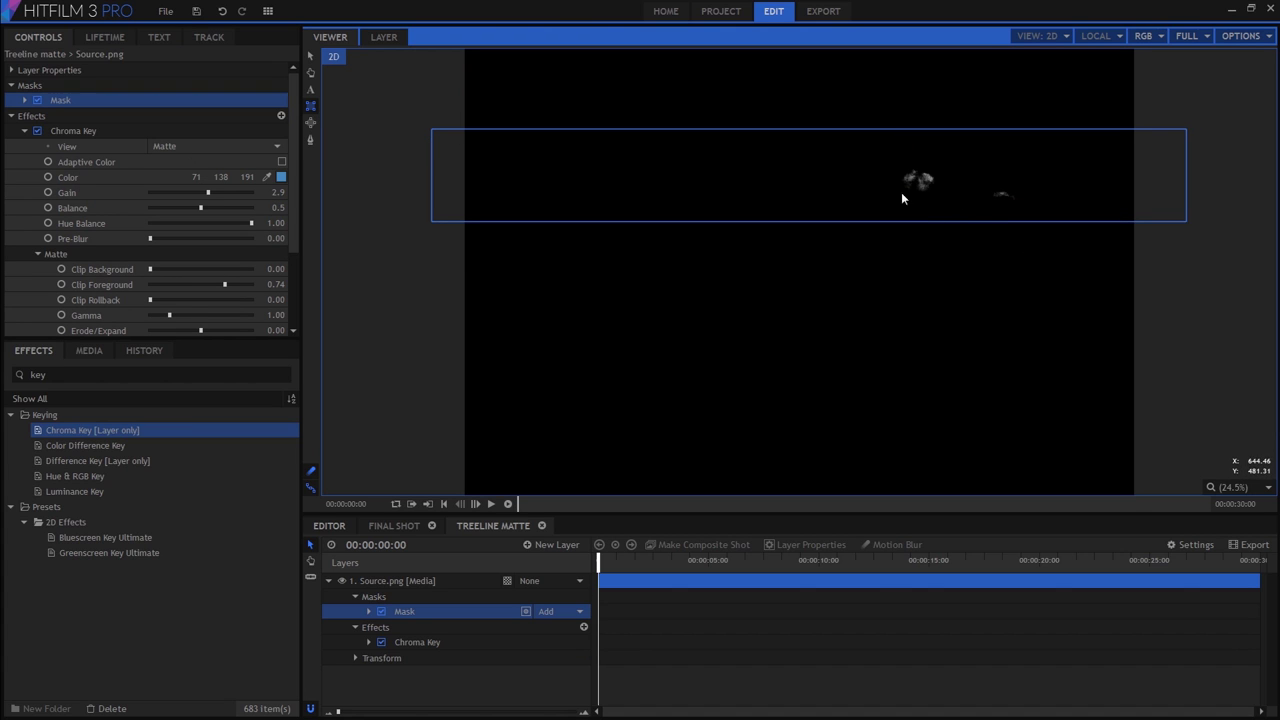
click(525, 611)
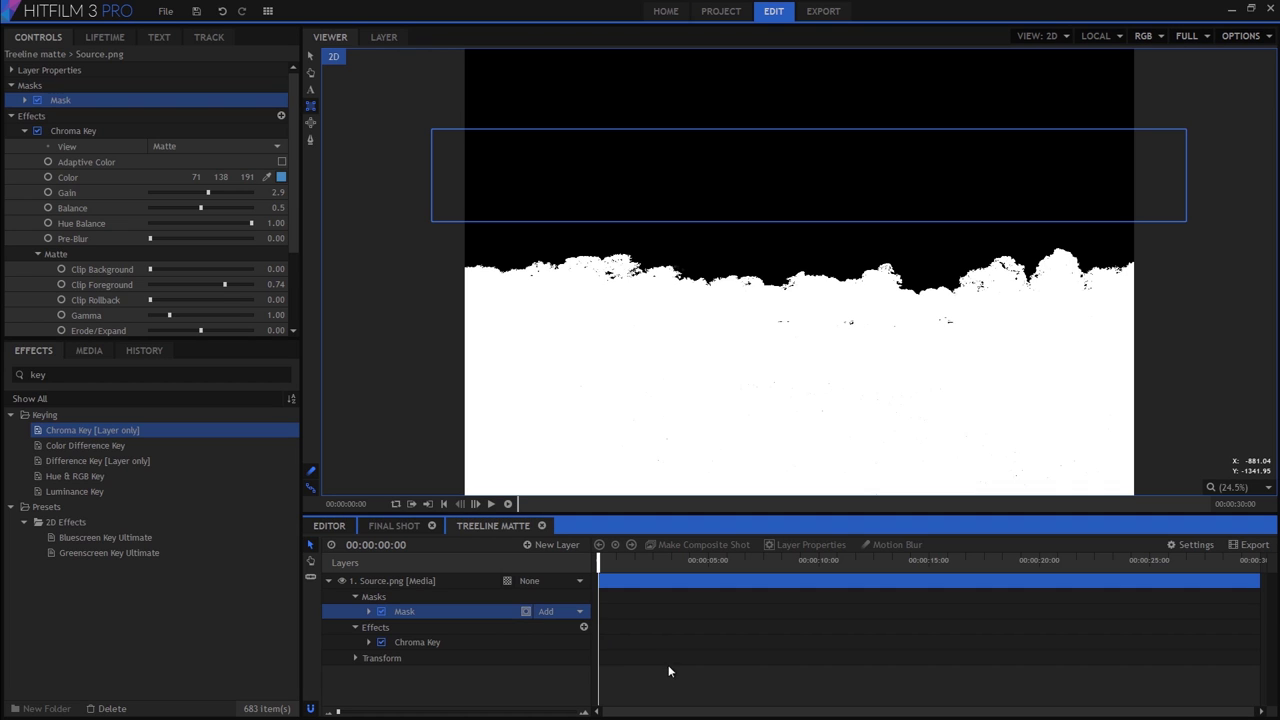
click(673, 669)
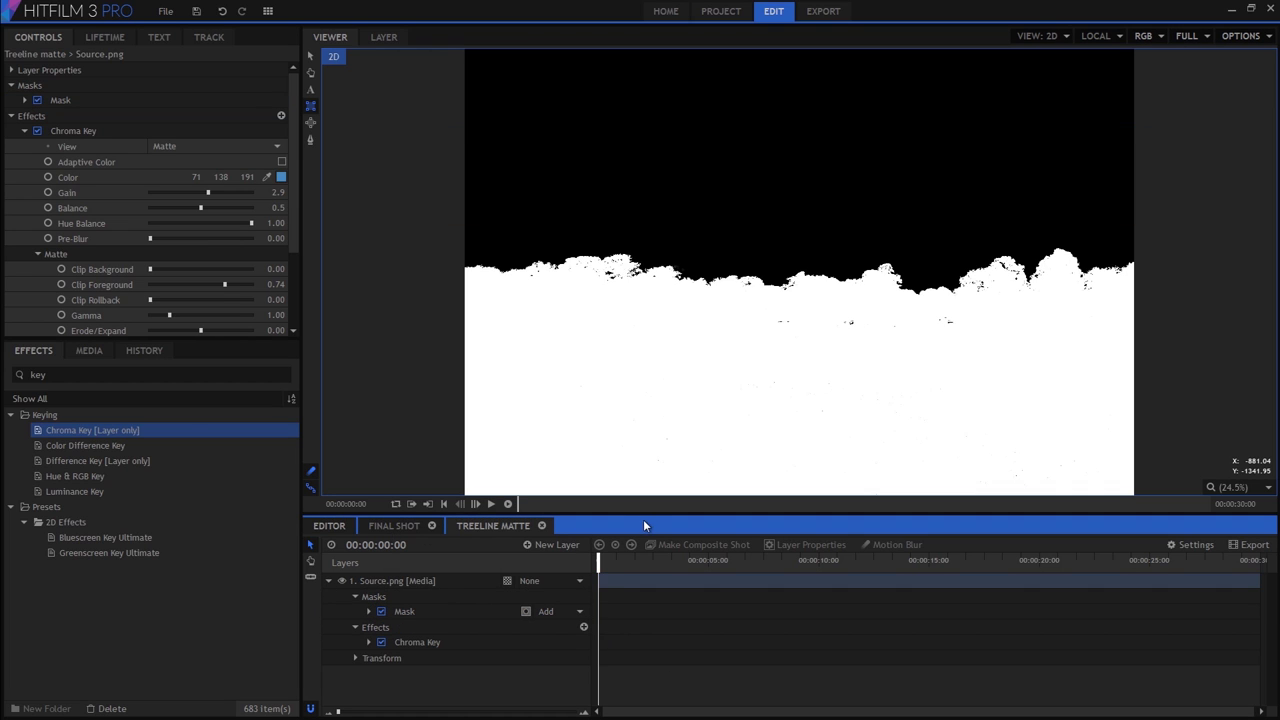
click(200, 146)
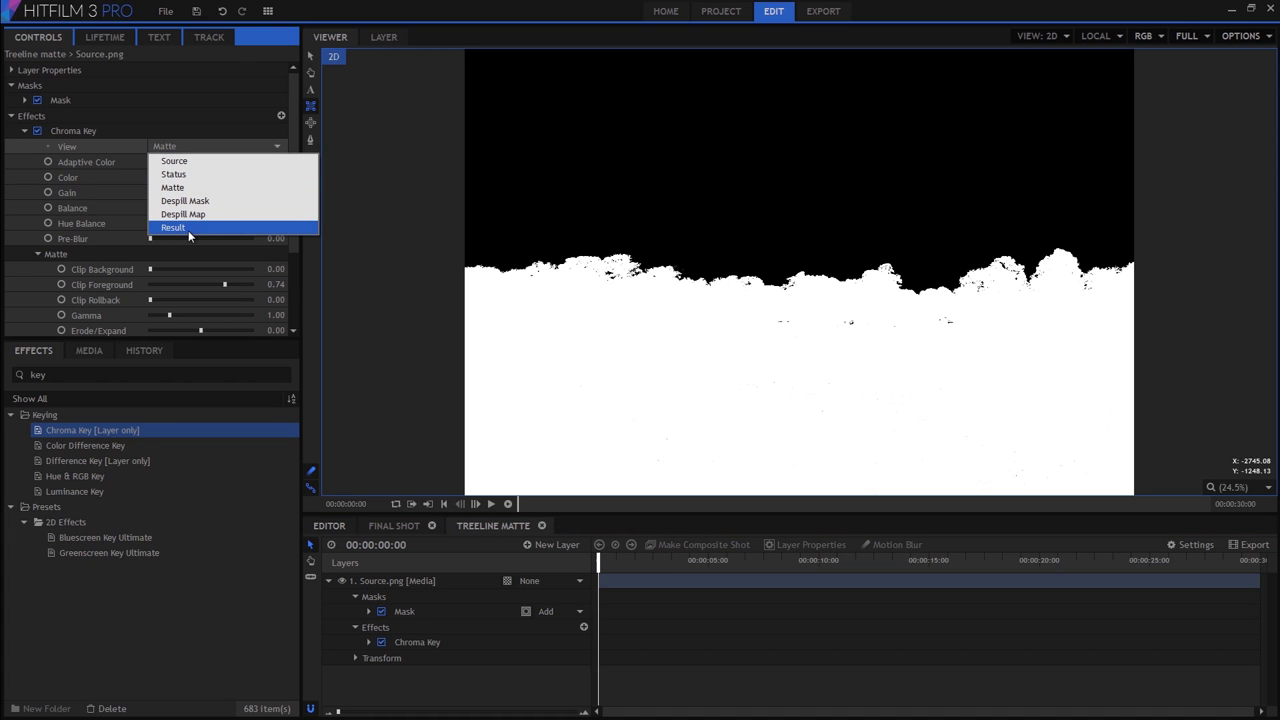
click(201, 228)
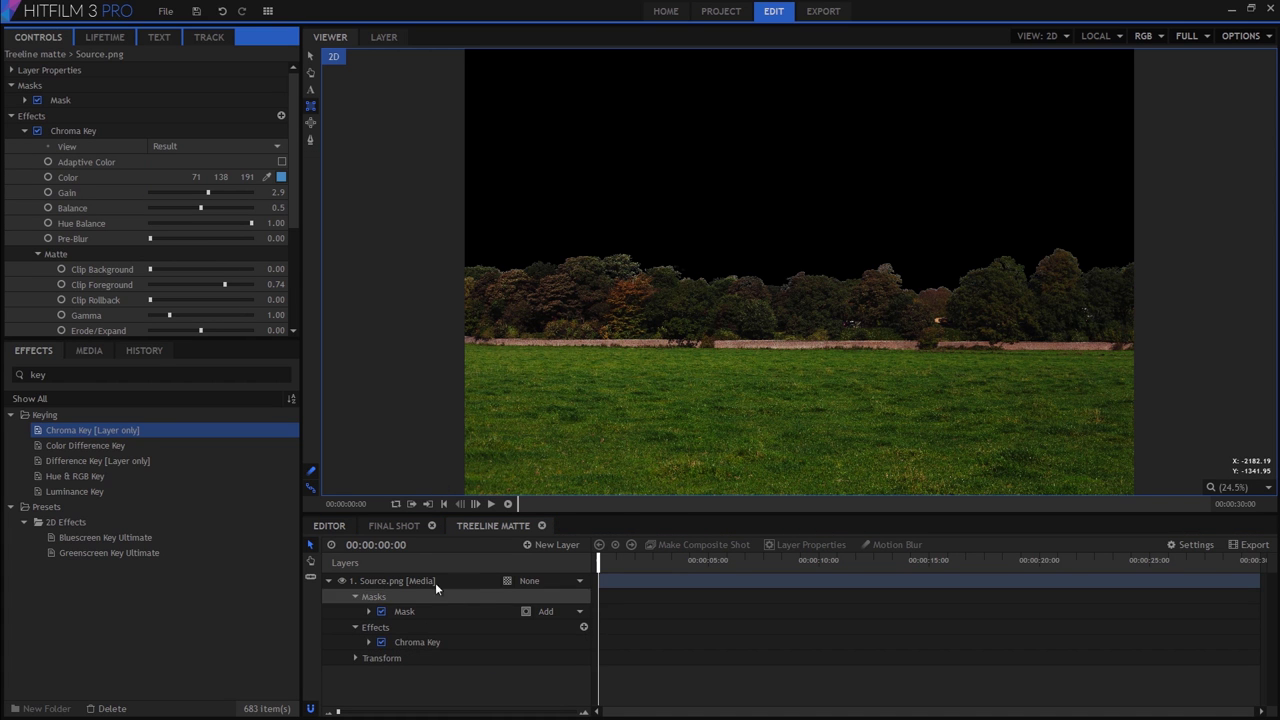
click(400, 524)
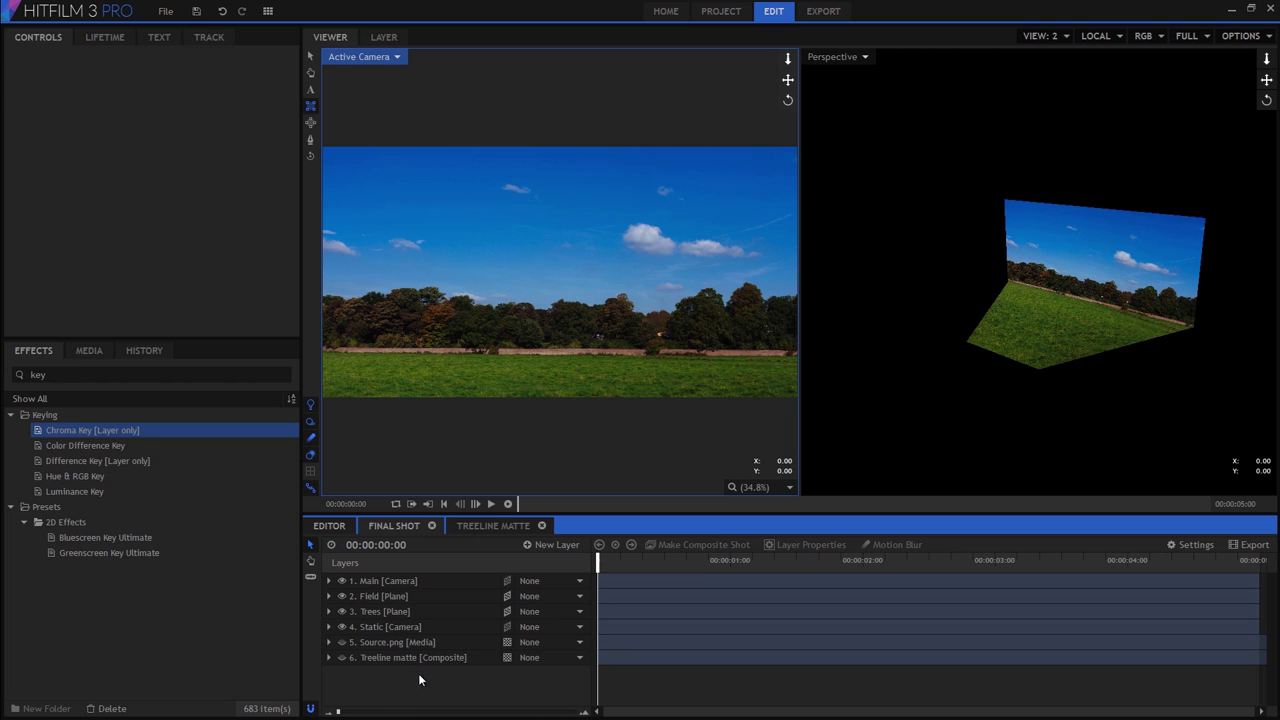
Set the Trees plane's Projector effect to project from 6. Treeline matte and scrub to preview
click(388, 613)
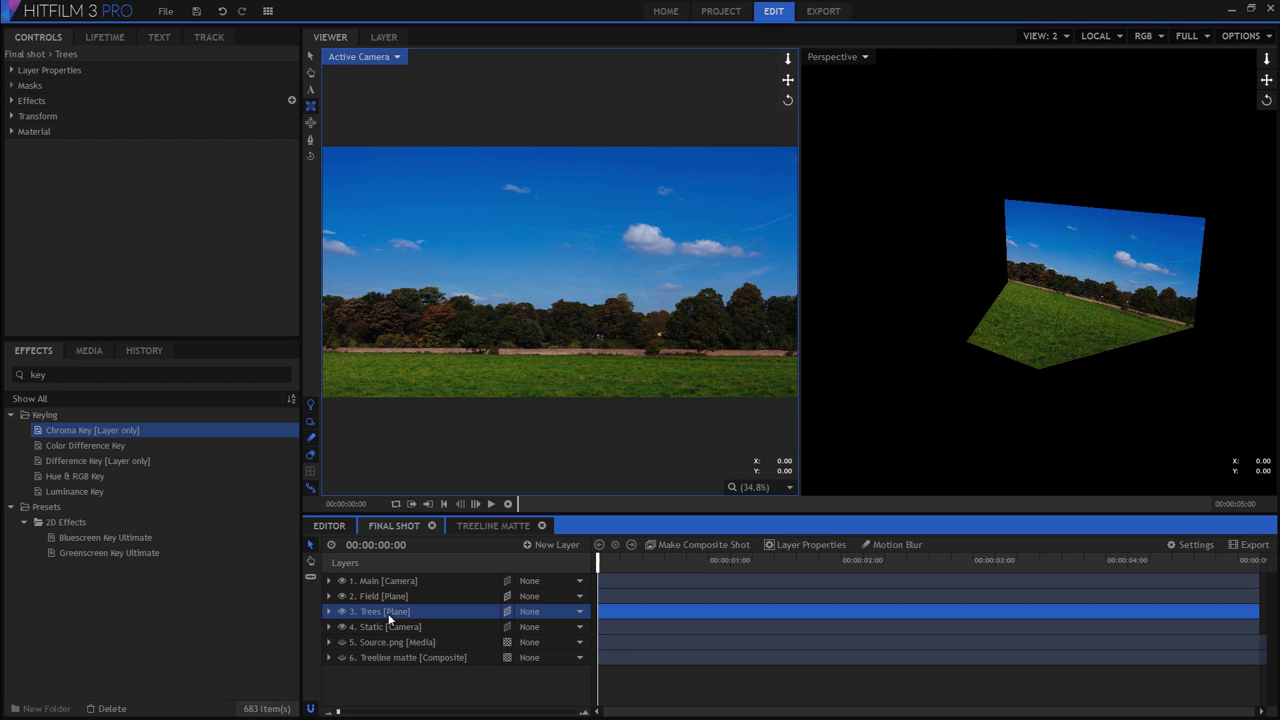
click(11, 101)
click(24, 130)
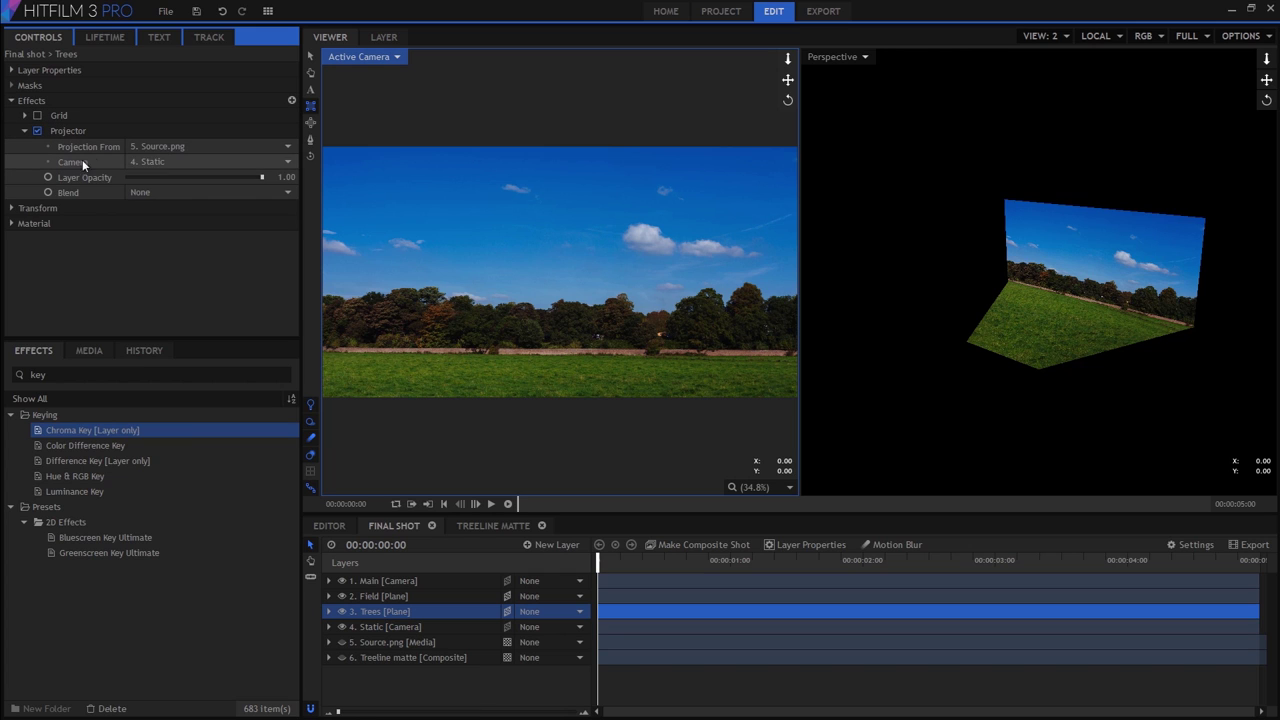
click(210, 146)
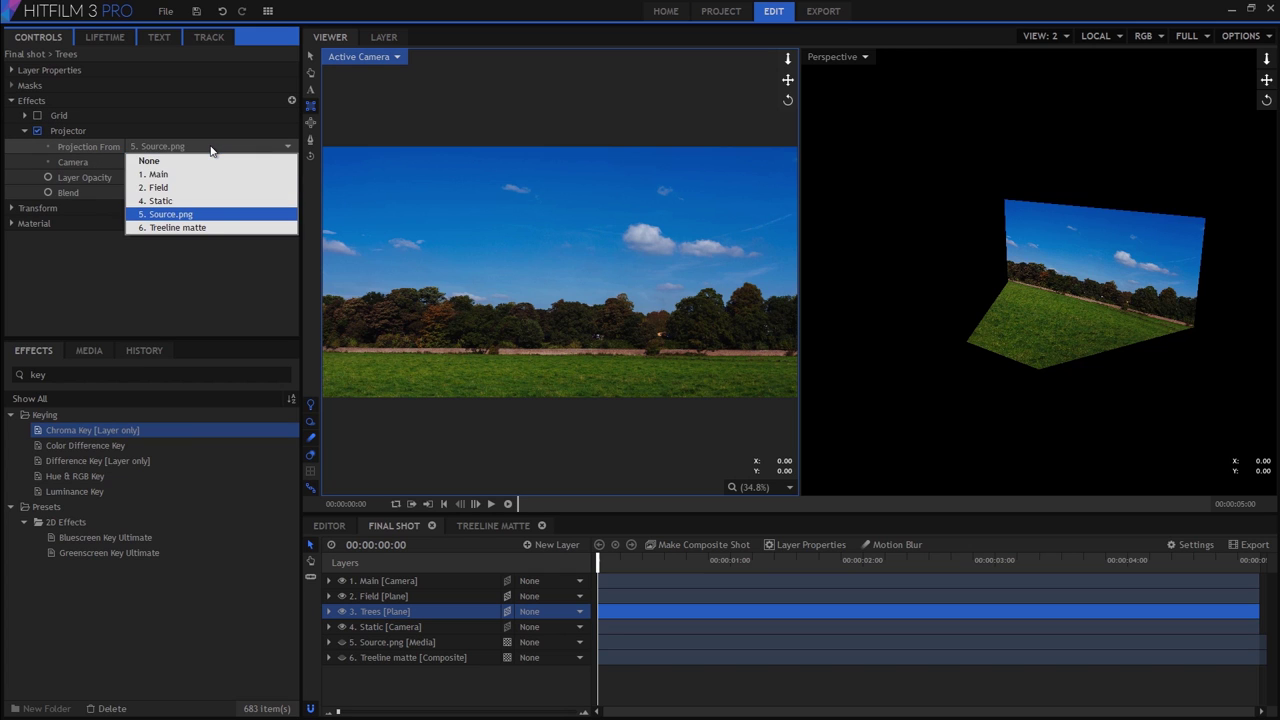
click(214, 229)
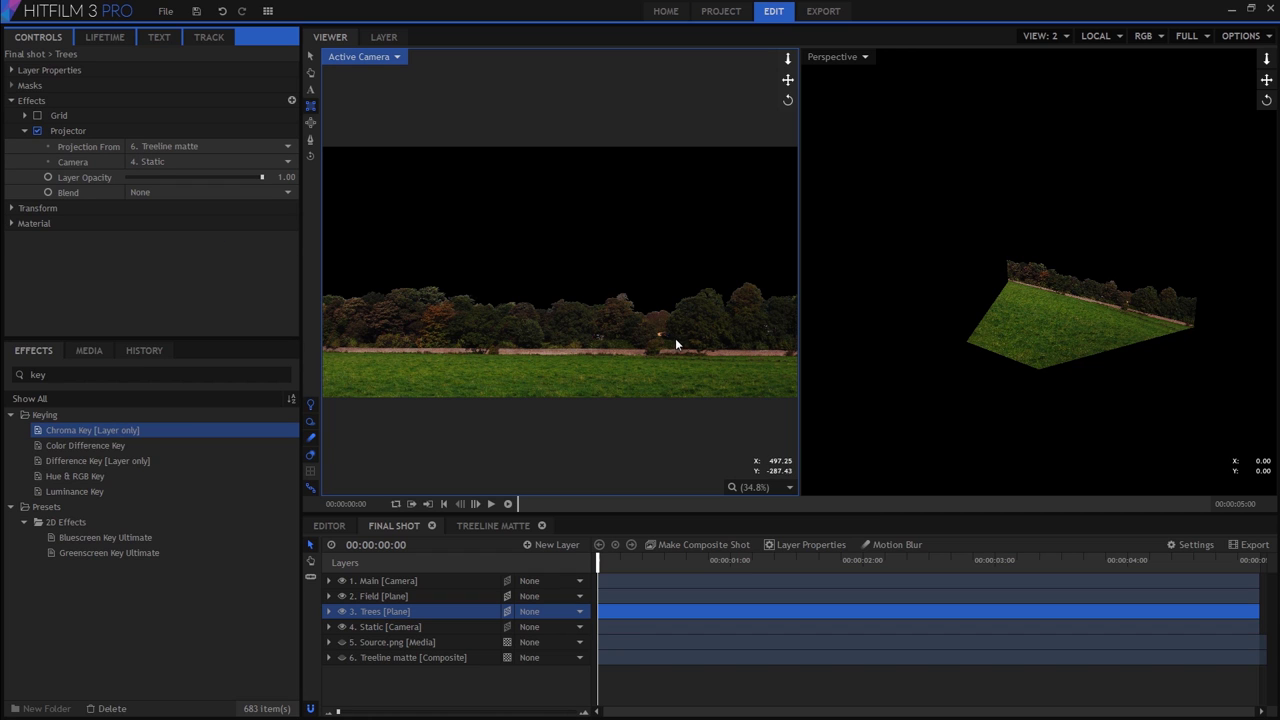
drag(604, 565, 433, 572)
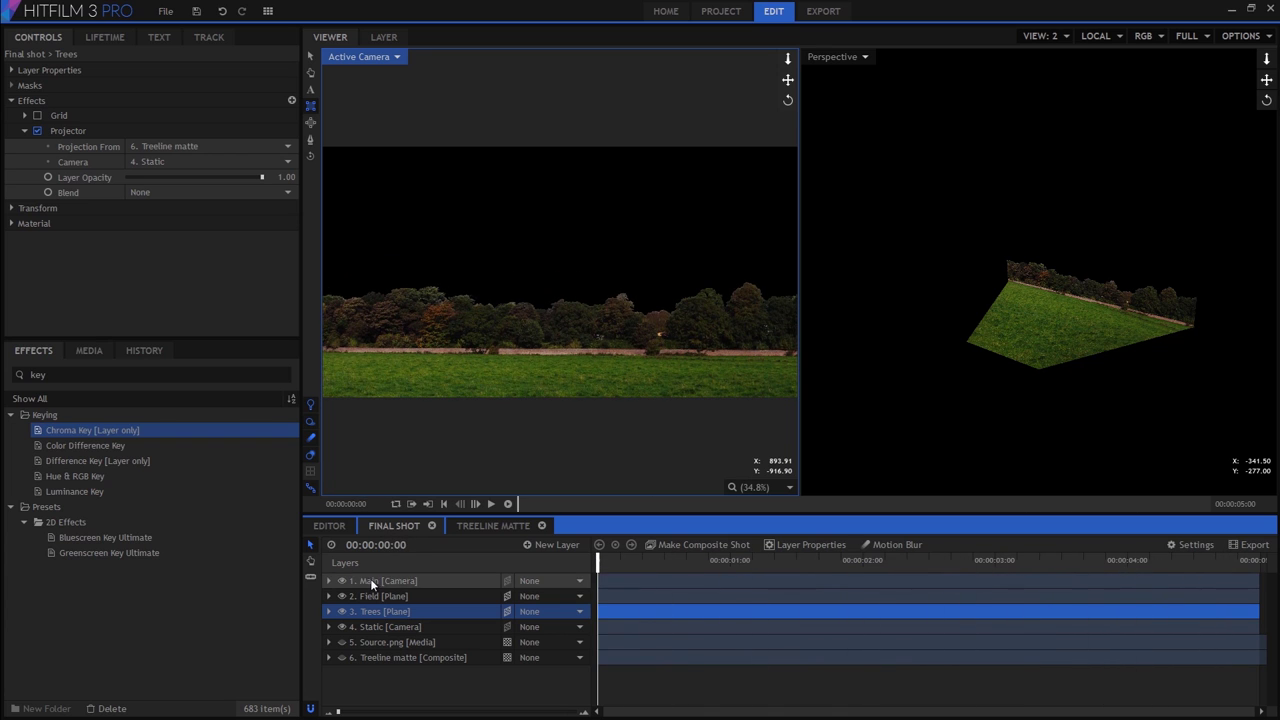
Duplicate Source.png as a layer named 'Sky', move it above Static and make it visible
click(417, 642)
key(ctrl+d)
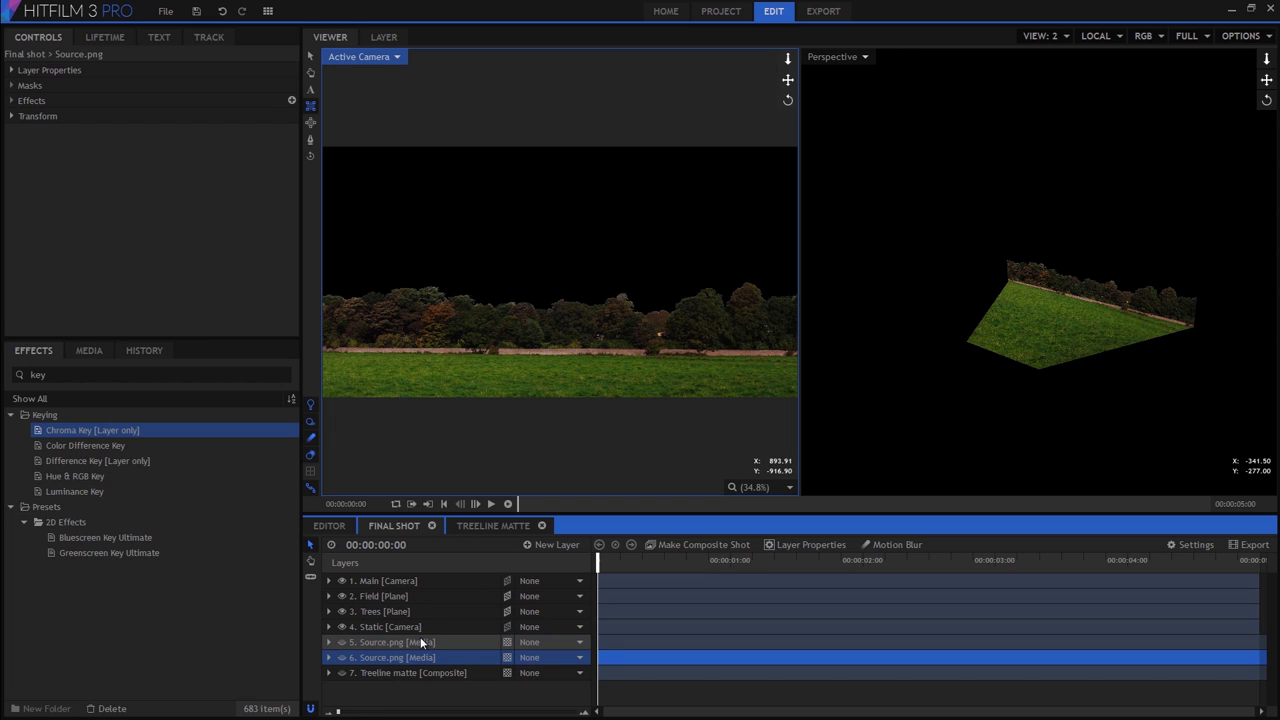
key(F2)
text(Sky)
key(Return)
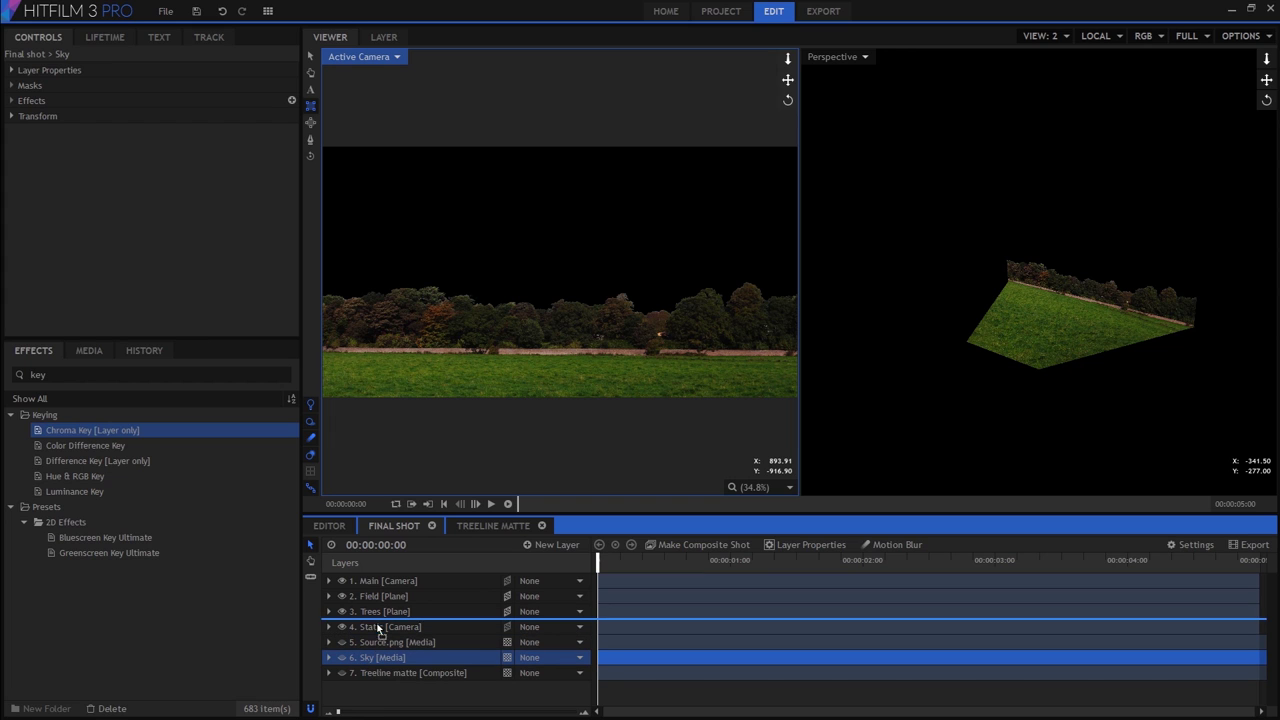
drag(378, 625, 378, 622)
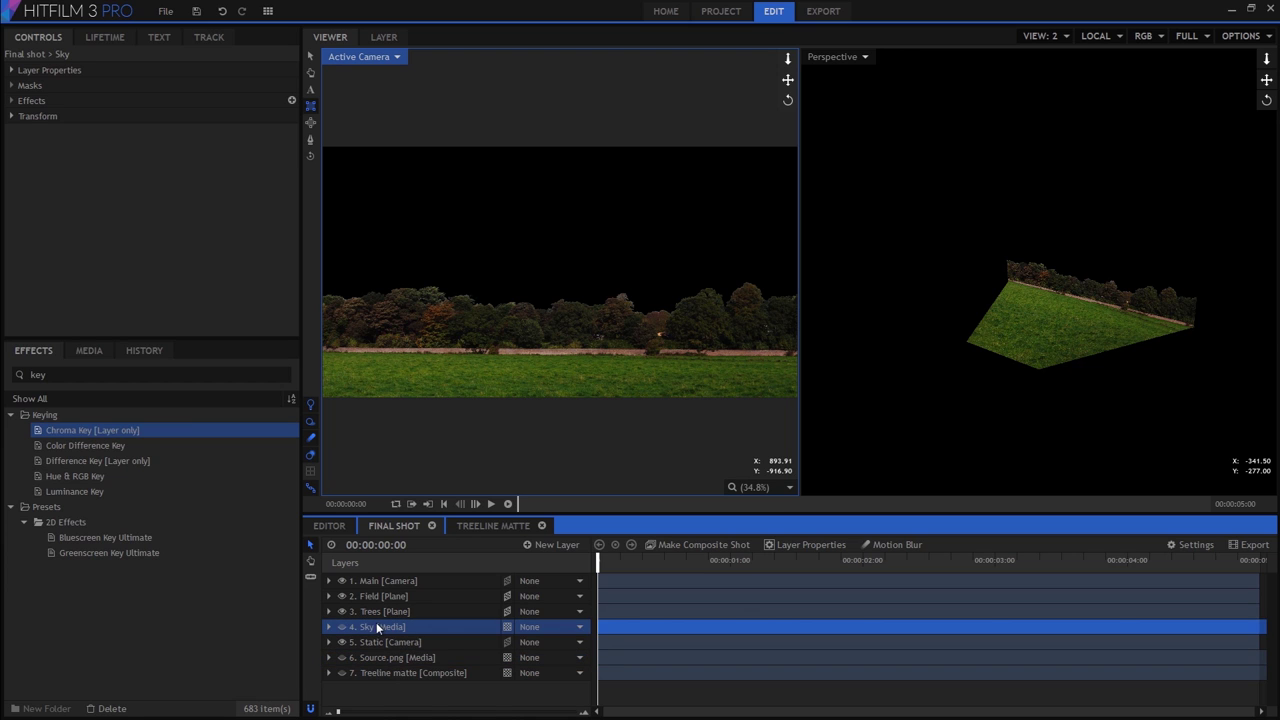
click(342, 628)
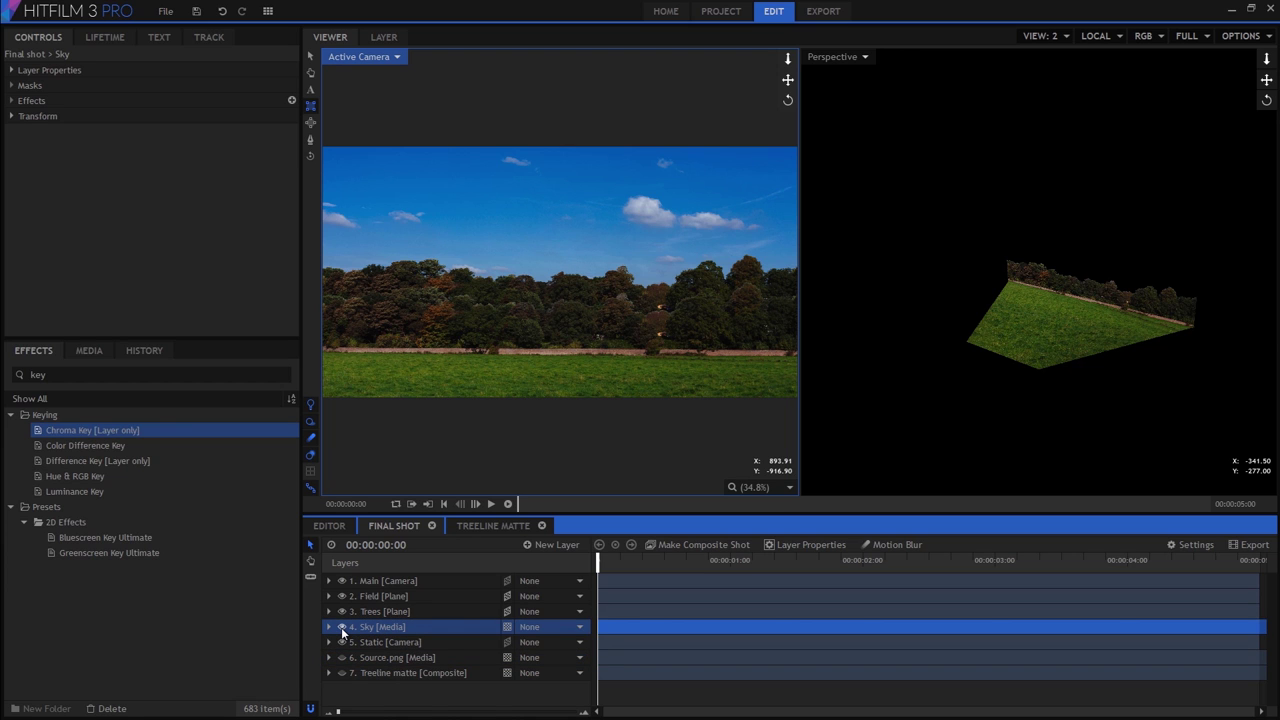
mouse_move(604, 562)
mouse_down()
mouse_move(1151, 562)
mouse_move(518, 580)
mouse_move(1143, 608)
mouse_move(1234, 575)
mouse_move(612, 575)
mouse_move(1229, 606)
mouse_move(623, 586)
mouse_move(1108, 611)
mouse_move(1190, 596)
mouse_move(660, 598)
mouse_move(1140, 596)
mouse_move(592, 562)
mouse_up()
Make Sky a 3D plane and push it far back in the Top view, then play to check parallax
click(507, 626)
click(527, 663)
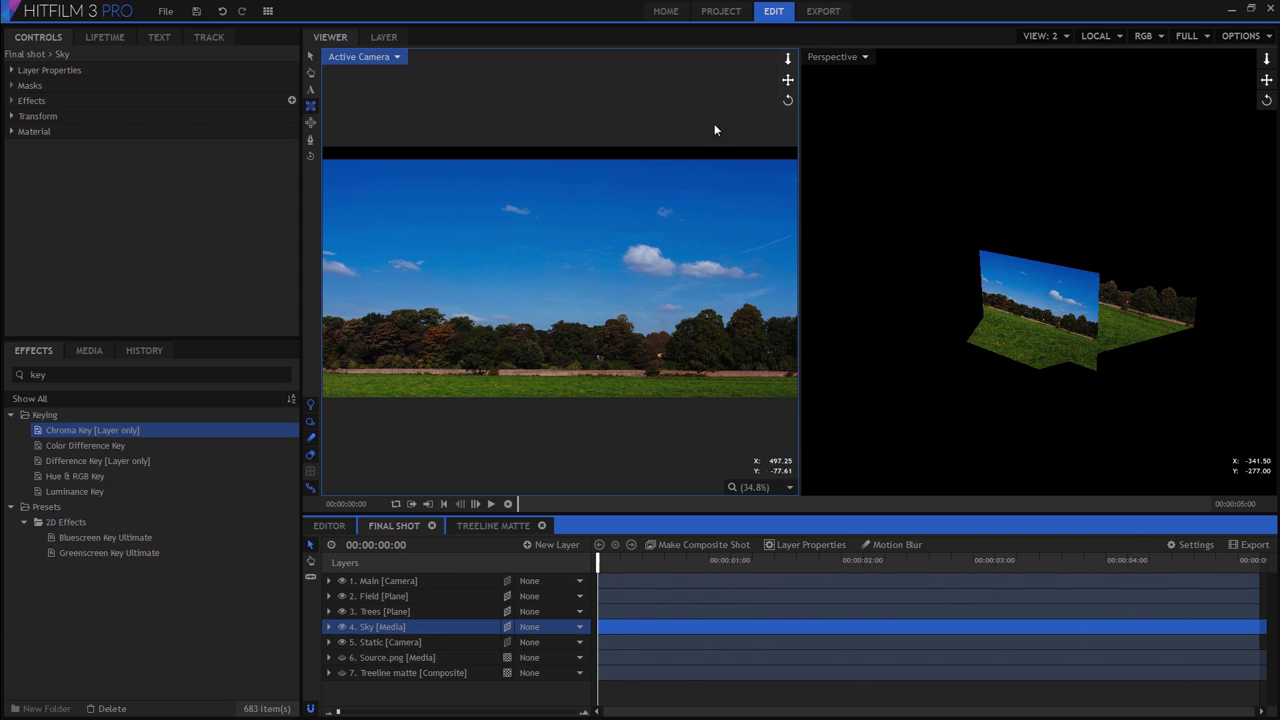
click(817, 57)
click(843, 178)
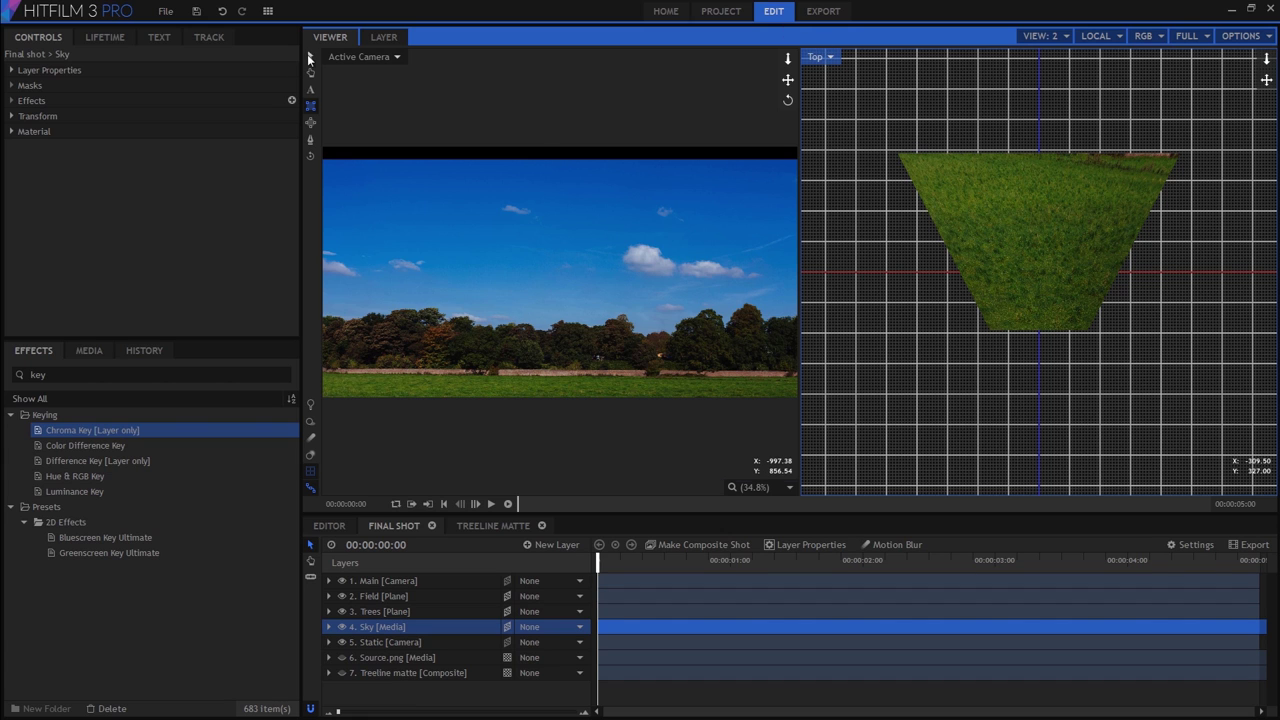
click(310, 57)
drag(1043, 298, 1051, 125)
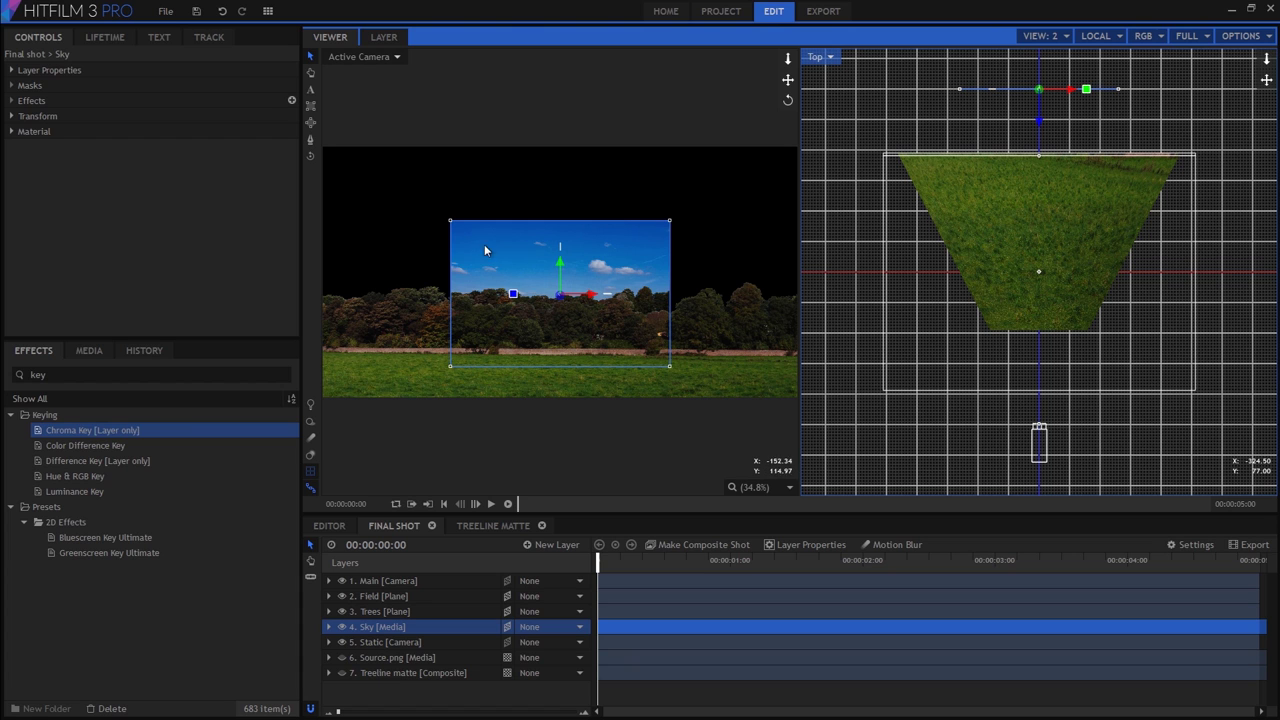
click(614, 570)
key(space)
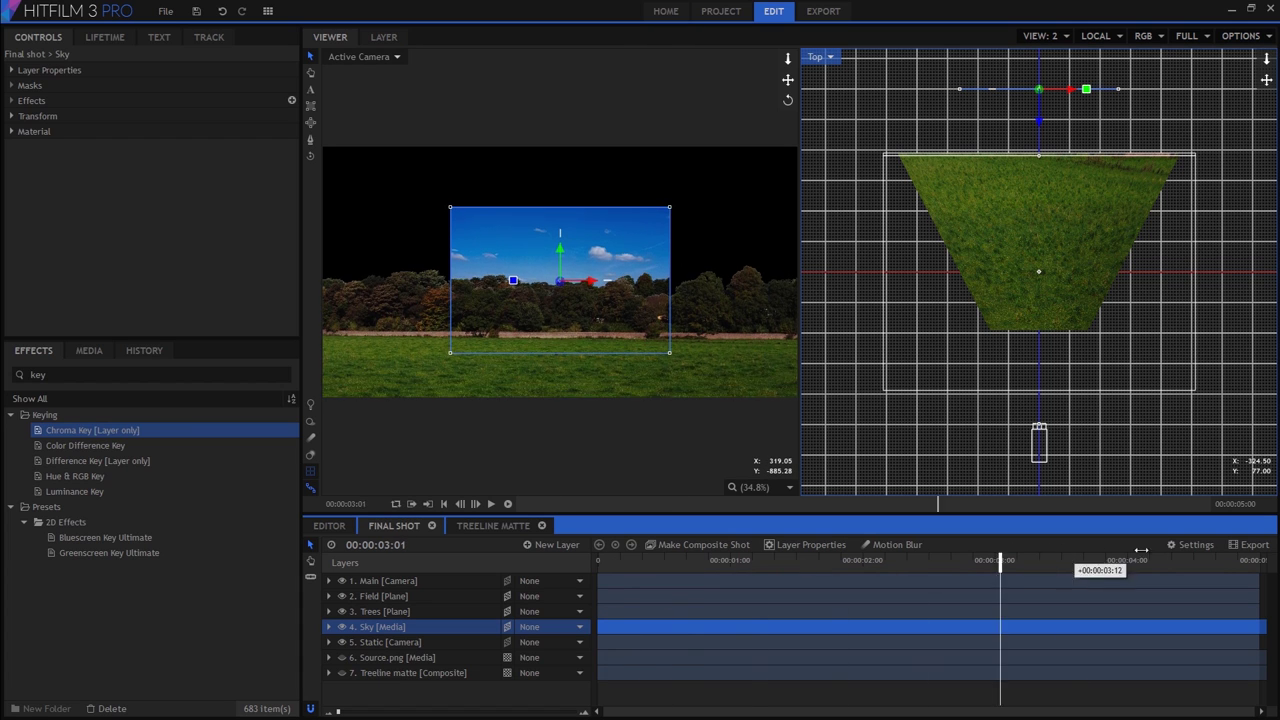
click(600, 568)
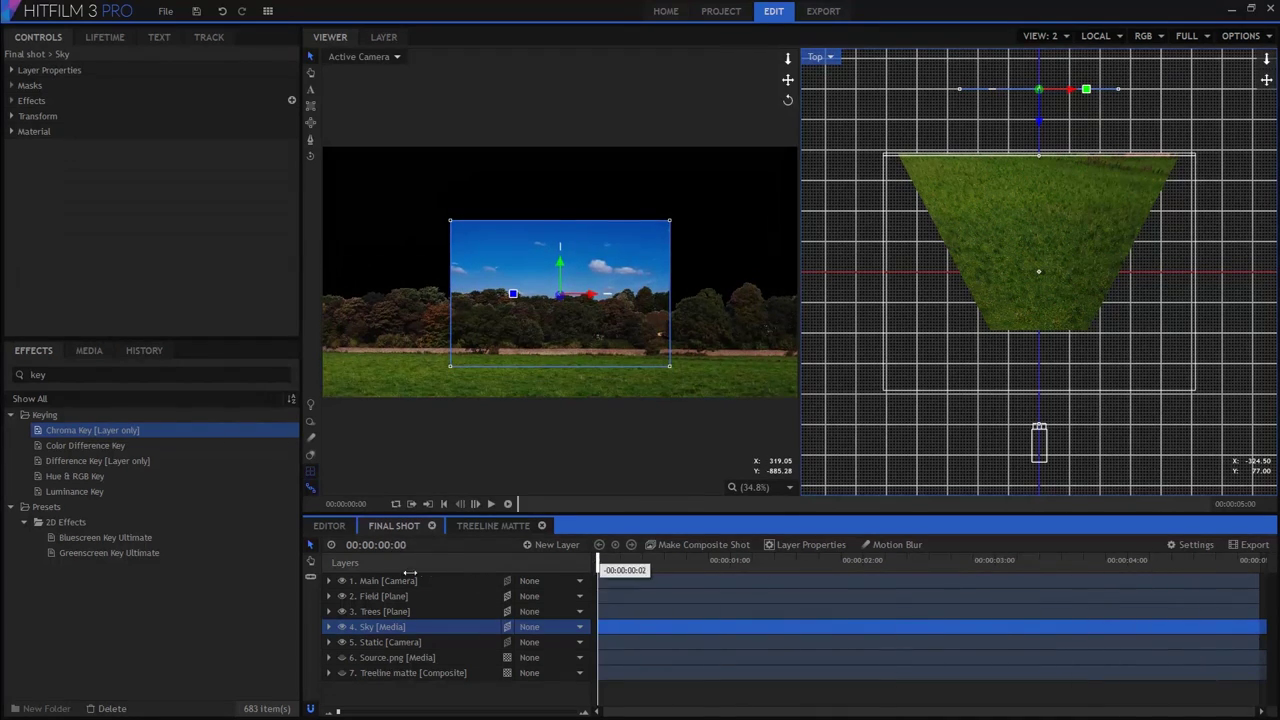
Scale up and reposition the Sky plane so it fills the camera view through the whole move
drag(670, 371, 828, 426)
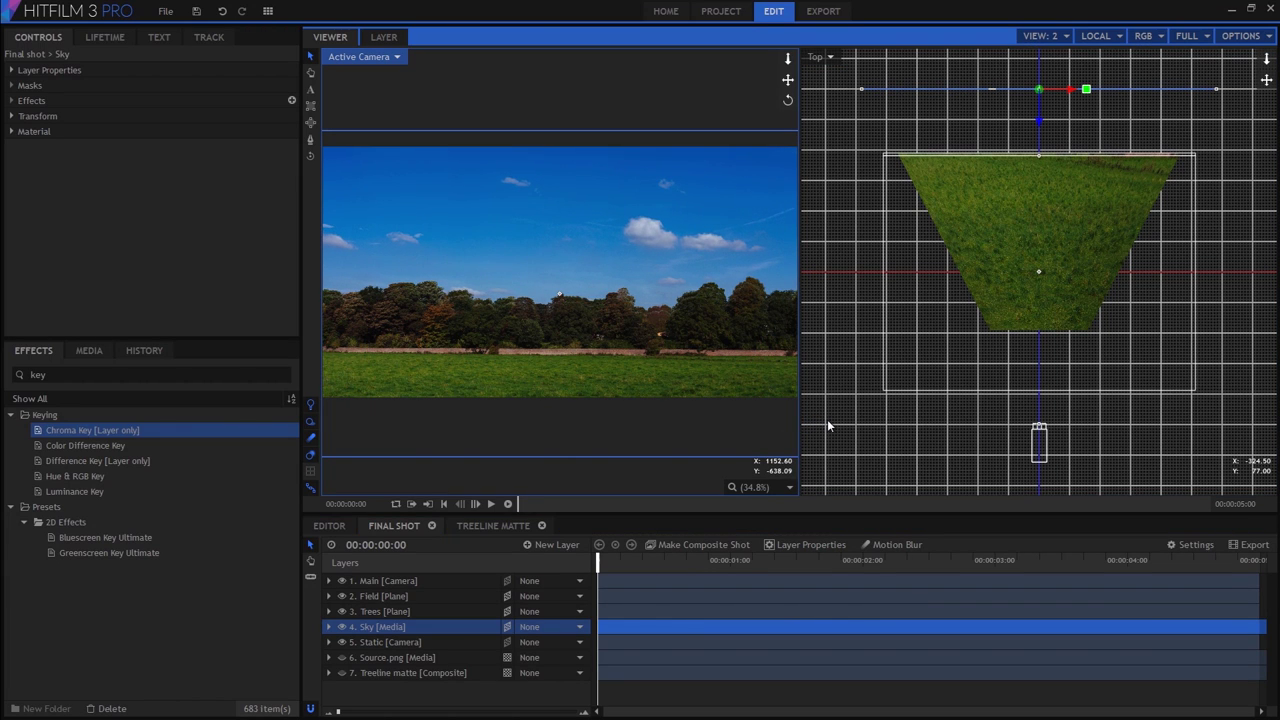
drag(560, 259, 561, 280)
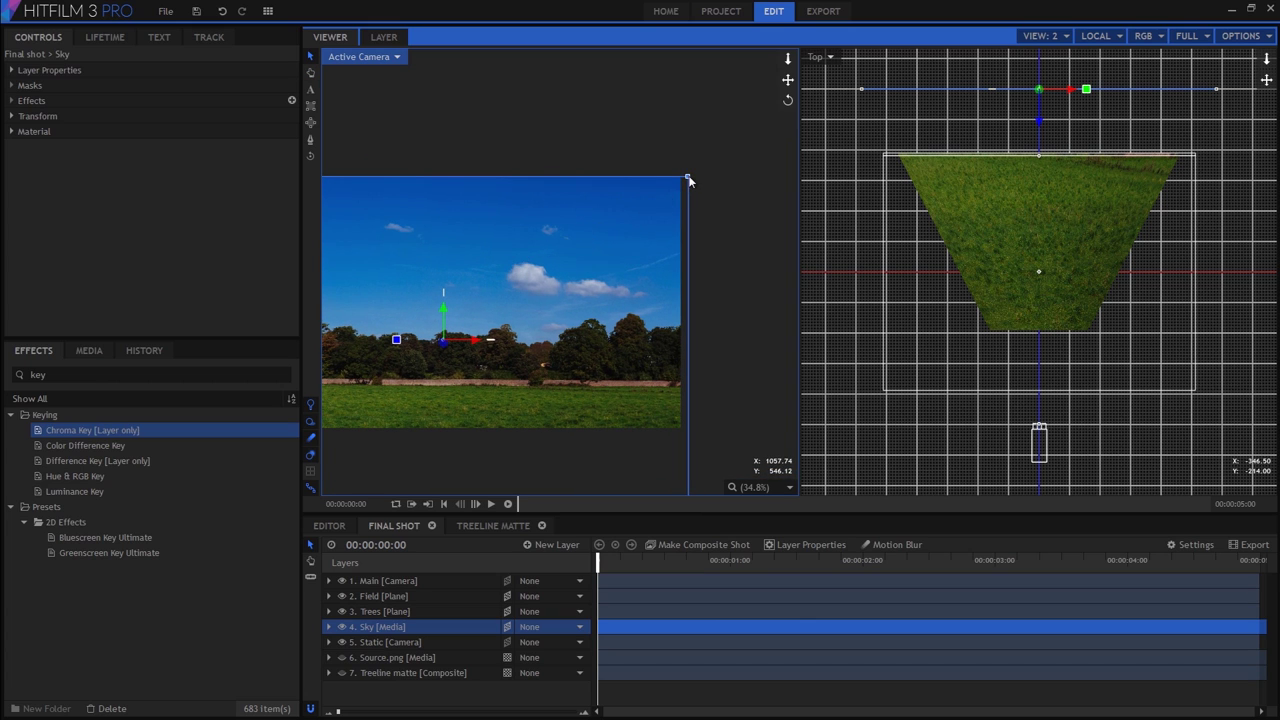
drag(688, 180, 703, 177)
drag(585, 308, 680, 277)
drag(603, 565, 1183, 566)
Switch to the single VIEW: 1 layout and play the Final shot from the start
click(600, 562)
click(1040, 35)
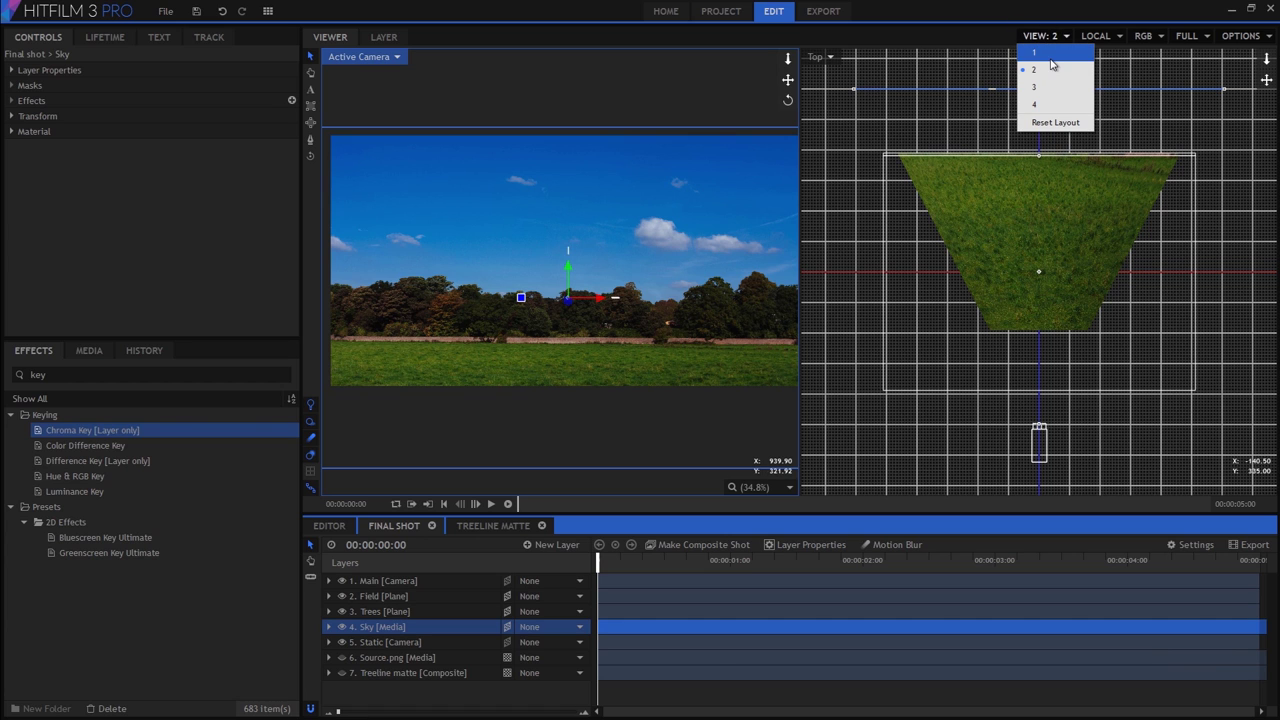
click(1052, 52)
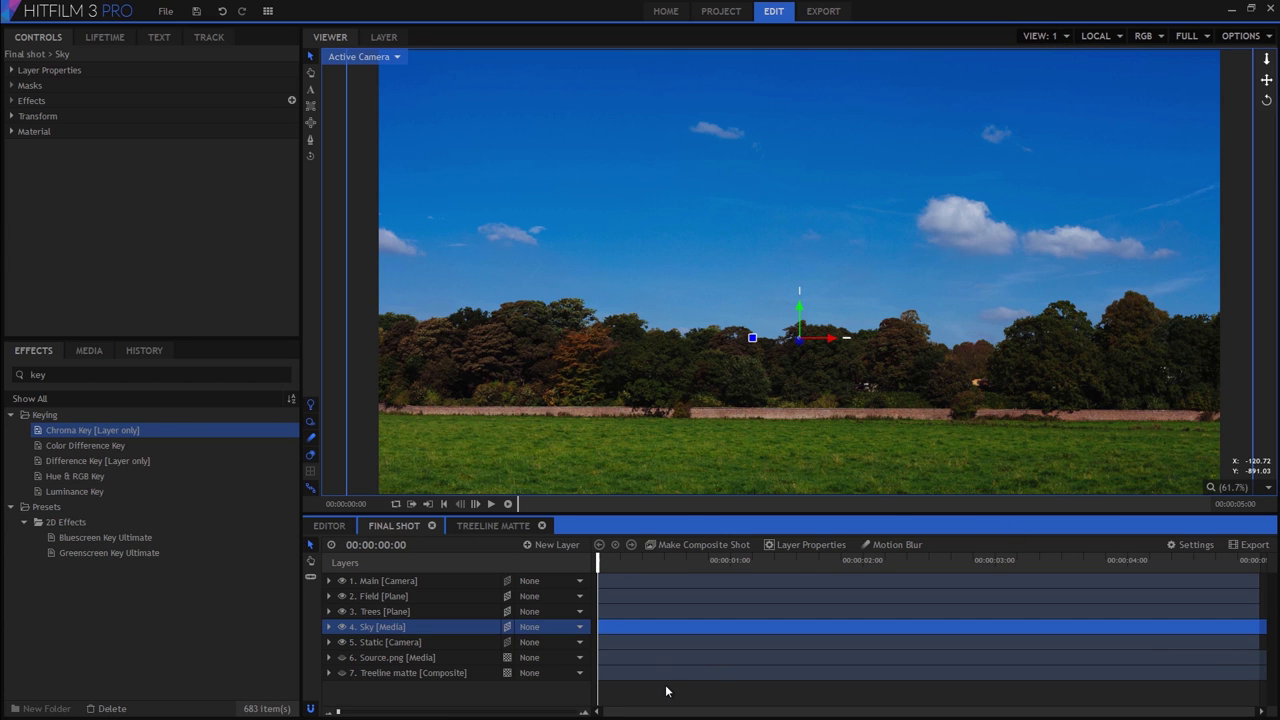
click(666, 691)
key(space)
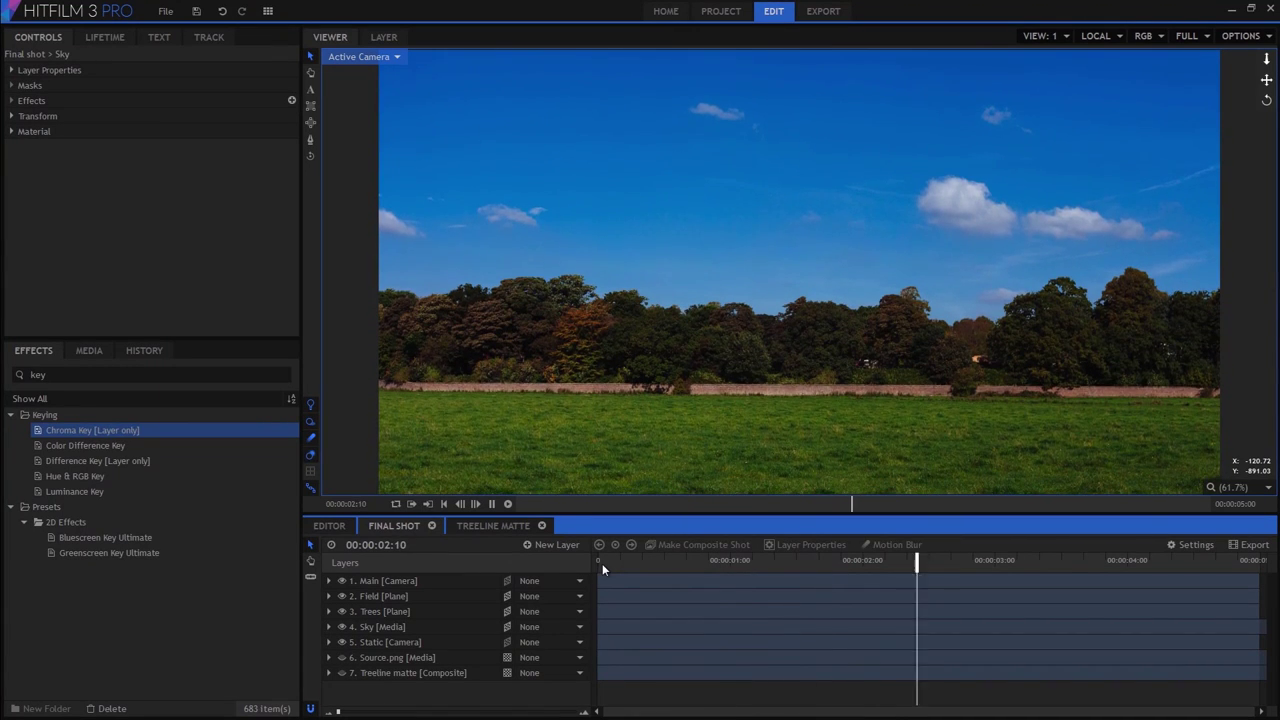
click(599, 563)
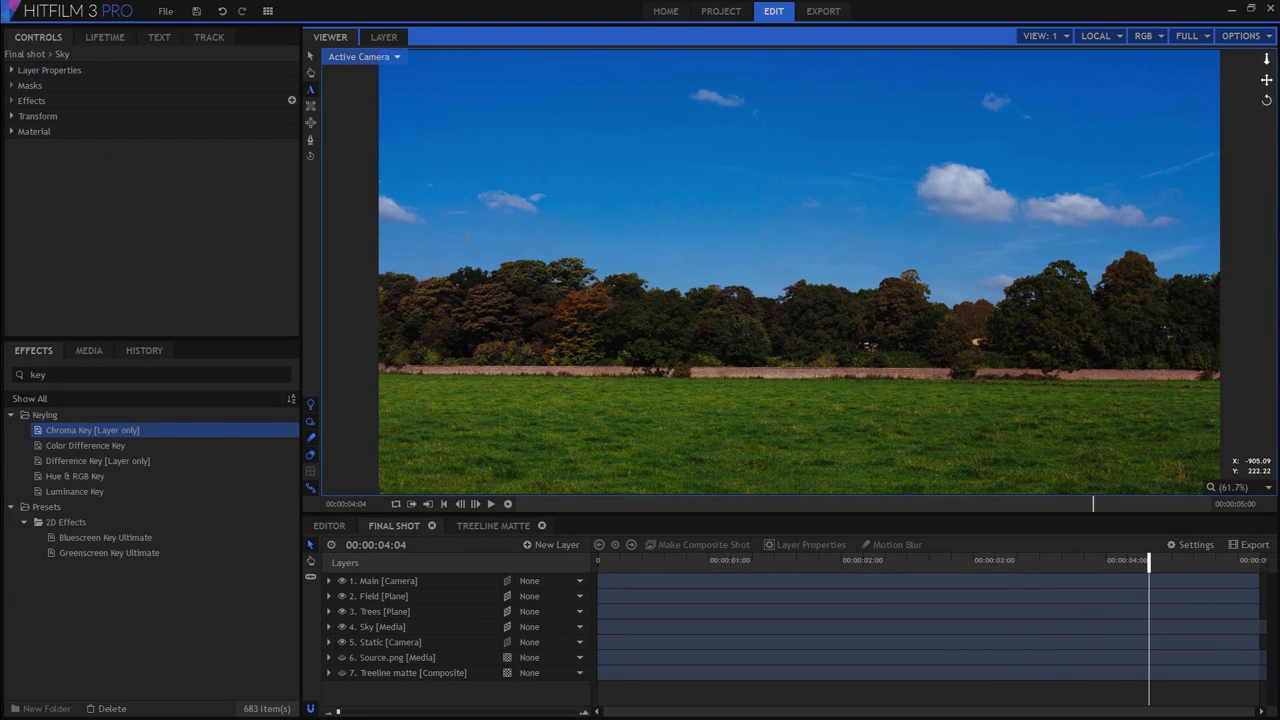
Create a PROJECTOR text box in the Impact font at size 316
drag(432, 180, 1092, 324)
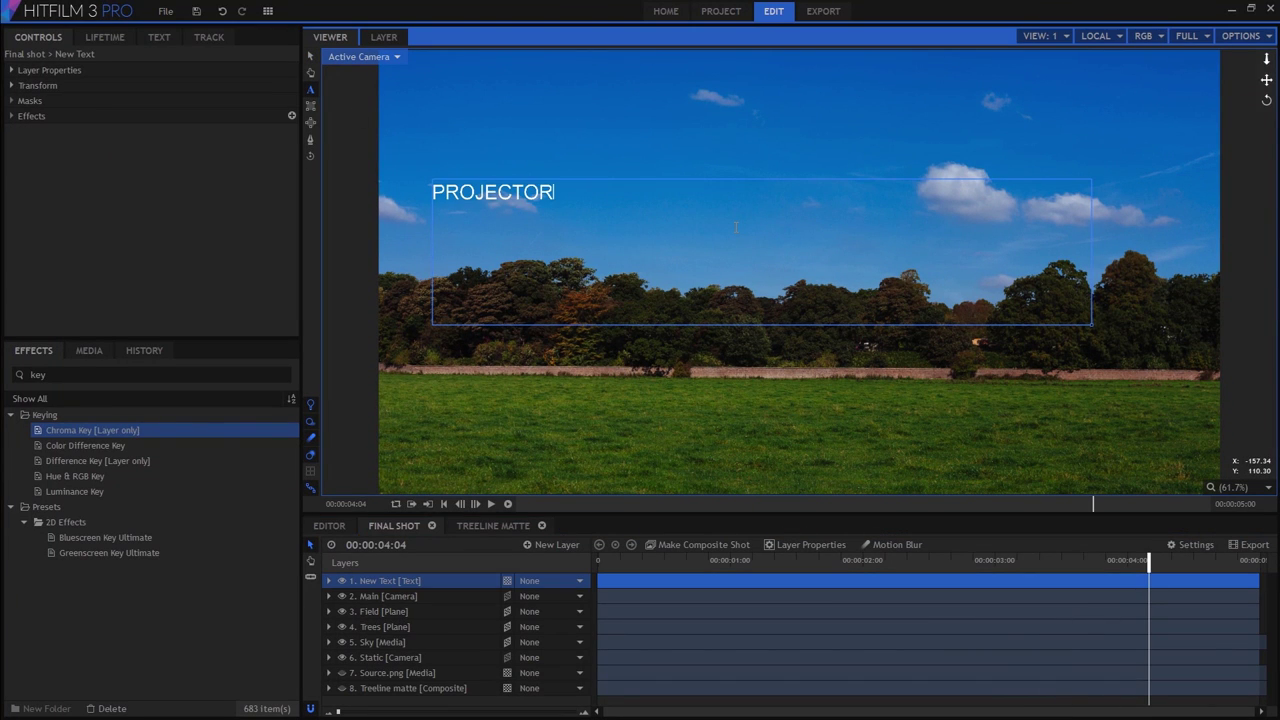
click(160, 37)
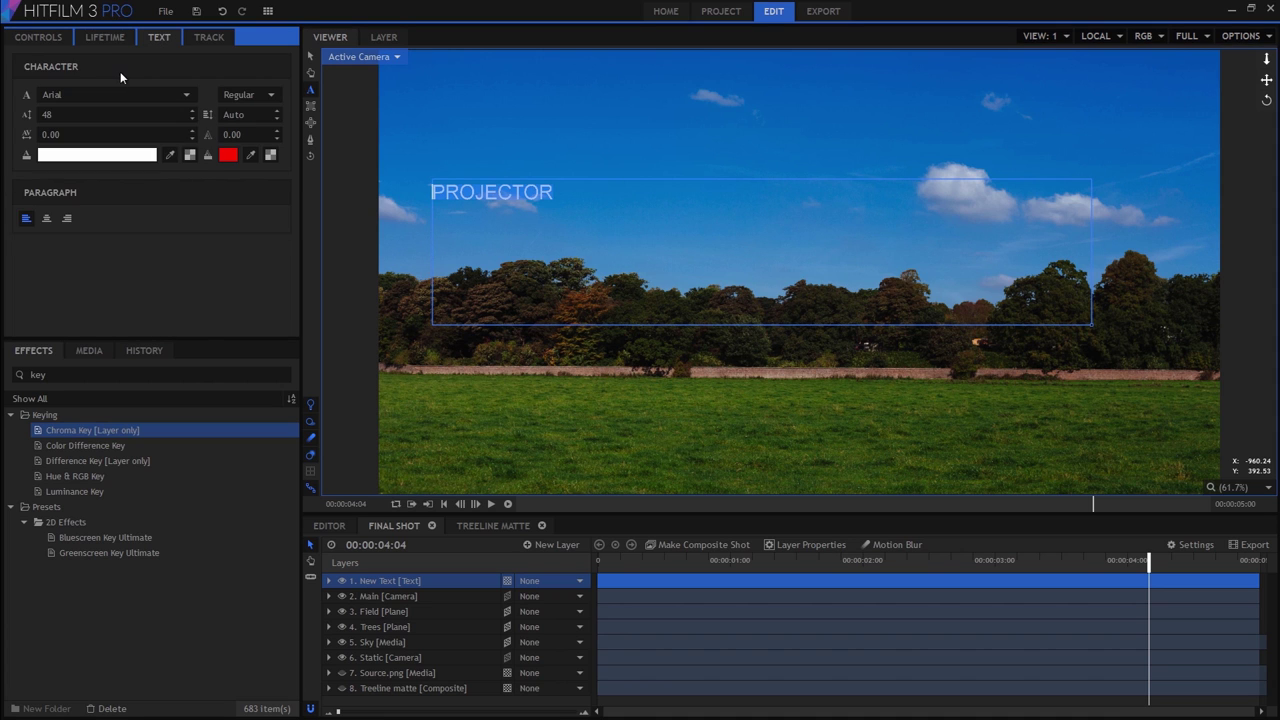
click(115, 94)
scroll(82, 289, down, 15)
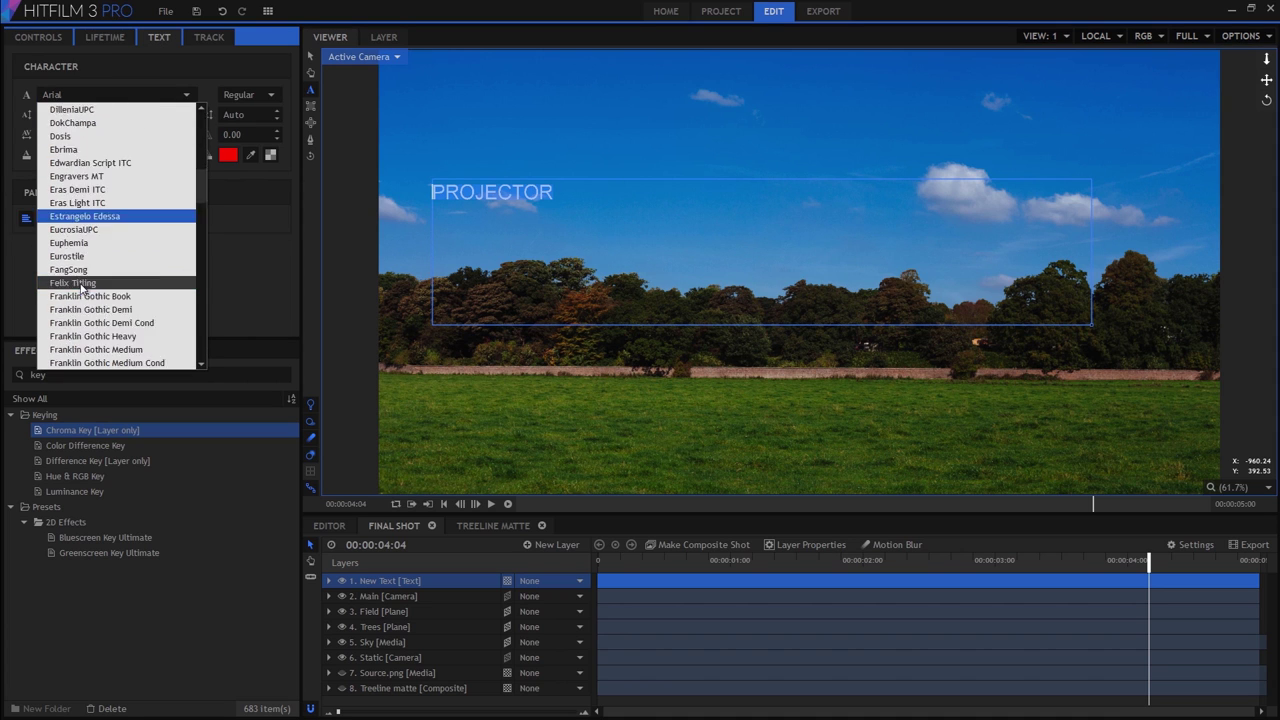
scroll(82, 289, down, 4)
click(77, 276)
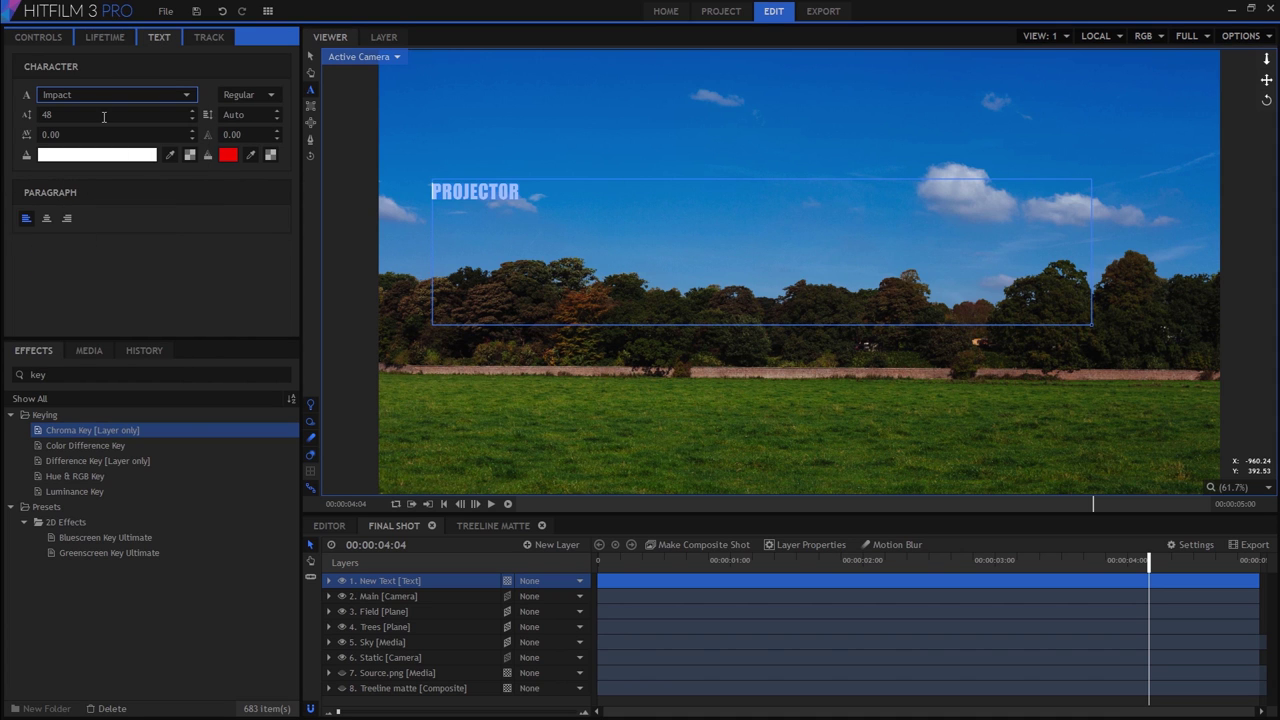
drag(103, 117, 119, 102)
Make the PROJECTOR text a 3D plane and position it low over the field
click(310, 57)
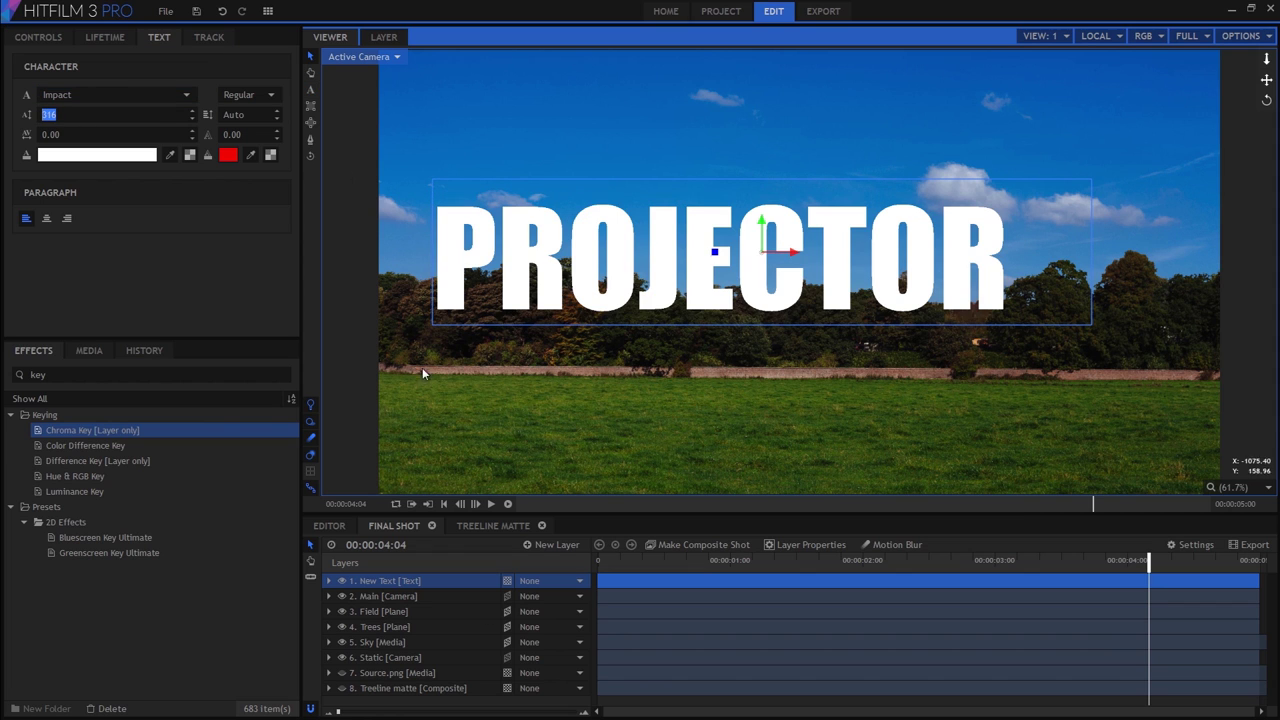
click(507, 581)
click(521, 612)
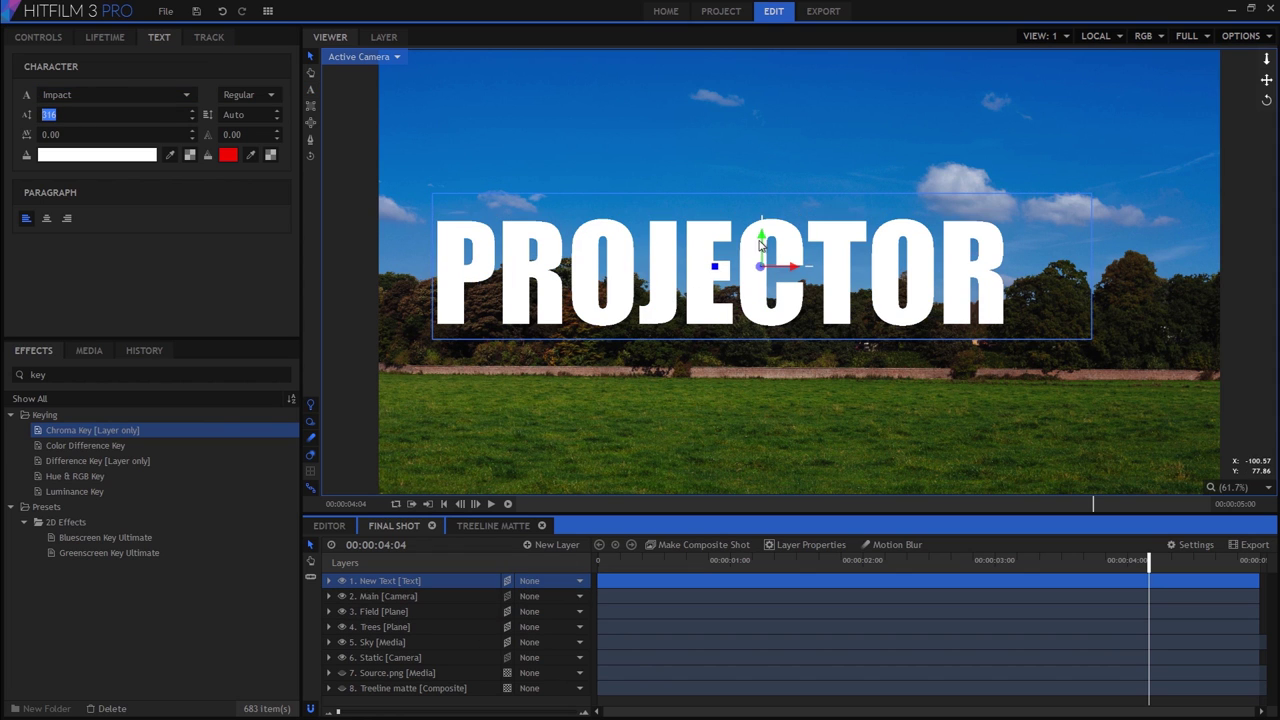
drag(760, 243, 785, 376)
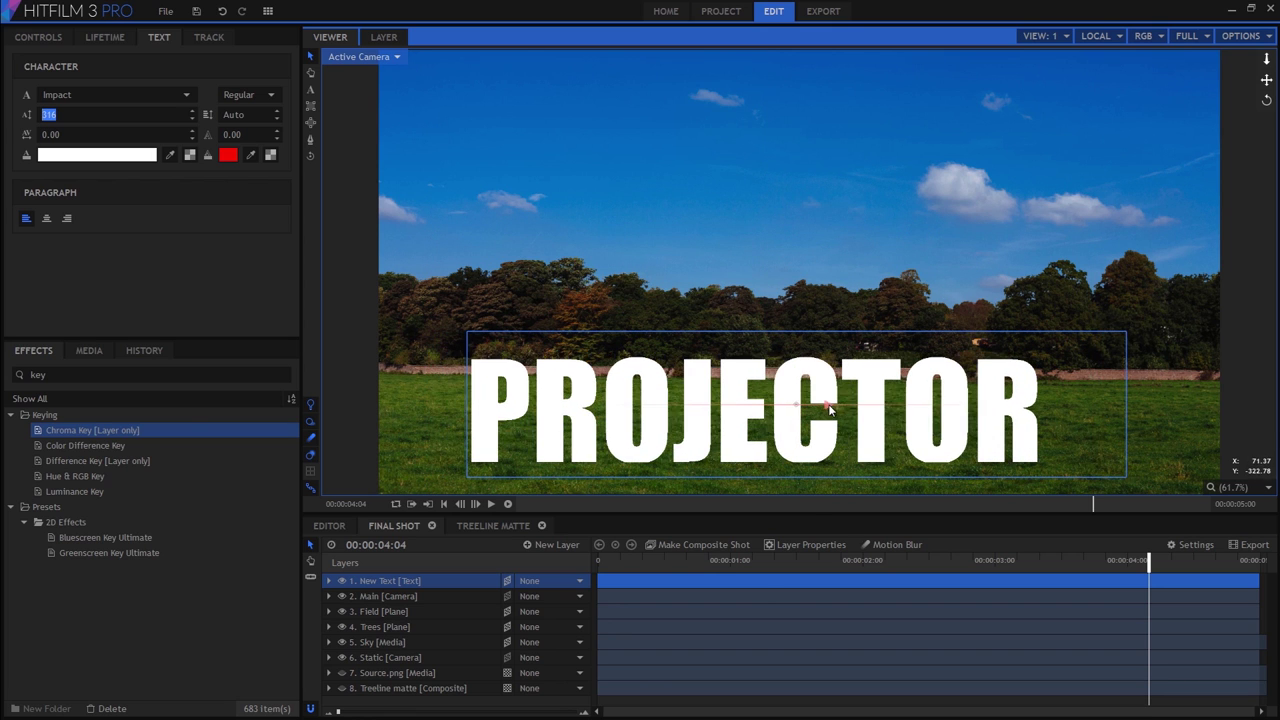
drag(766, 566, 1171, 608)
drag(797, 379, 777, 220)
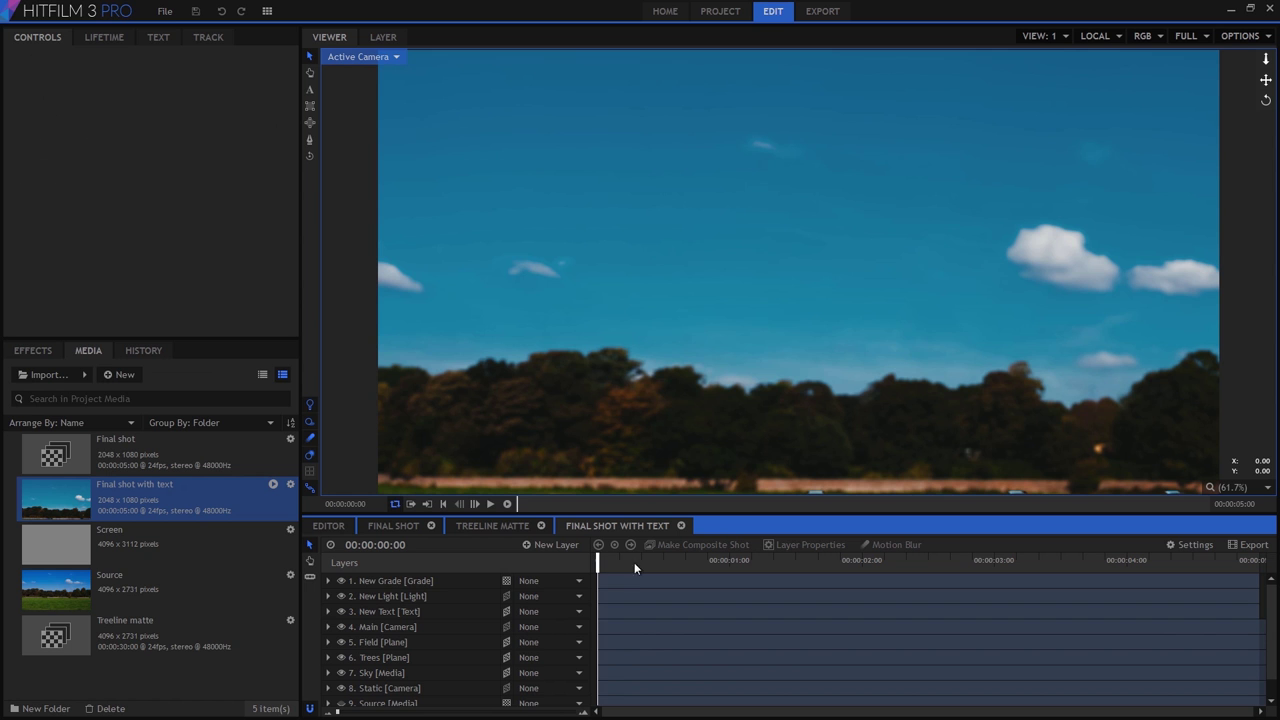
Play the shot to review the PROJECTOR text
key(space)
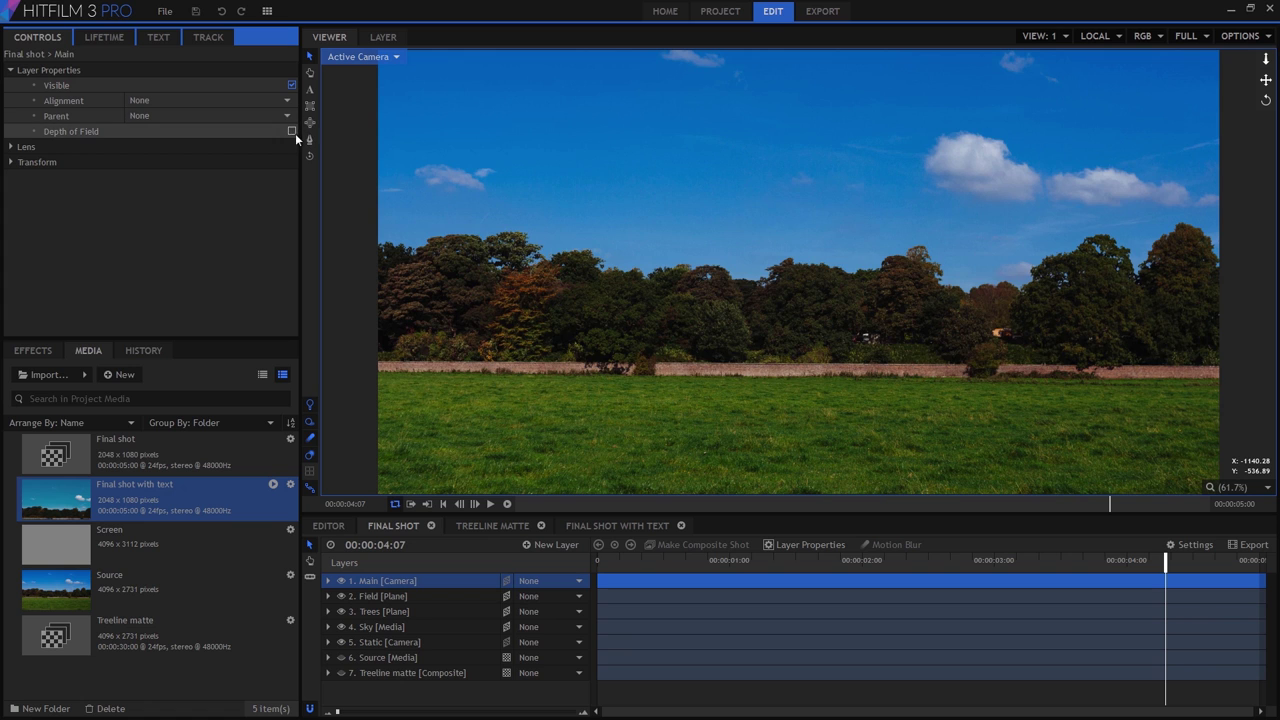
Turn on Depth of Field for the Main camera and reveal its Lens settings
click(292, 131)
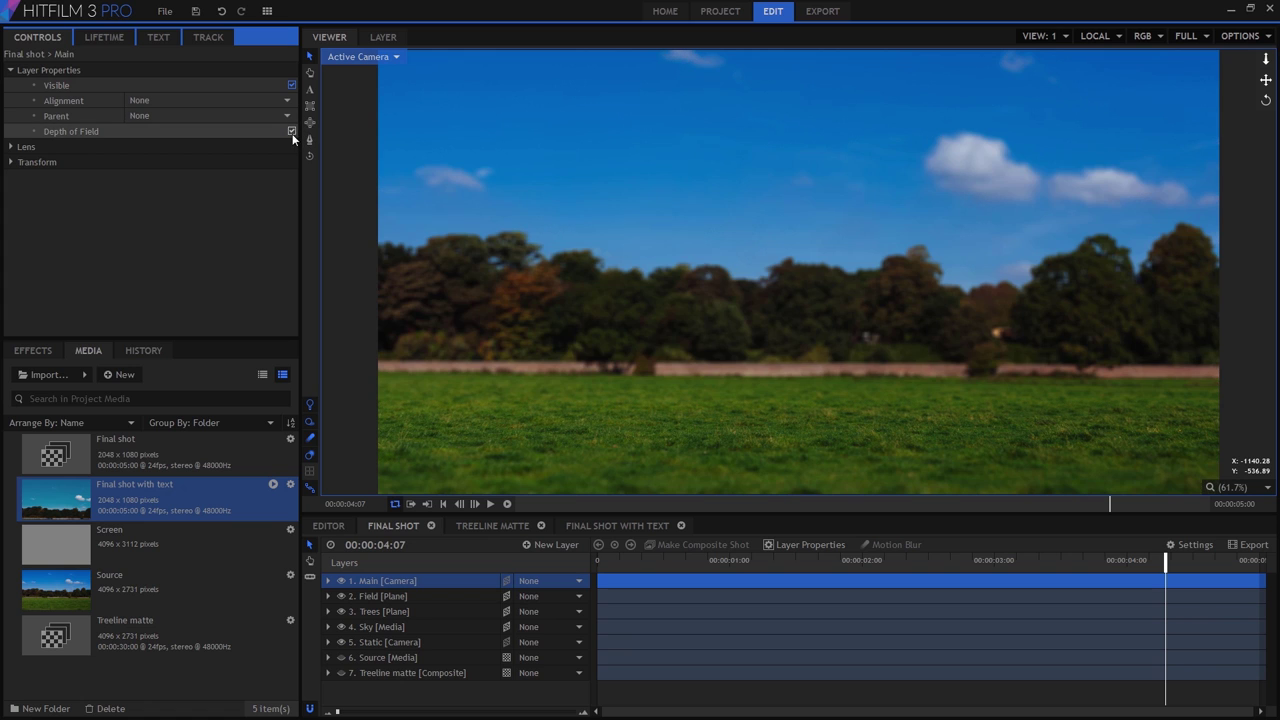
click(10, 147)
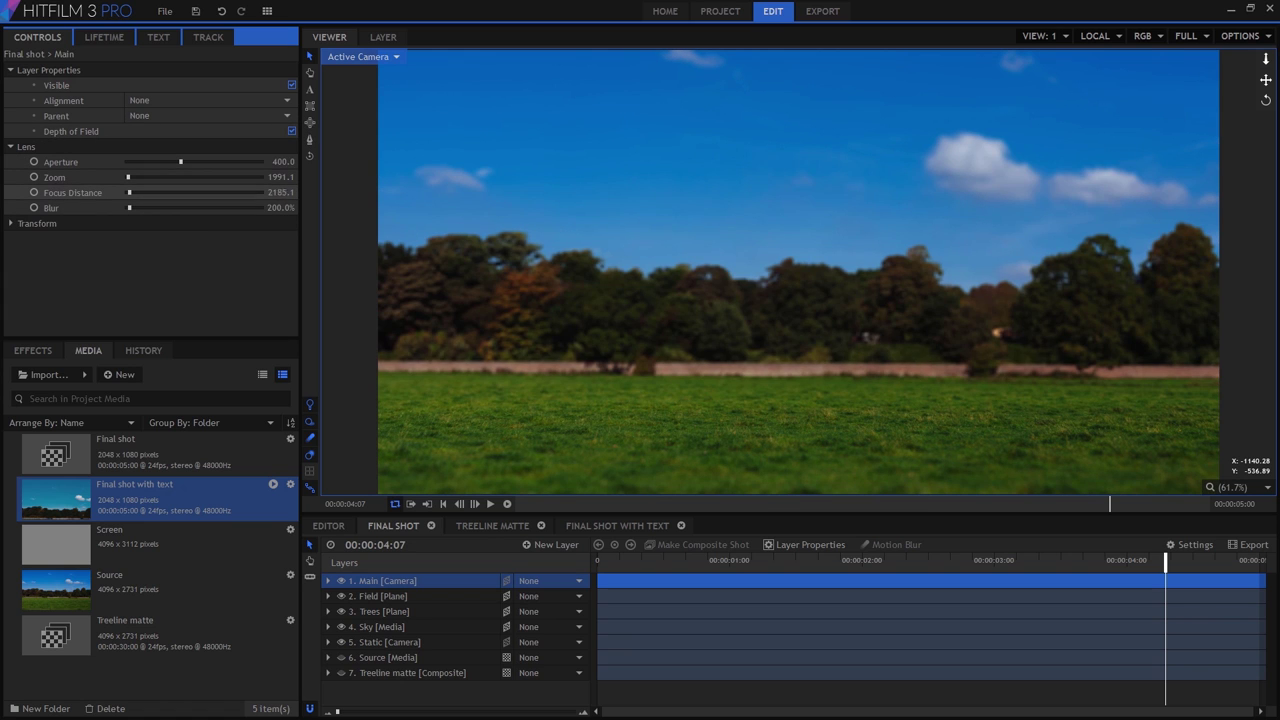